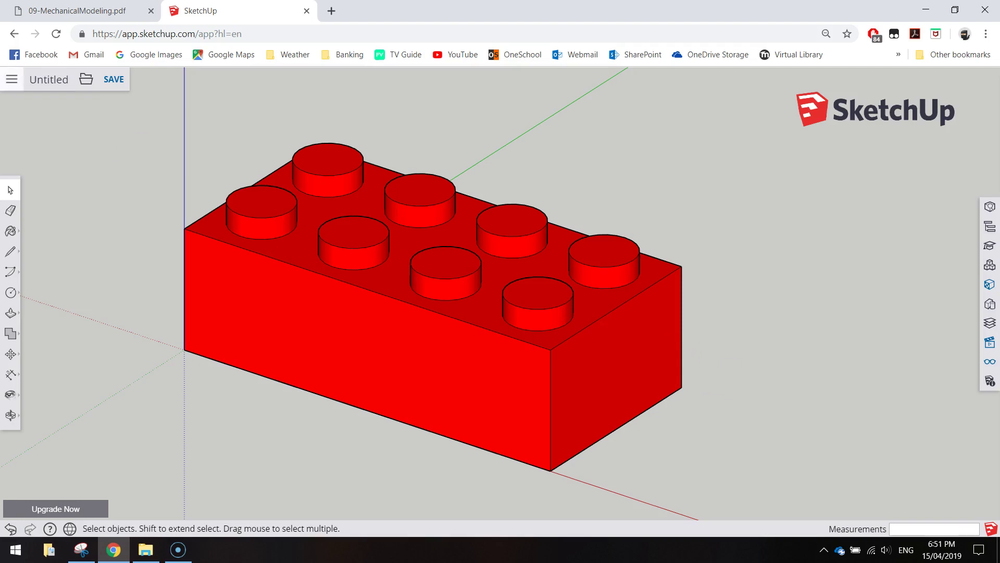
# Create a new model from the Simple Template - Millimeters, discarding the changes to the current brick model
pyautogui.click(12, 79)
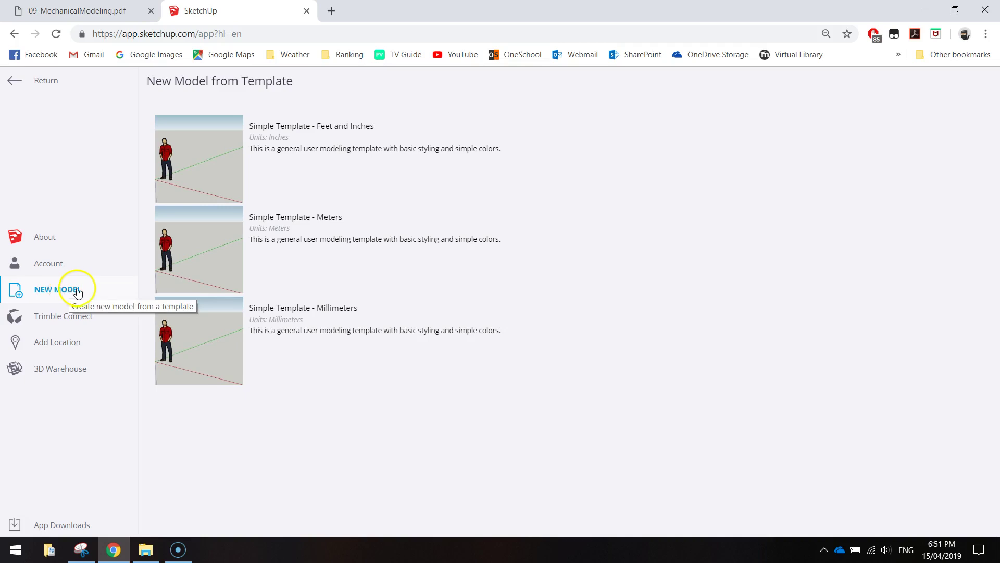
pyautogui.click(327, 316)
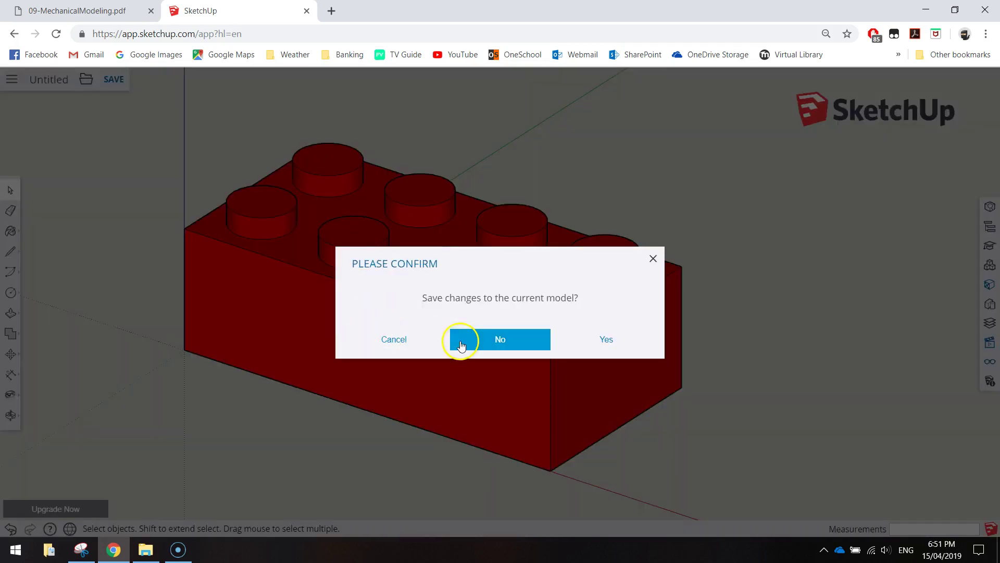
pyautogui.click(522, 341)
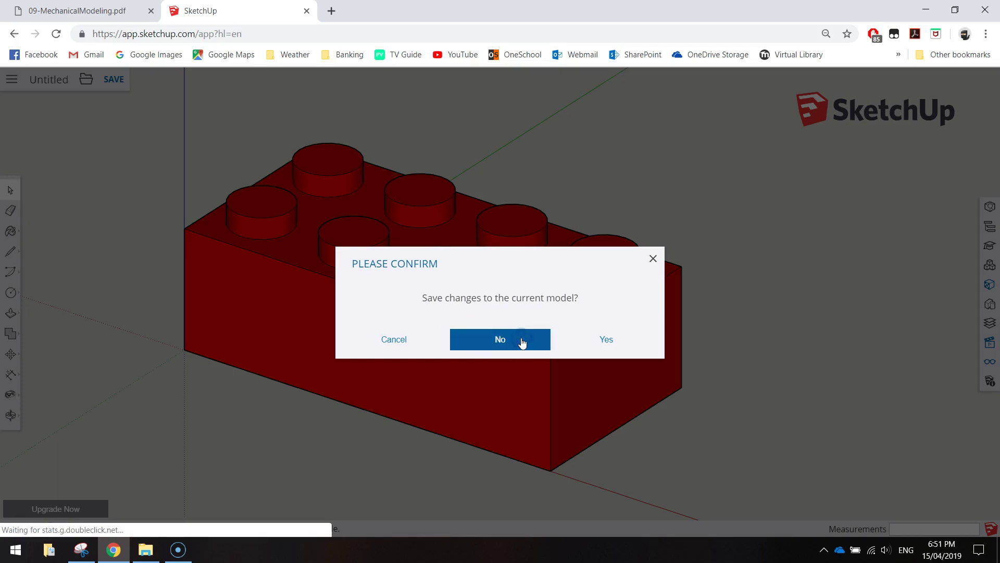
pyautogui.click(522, 340)
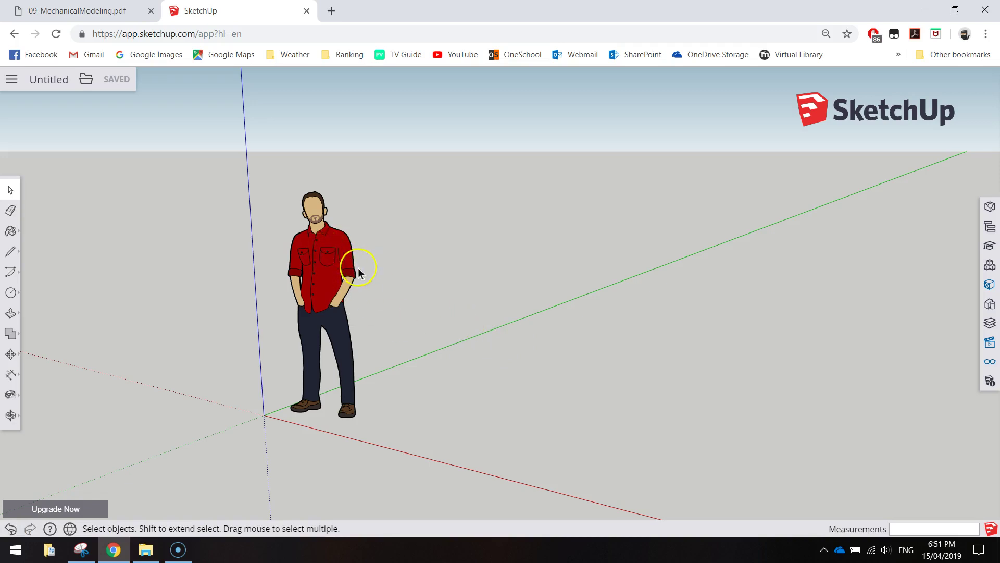
# Delete the default standing person figure from the new model
pyautogui.scroll(-3, 358, 267)
pyautogui.click(339, 259)
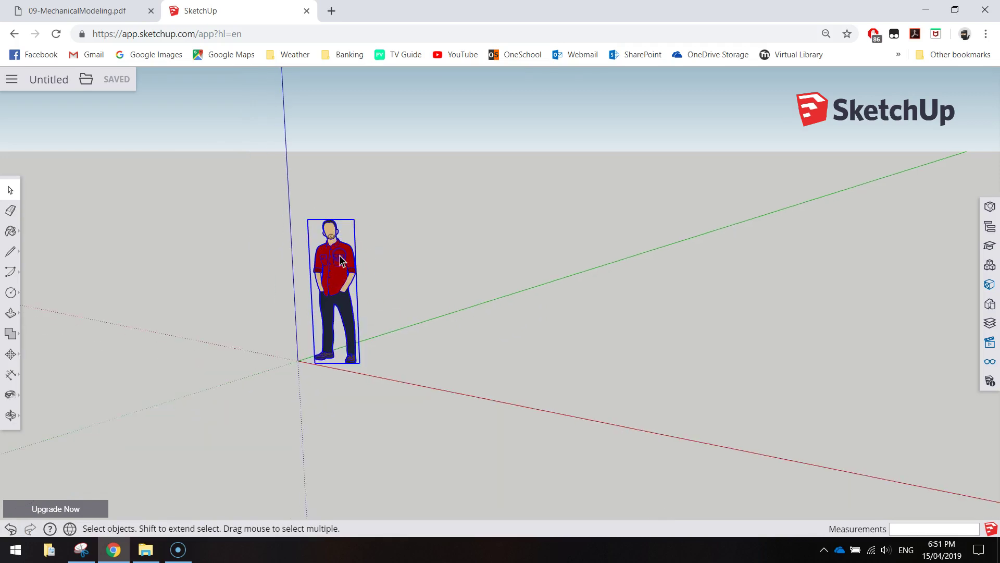
pyautogui.press('Delete')
pyautogui.click(367, 289)
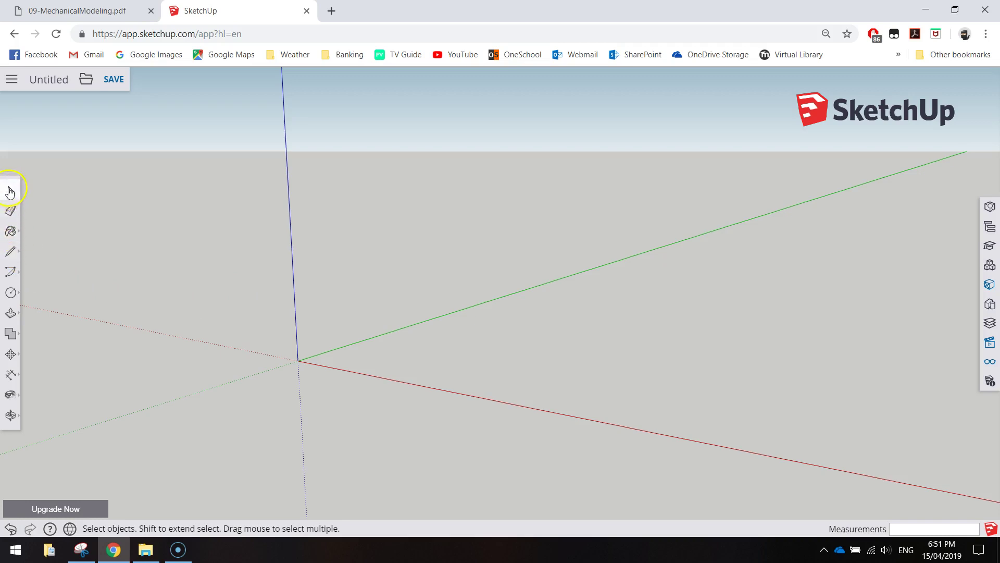
# Draw a 318 by 158 mm rectangle on the ground plane, starting at the origin along the red and green axes
pyautogui.click(12, 293)
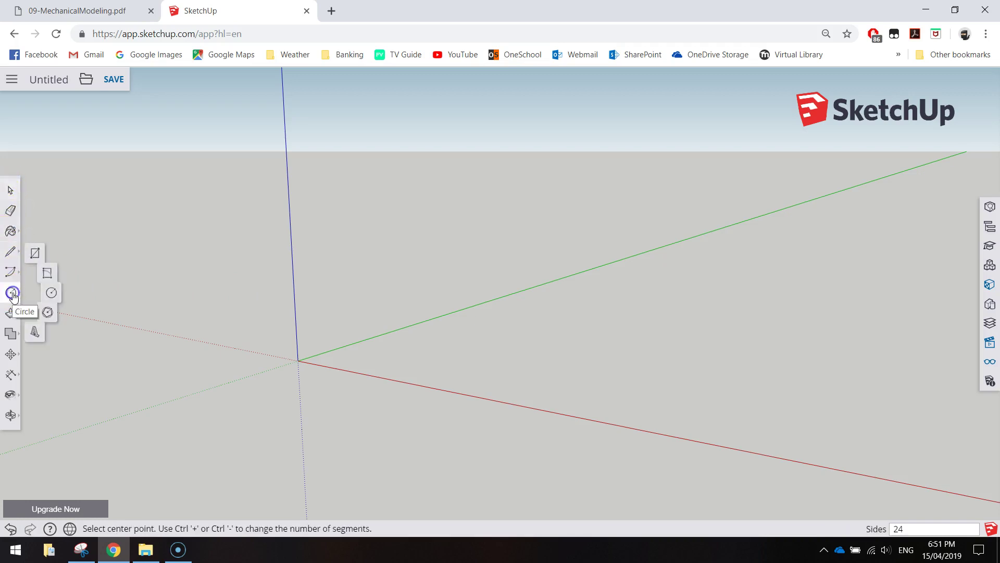
pyautogui.click(40, 246)
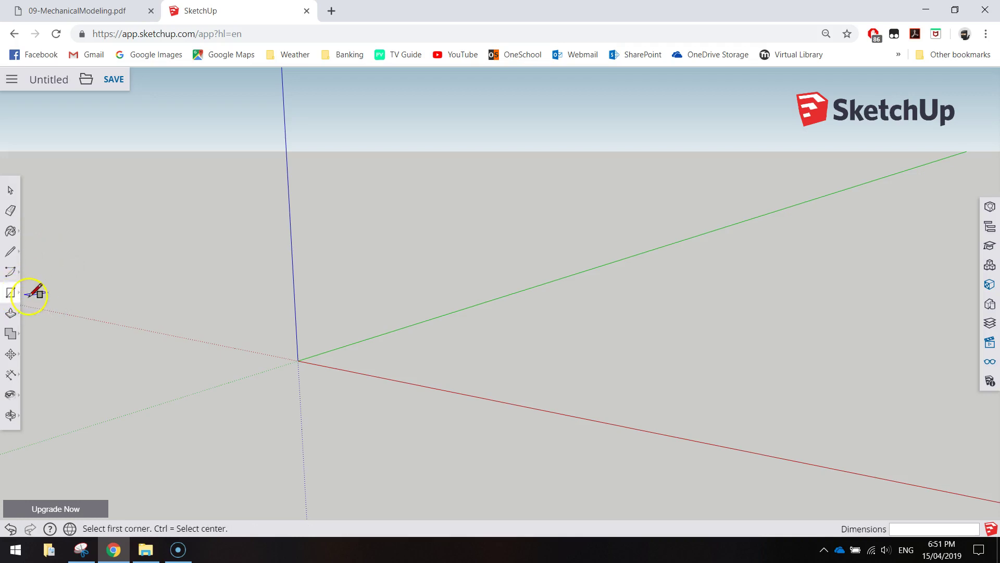
pyautogui.click(298, 359)
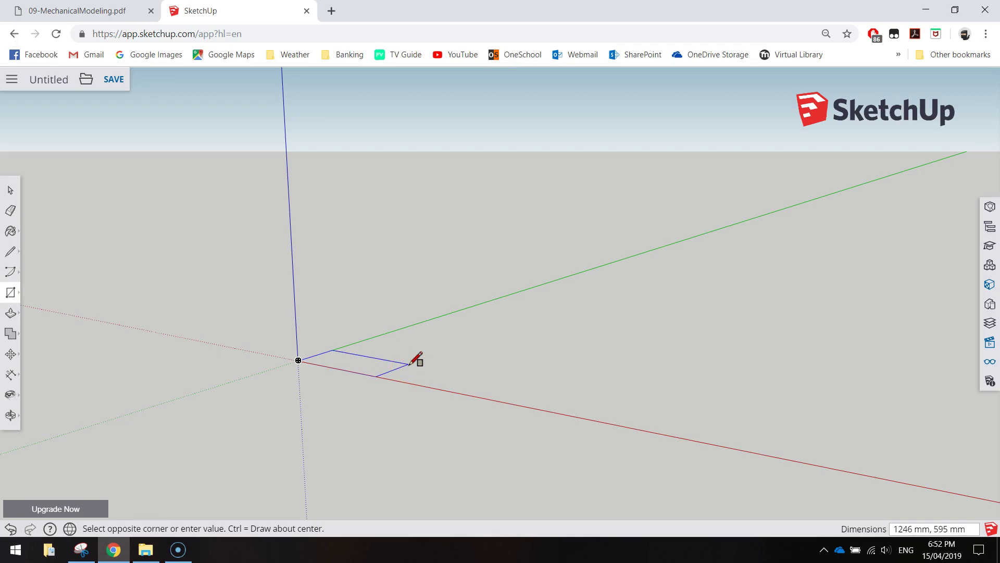
pyautogui.write('318,158')
pyautogui.press('Return')
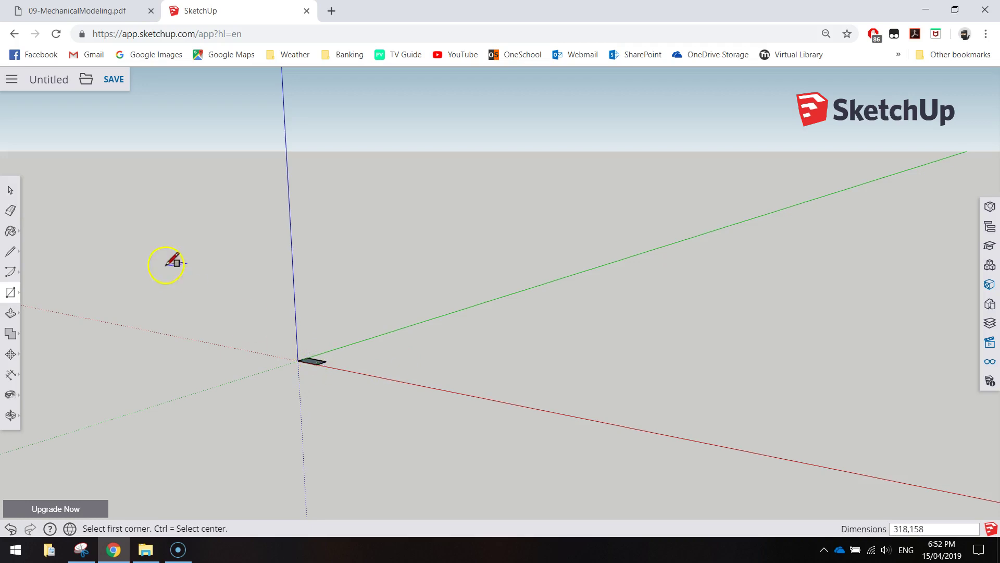
pyautogui.click(7, 193)
pyautogui.scroll(3, 316, 369)
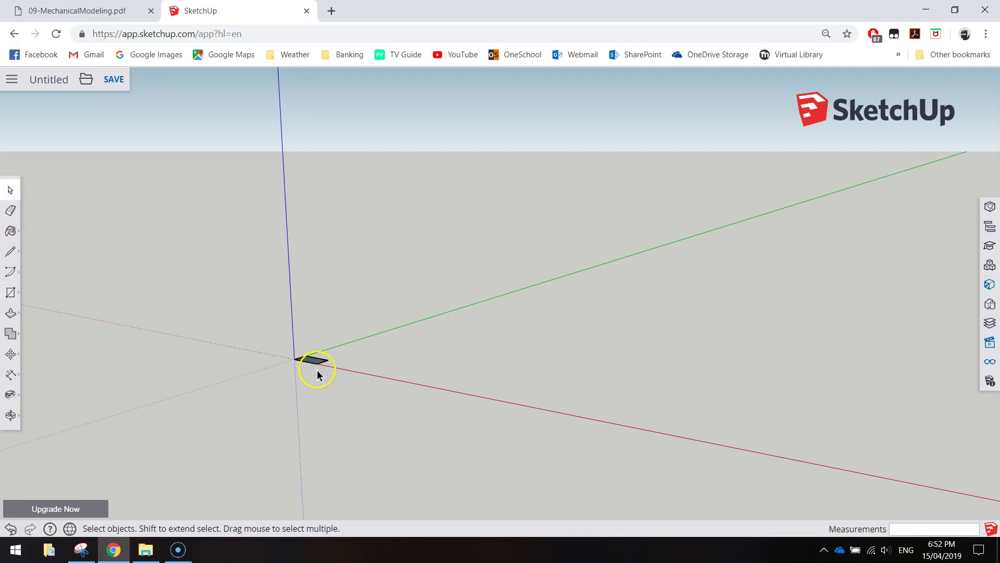
pyautogui.scroll(2, 279, 335)
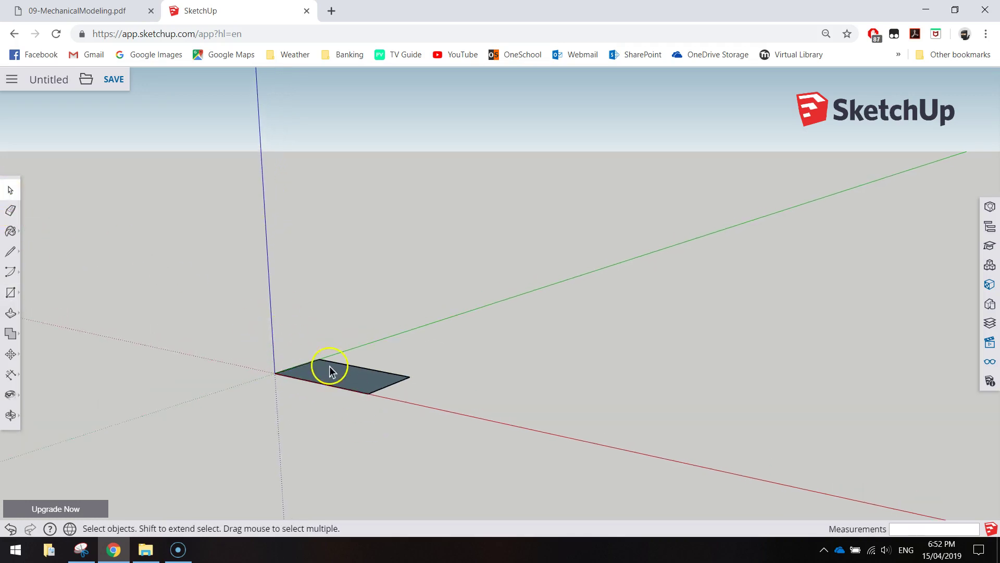
pyautogui.scroll(2, 330, 367)
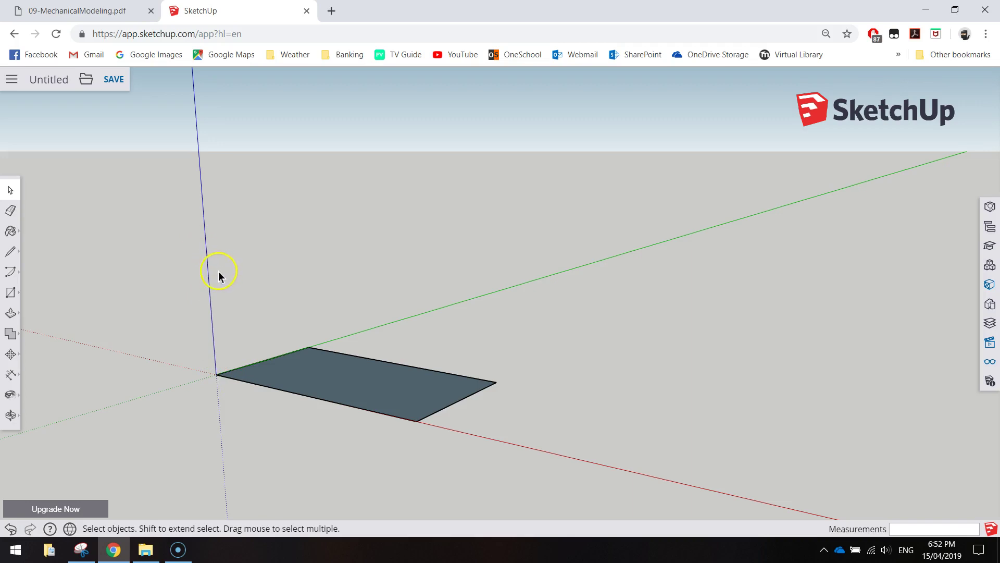
# Push/Pull the rectangle upward by 96 mm to form a solid block
pyautogui.click(10, 315)
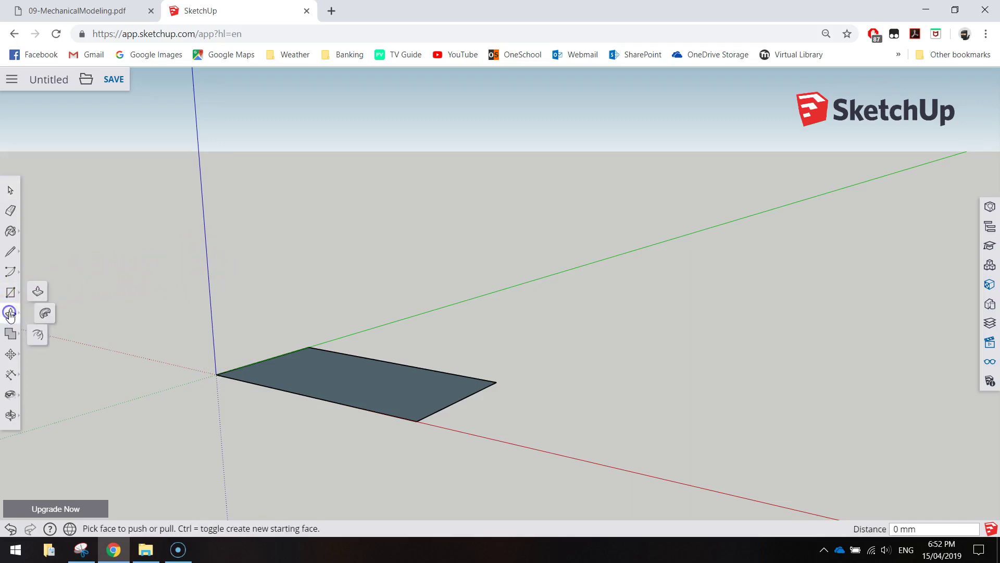
pyautogui.click(40, 289)
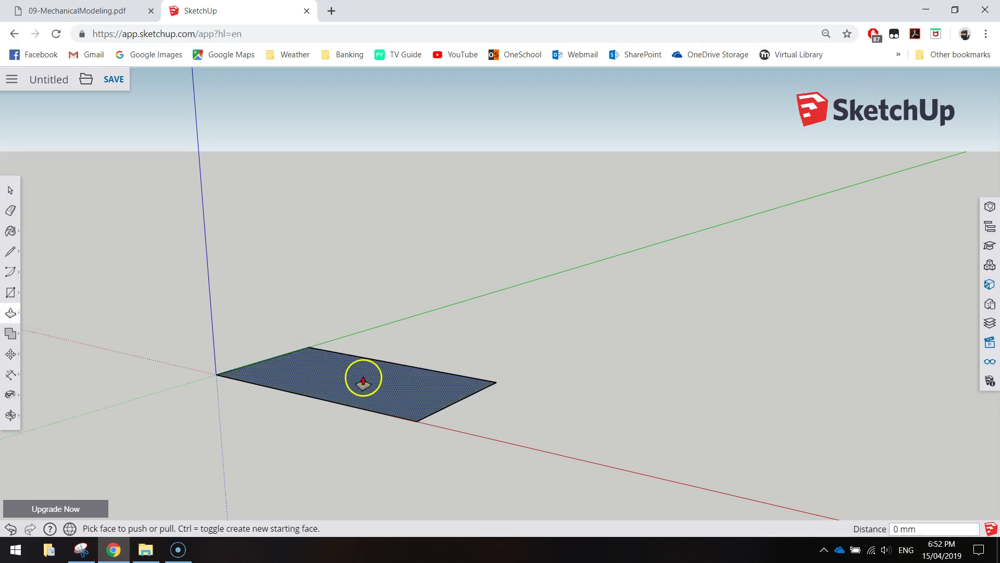
pyautogui.moveTo(359, 380); pyautogui.dragTo(385, 319)
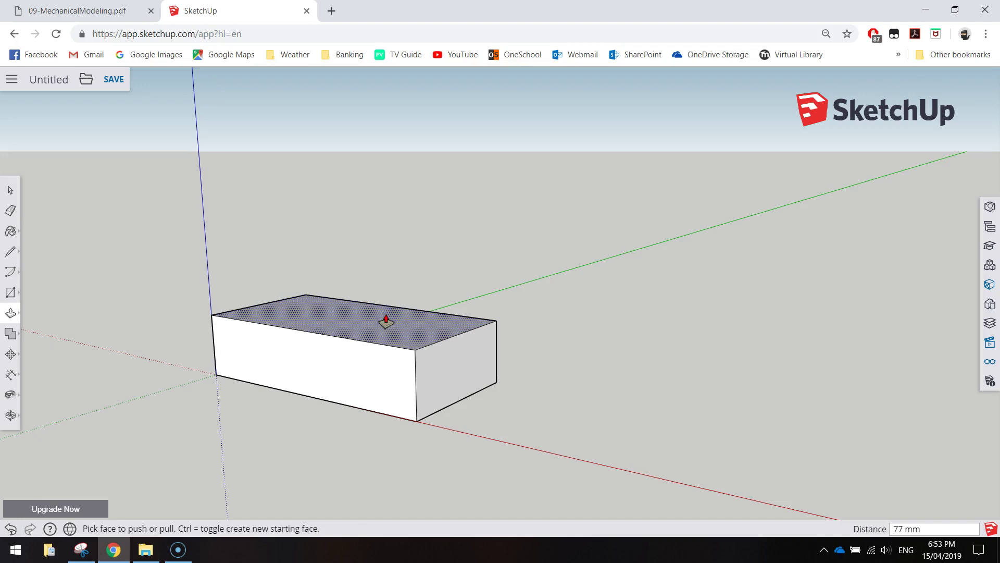
pyautogui.write('96')
pyautogui.press('Return')
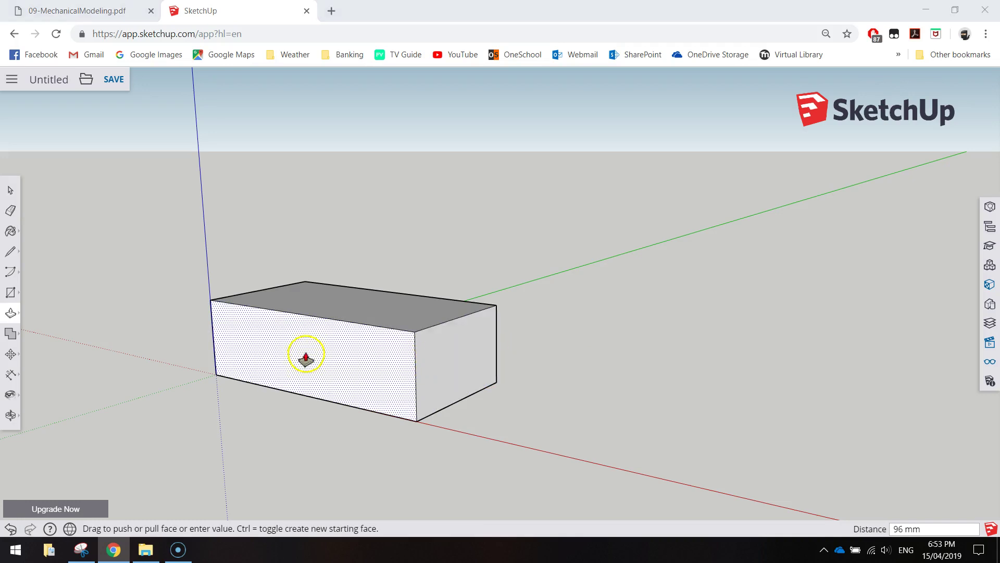
# Dismiss the McAfee protection notification that covers part of the model
pyautogui.moveTo(305, 350); pyautogui.dragTo(334, 382, button='middle')
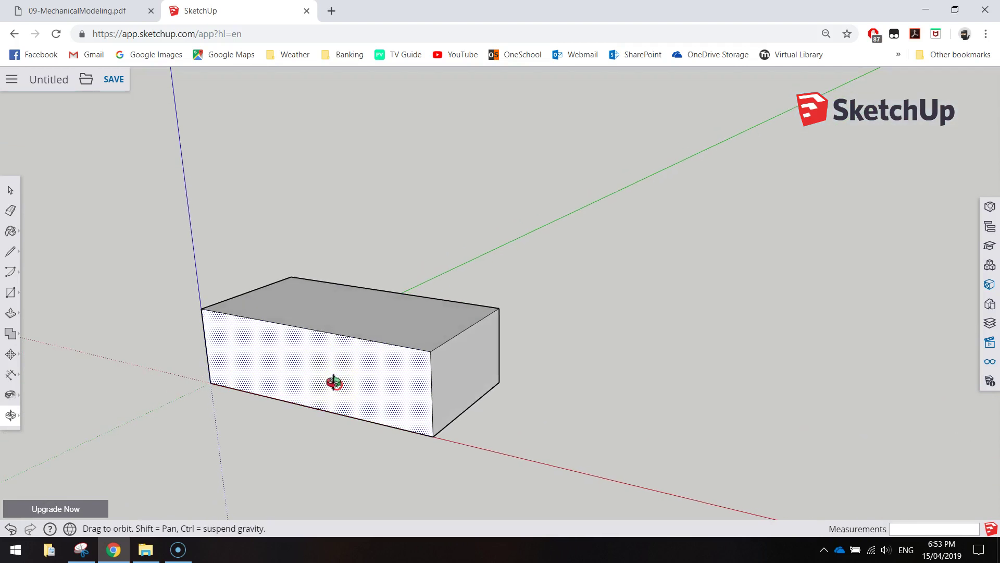
pyautogui.press('p')
pyautogui.click(344, 401)
pyautogui.moveTo(343, 401); pyautogui.dragTo(448, 373, button='middle')
pyautogui.click(938, 515)
pyautogui.click(936, 514)
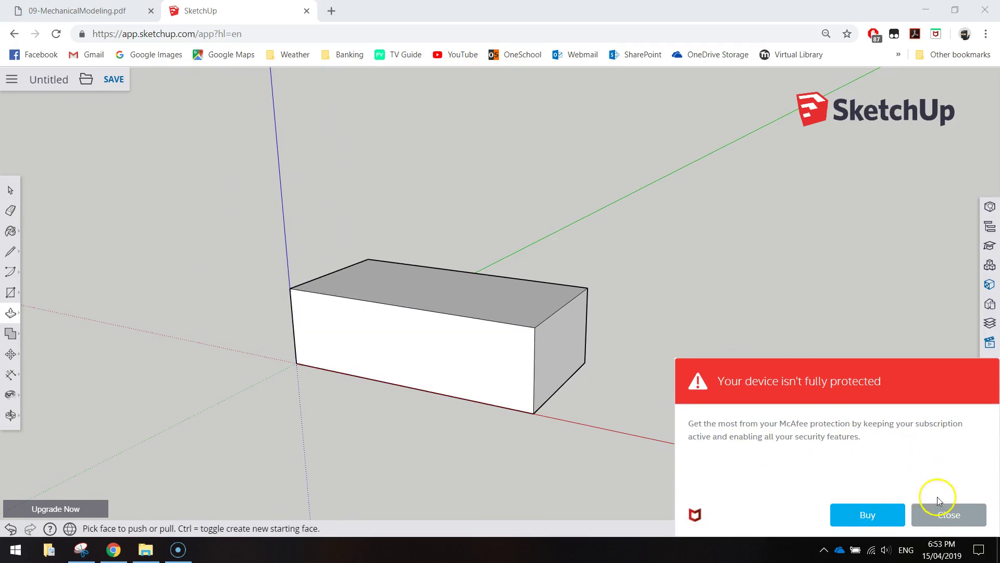
# Draw a line across the block's top face, 39 mm in from the short edge above the origin and parallel to it
pyautogui.moveTo(486, 357)
pyautogui.mouseDown(button='middle')
pyautogui.moveTo(413, 358)
pyautogui.moveTo(478, 363)
pyautogui.moveTo(356, 384)
pyautogui.moveTo(492, 384)
pyautogui.moveTo(407, 368)
pyautogui.moveTo(426, 364)
pyautogui.moveTo(431, 337)
pyautogui.moveTo(332, 391)
pyautogui.moveTo(384, 359)
pyautogui.moveTo(511, 328)
pyautogui.moveTo(449, 350)
pyautogui.moveTo(422, 382)
pyautogui.moveTo(399, 373)
pyautogui.moveTo(454, 392)
pyautogui.moveTo(528, 395)
pyautogui.mouseUp(button='middle')
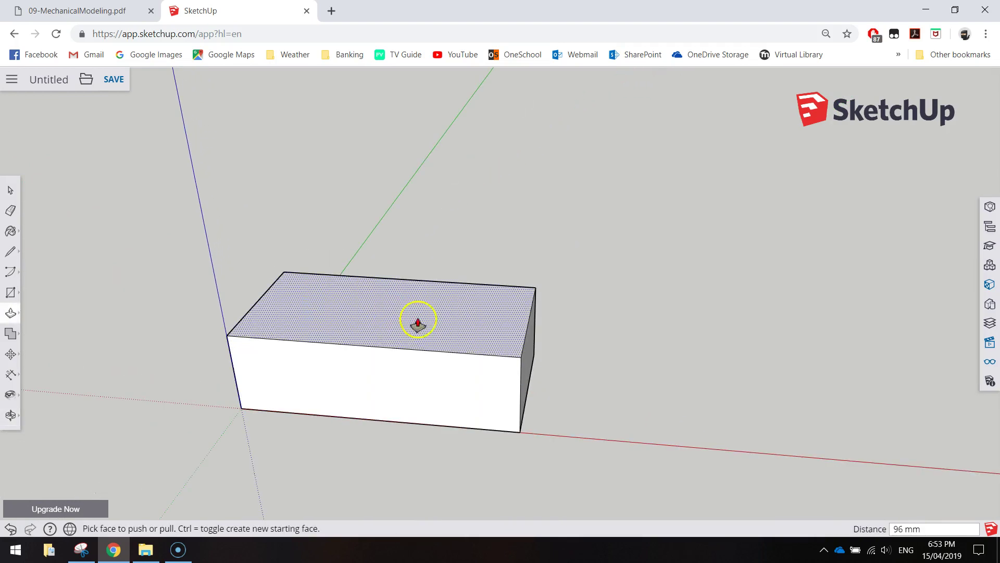
pyautogui.moveTo(315, 271)
pyautogui.mouseDown(button='middle')
pyautogui.moveTo(362, 453)
pyautogui.moveTo(332, 325)
pyautogui.moveTo(351, 433)
pyautogui.moveTo(363, 444)
pyautogui.moveTo(399, 430)
pyautogui.moveTo(507, 431)
pyautogui.moveTo(489, 436)
pyautogui.mouseUp(button='middle')
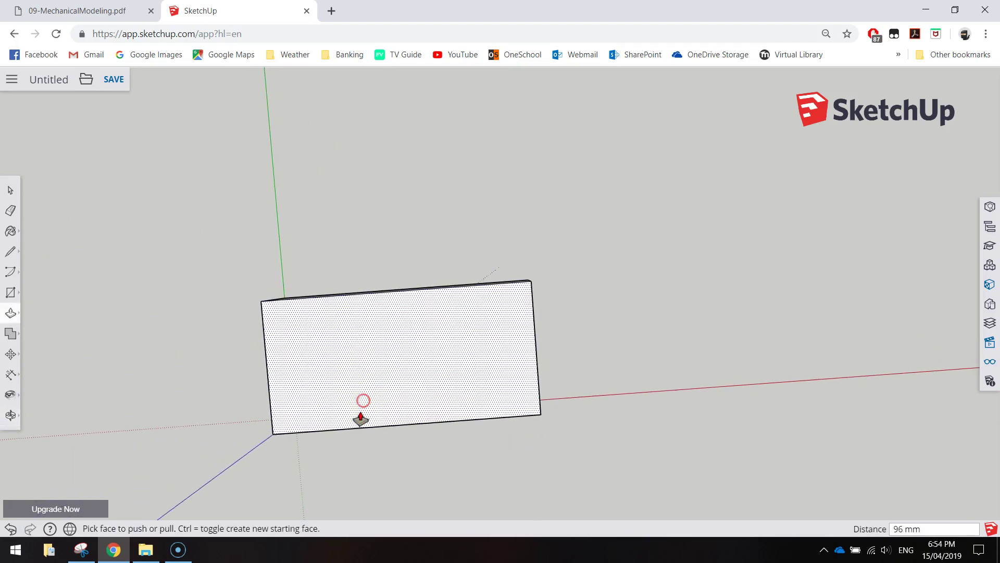
pyautogui.scroll(2, 364, 416)
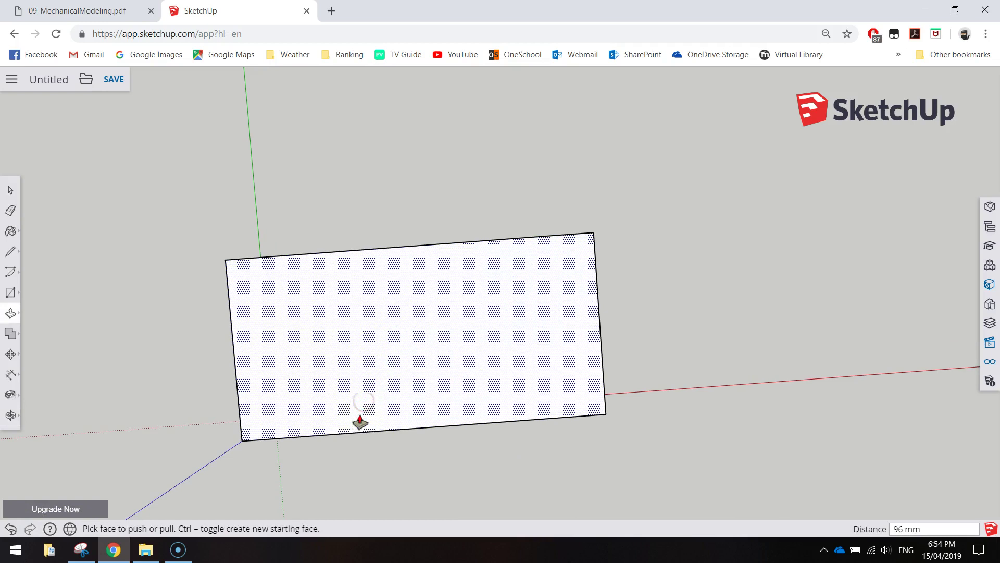
pyautogui.click(9, 189)
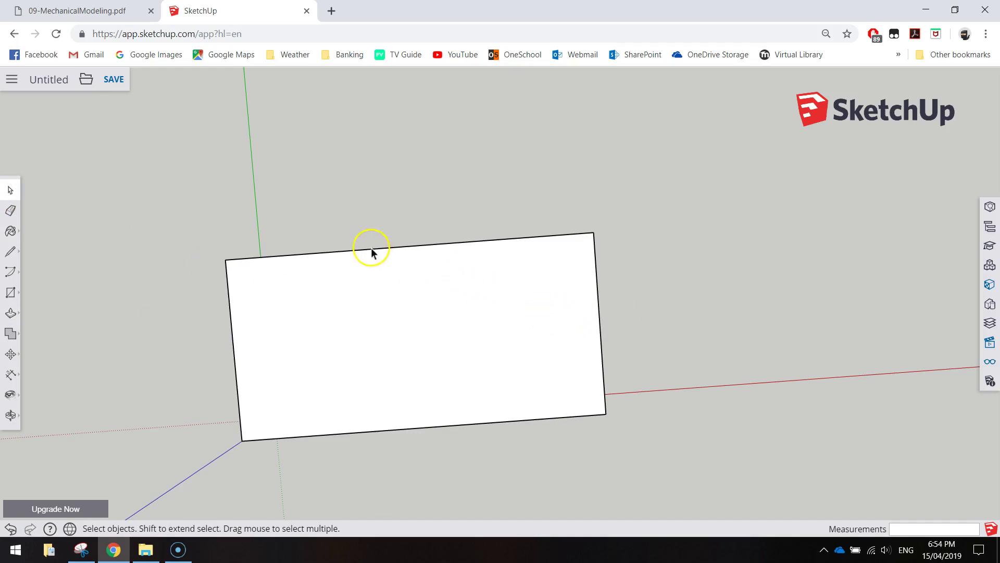
pyautogui.click(11, 252)
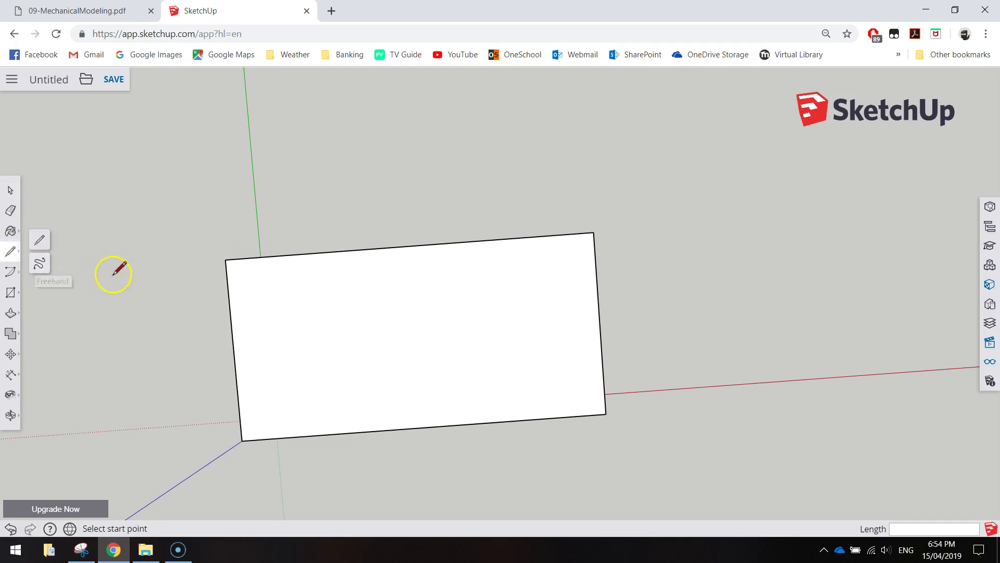
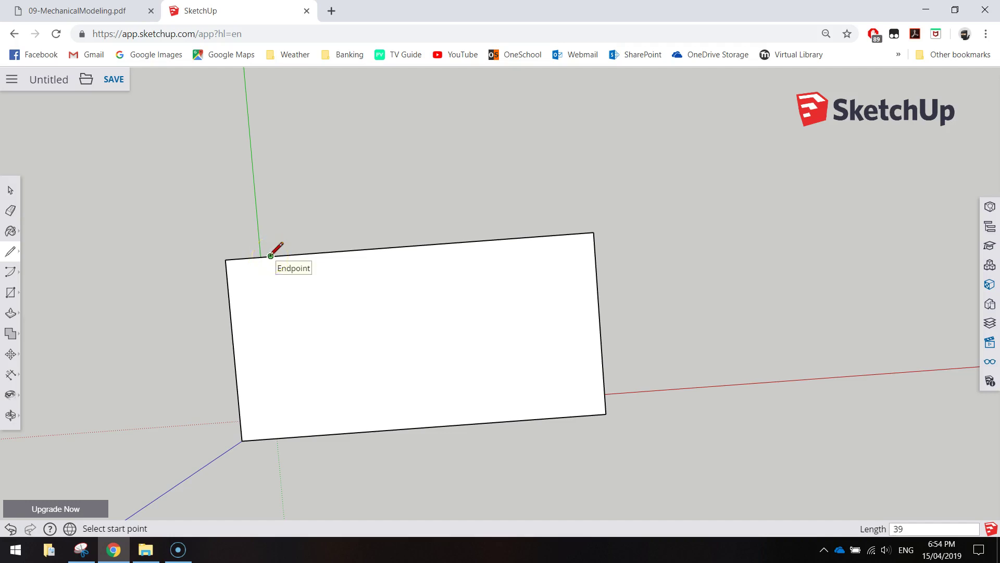
pyautogui.click(270, 255)
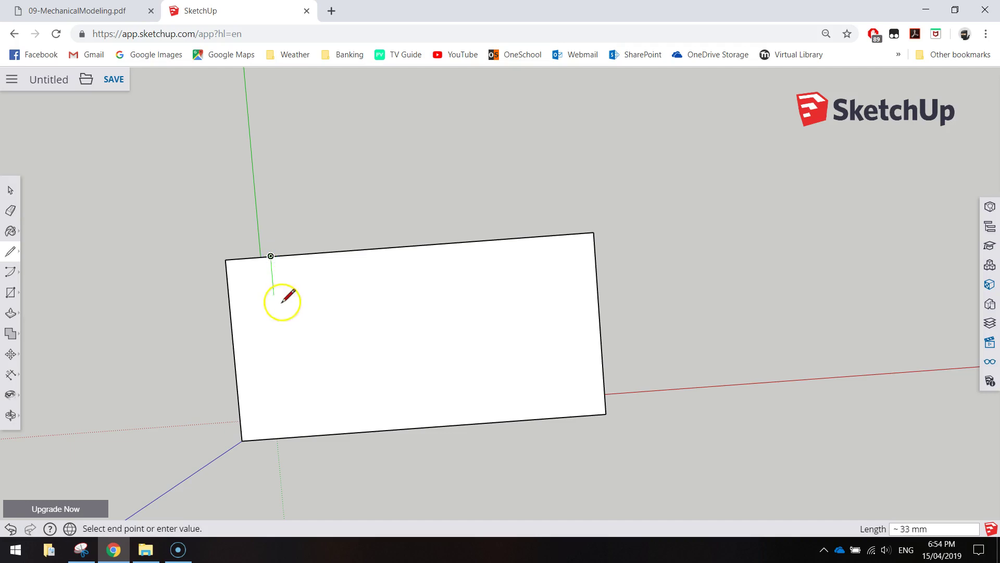
pyautogui.click(286, 436)
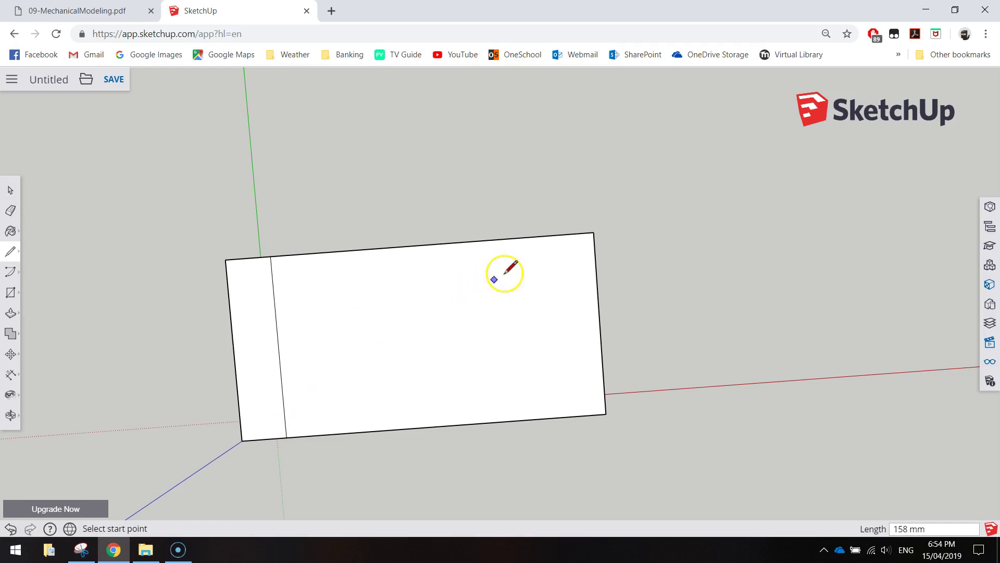
# Draw a second line across the top face, 39 mm in from the short edge farthest from the origin
pyautogui.click(593, 232)
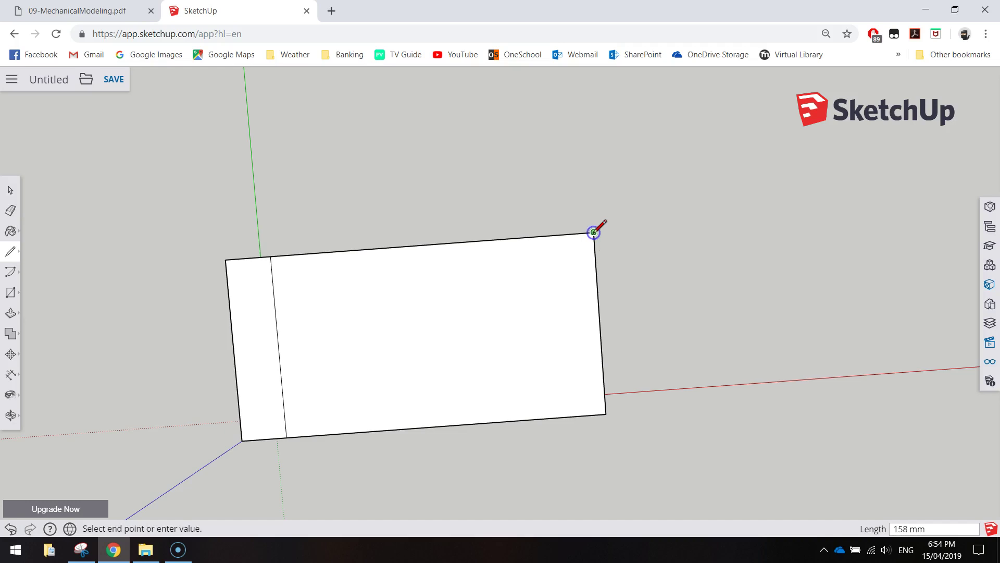
pyautogui.click(558, 234)
pyautogui.click(546, 233)
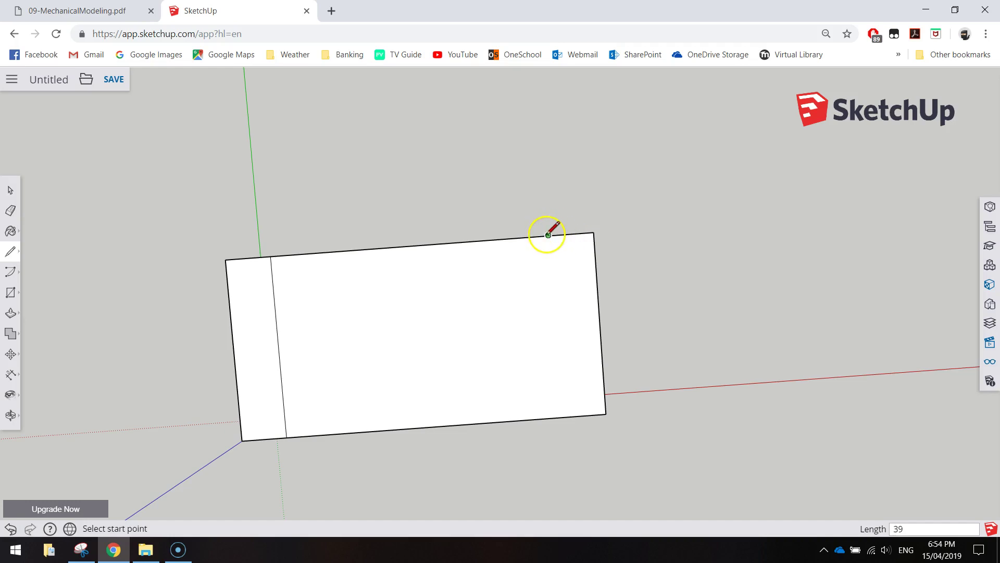
pyautogui.click(548, 235)
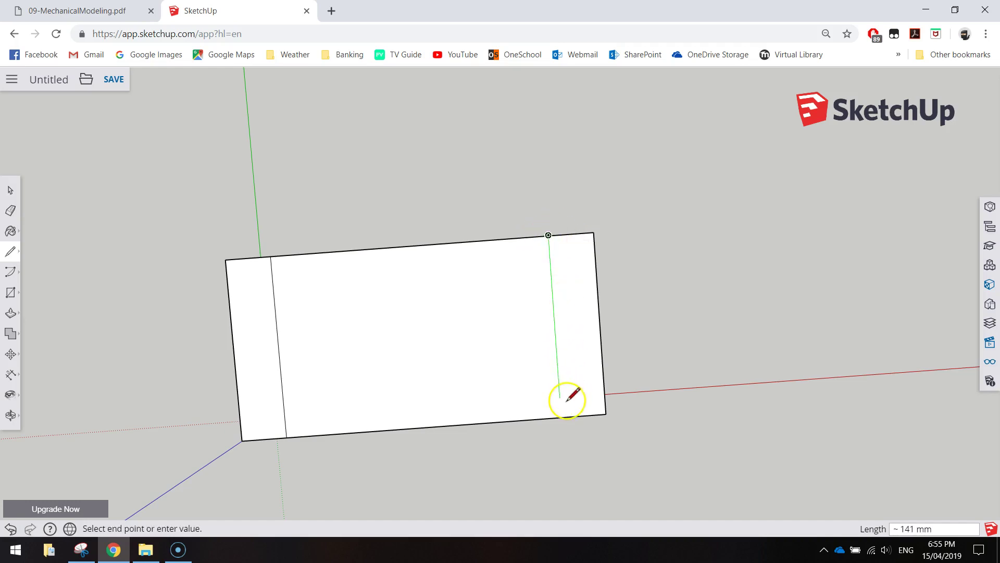
pyautogui.click(562, 417)
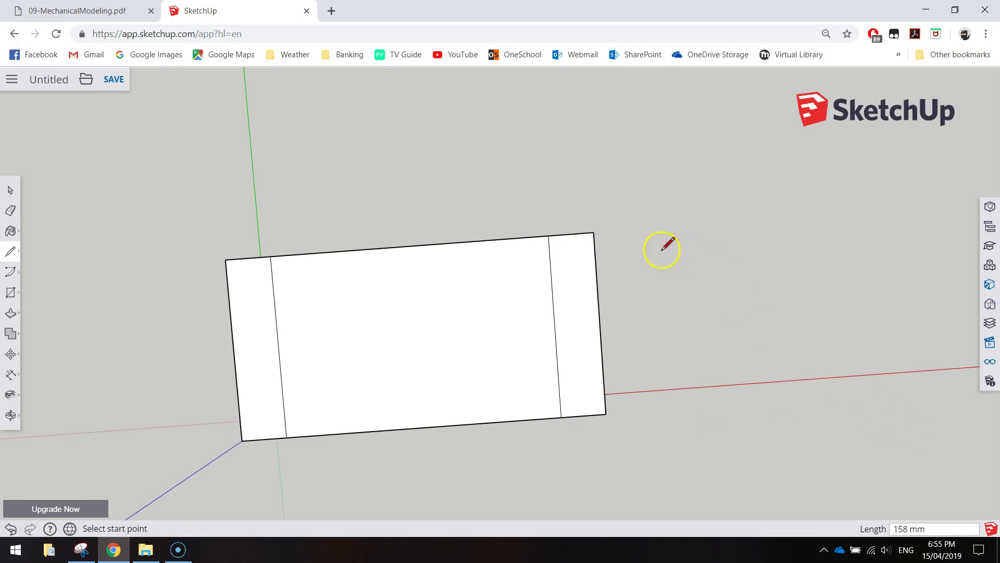
# Draw a lengthwise line across the top face, 39 mm in from the long edge farthest from the red axis
pyautogui.click(594, 232)
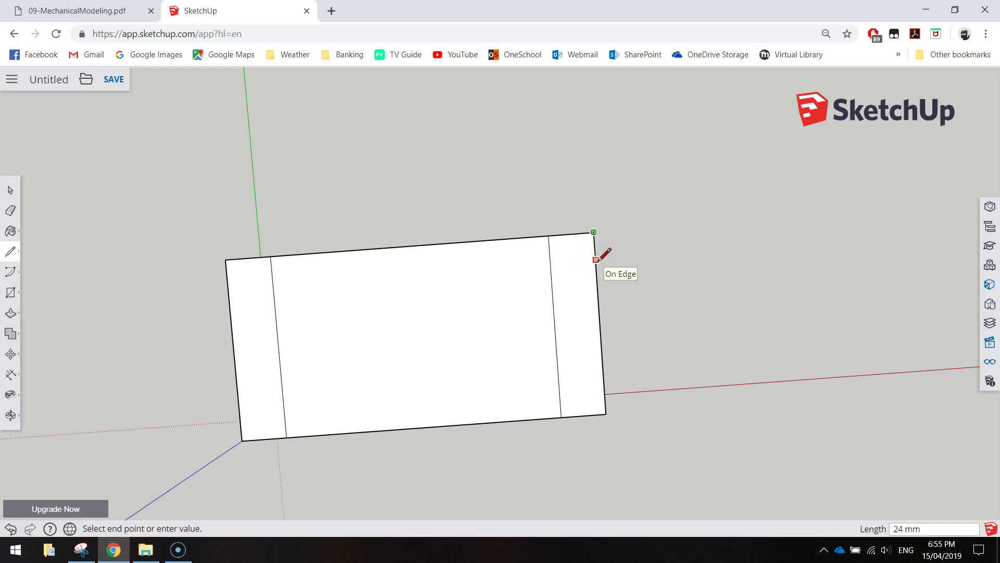
pyautogui.press('Escape')
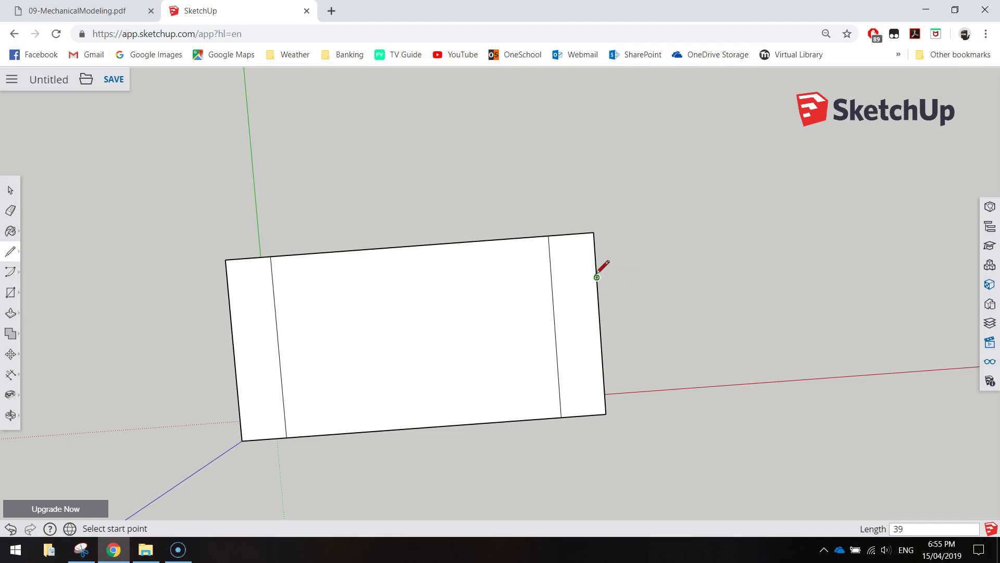
pyautogui.click(597, 277)
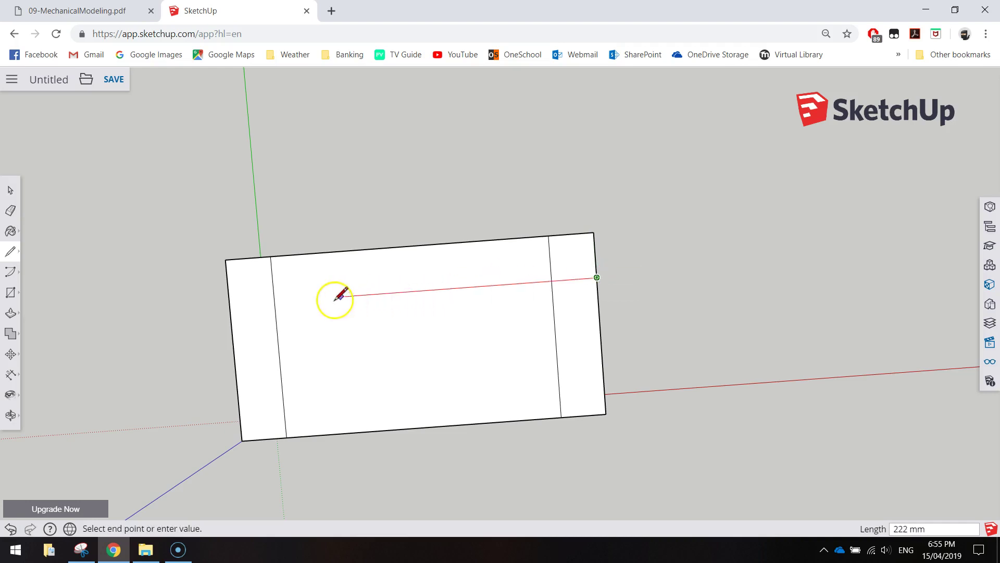
pyautogui.click(232, 304)
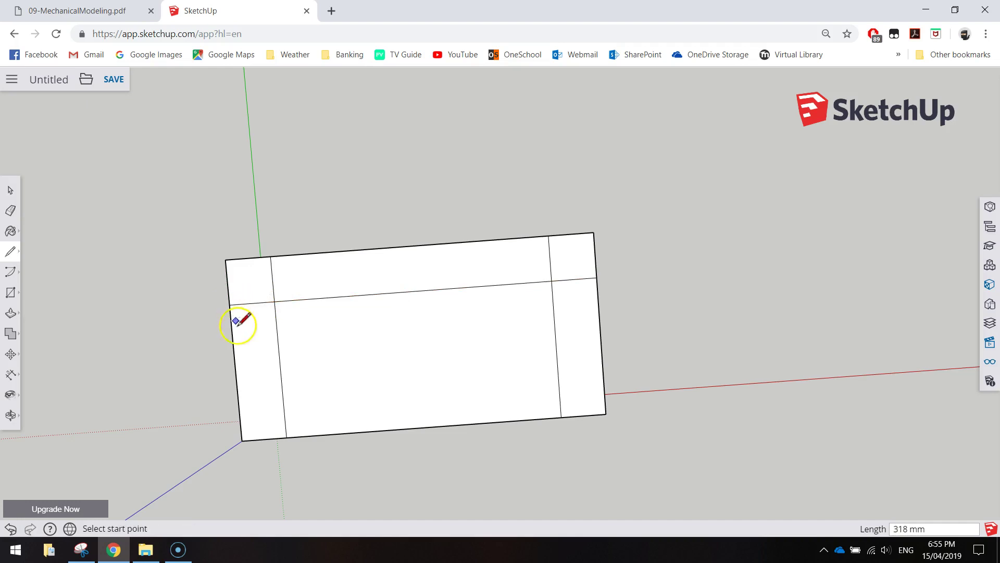
# Draw a second lengthwise line across the top face, 39 mm in from the long edge nearest the red axis
pyautogui.click(242, 440)
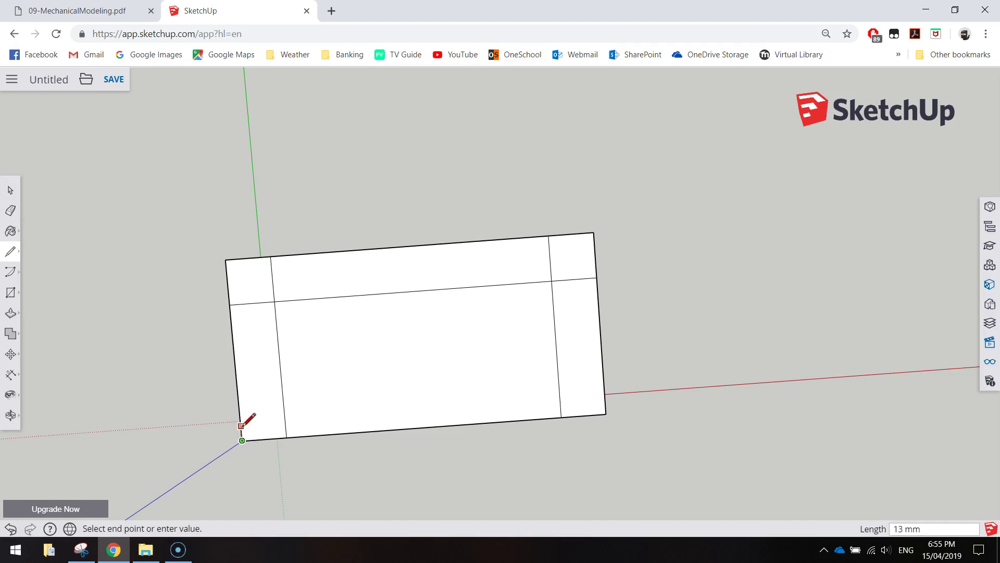
pyautogui.write('39')
pyautogui.press('Return')
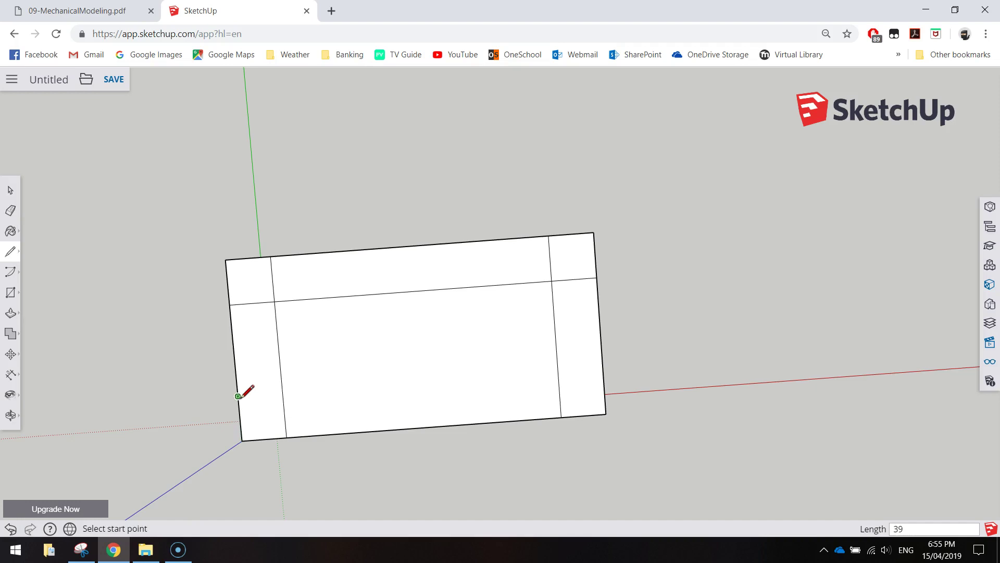
pyautogui.click(238, 396)
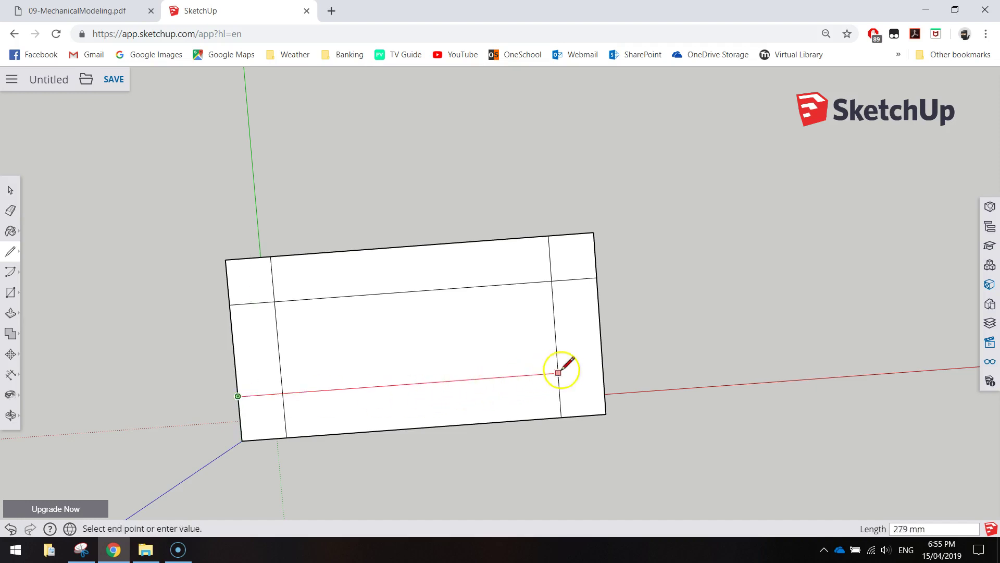
pyautogui.click(602, 370)
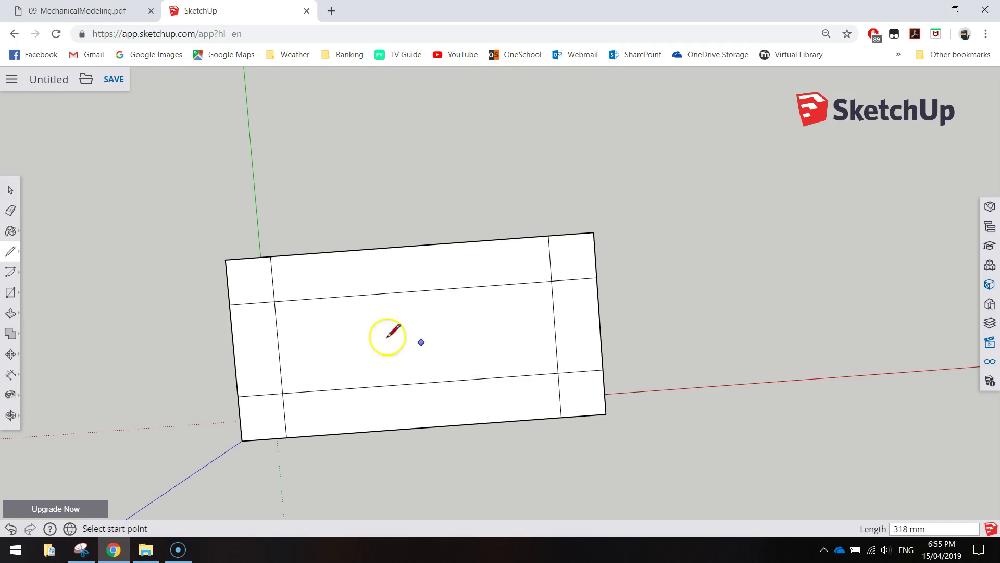
# Draw two circles of 25 mm radius on the top face, centred on the two guide-line intersections near the origin-side short edge
pyautogui.click(11, 292)
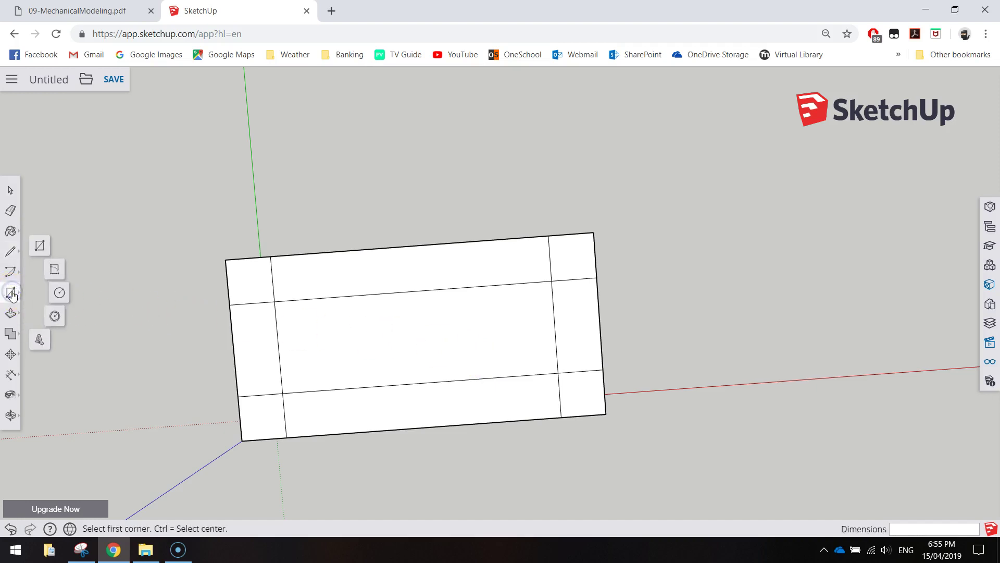
pyautogui.click(59, 294)
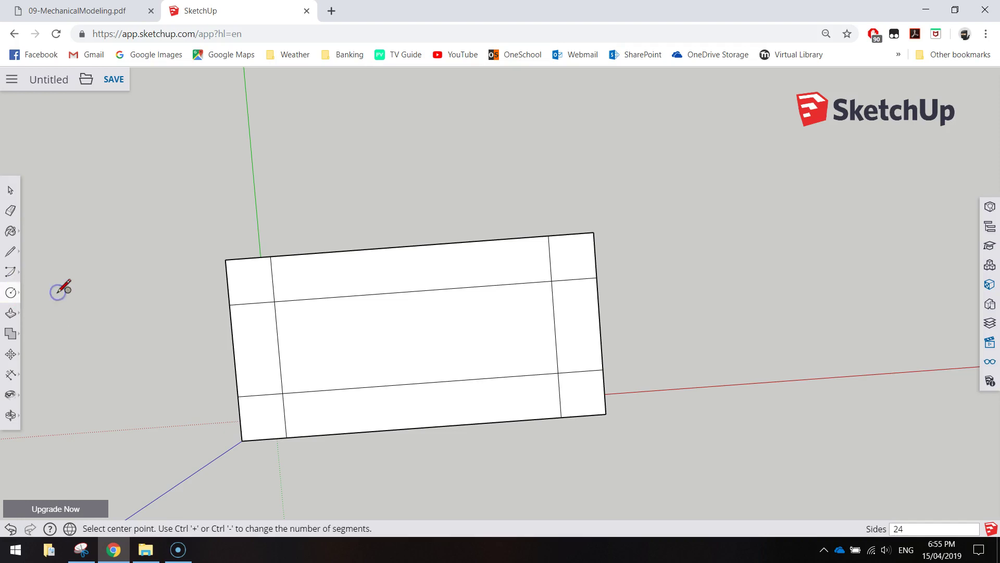
pyautogui.click(275, 301)
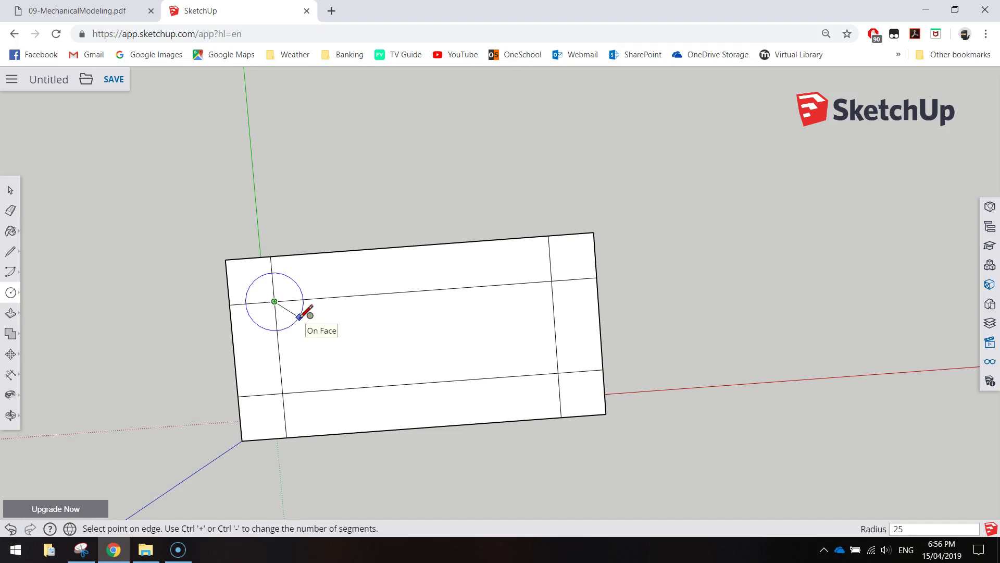
pyautogui.click(299, 317)
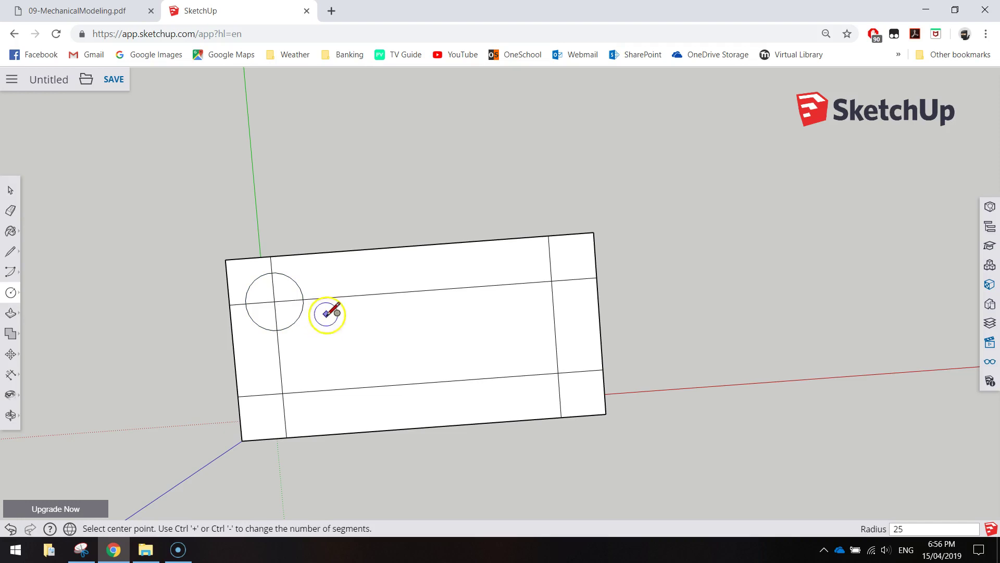
pyautogui.click(282, 393)
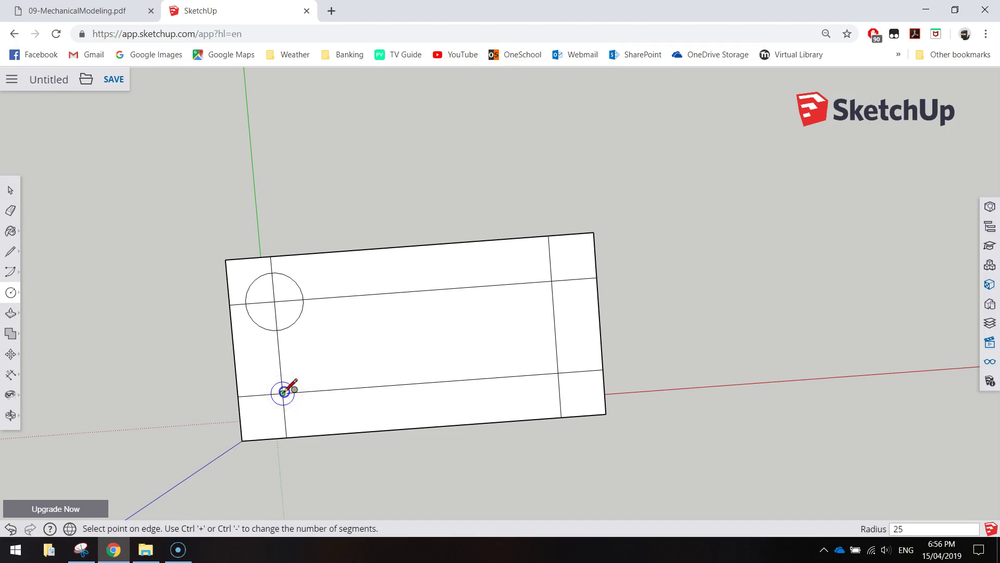
pyautogui.click(316, 406)
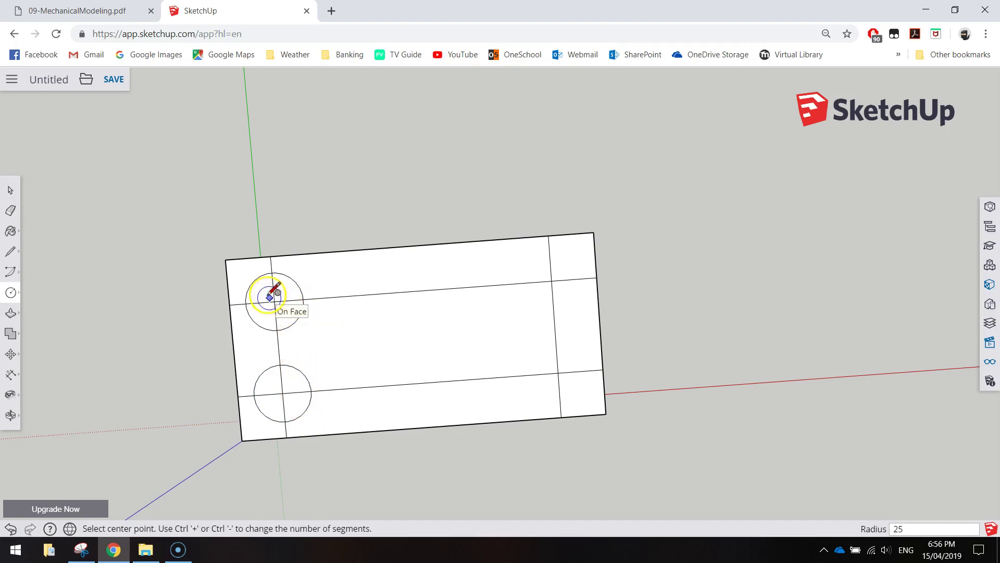
# Erase the guide-line segments in and around the two circles and the lengthwise lines up to the far cross line
pyautogui.click(11, 212)
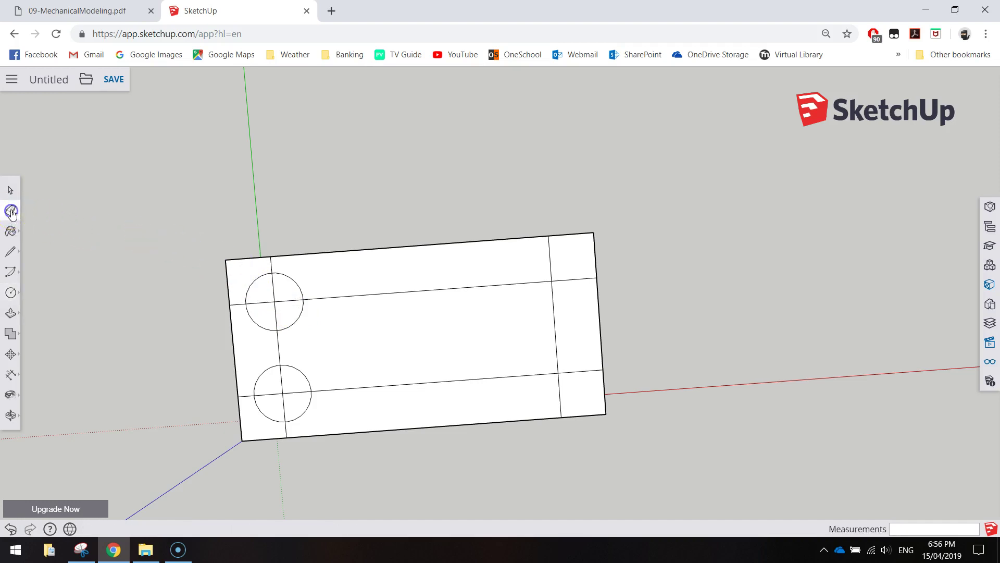
pyautogui.click(11, 211)
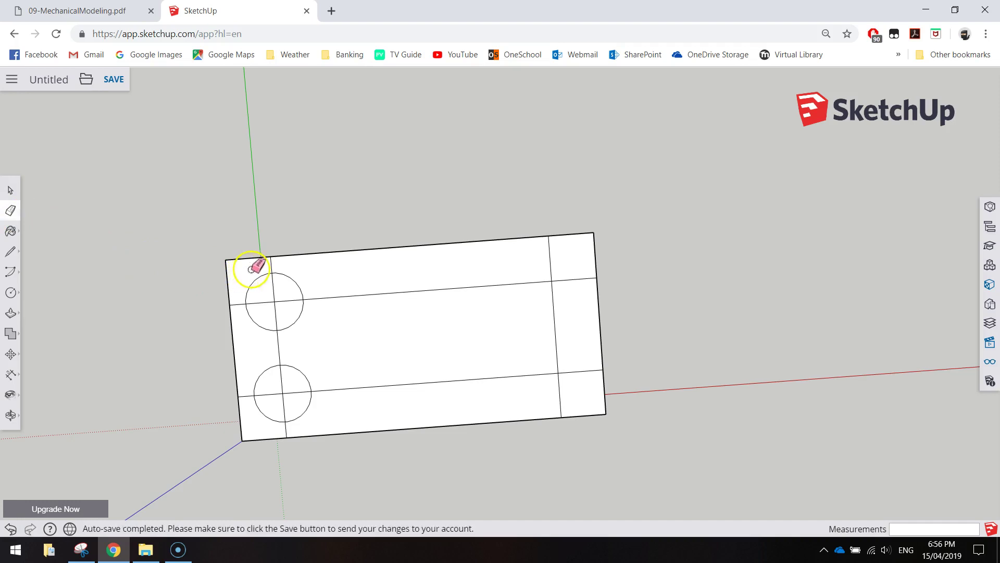
pyautogui.moveTo(288, 277)
pyautogui.mouseDown()
pyautogui.moveTo(268, 288)
pyautogui.moveTo(279, 302)
pyautogui.moveTo(271, 311)
pyautogui.moveTo(259, 292)
pyautogui.mouseUp()
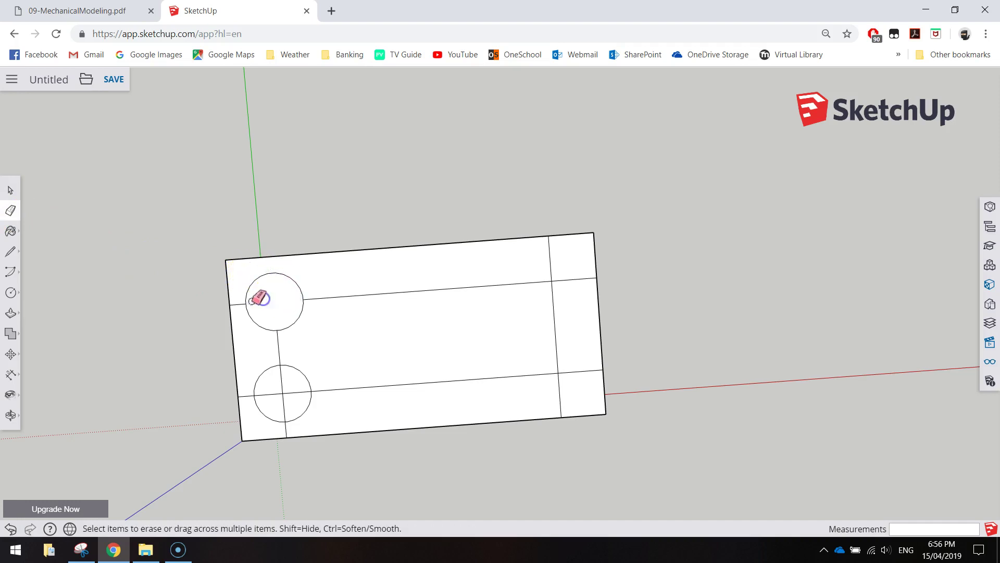
pyautogui.click(253, 360)
pyautogui.moveTo(252, 359)
pyautogui.mouseDown()
pyautogui.moveTo(289, 349)
pyautogui.moveTo(292, 398)
pyautogui.moveTo(271, 391)
pyautogui.moveTo(259, 401)
pyautogui.moveTo(242, 387)
pyautogui.moveTo(258, 422)
pyautogui.moveTo(297, 426)
pyautogui.mouseUp()
pyautogui.click(348, 392)
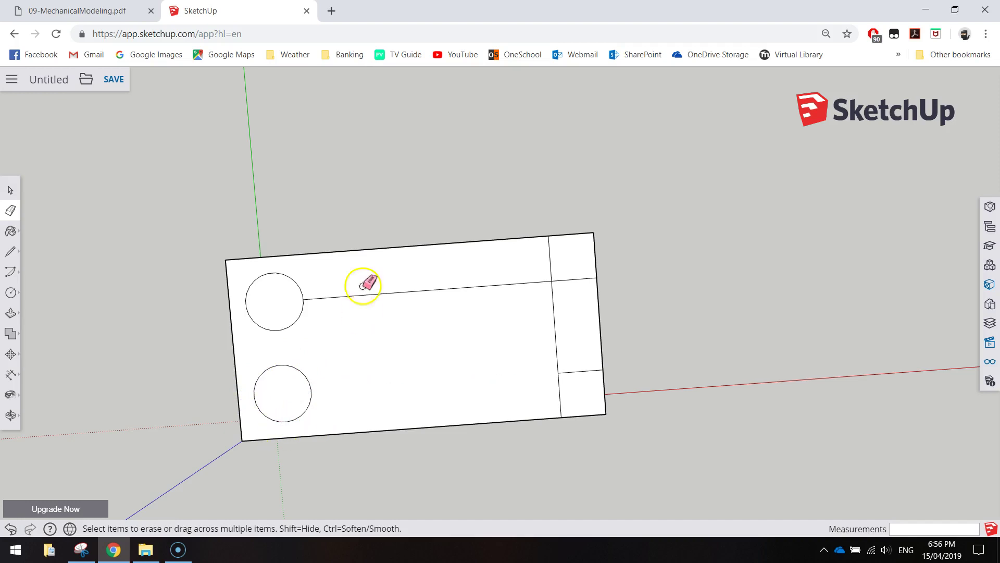
pyautogui.click(375, 293)
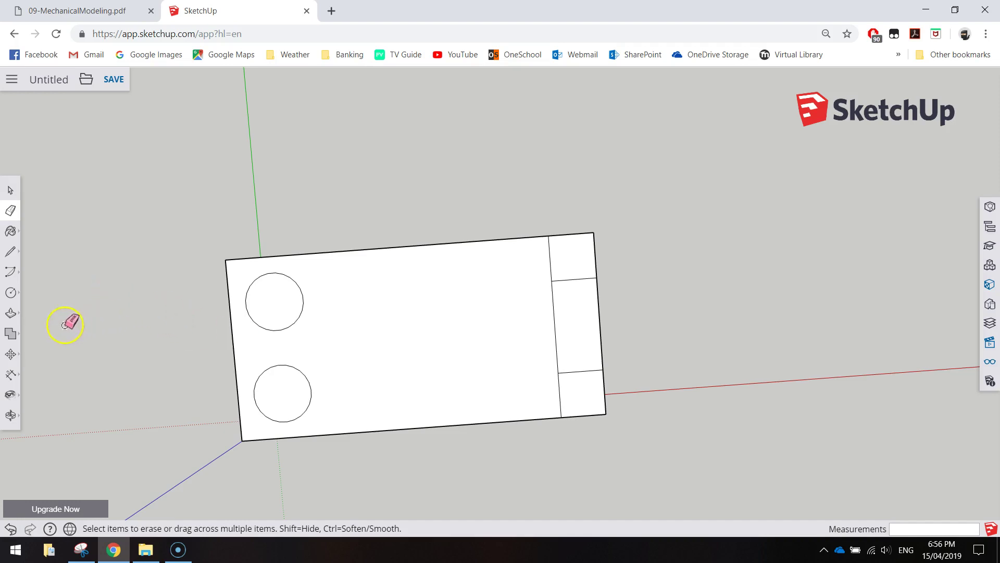
# Pull both circles up 17 mm from the top face to form two studs
pyautogui.click(10, 313)
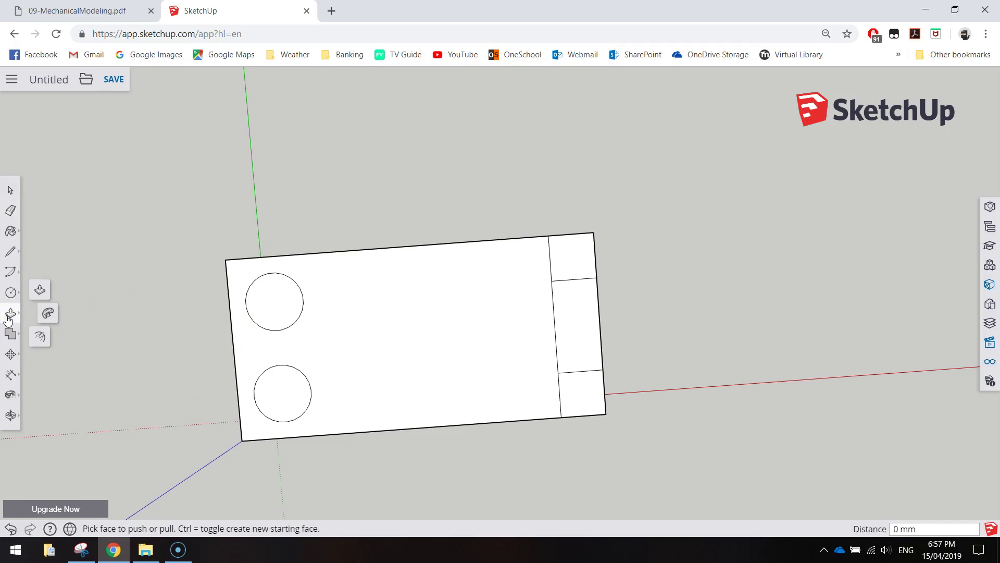
pyautogui.moveTo(395, 424); pyautogui.dragTo(347, 146, button='middle')
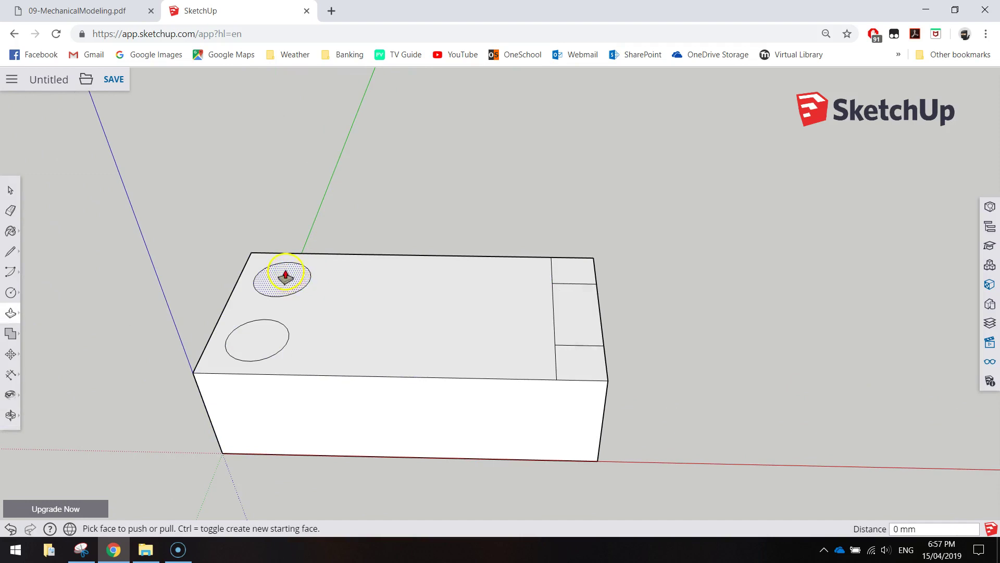
pyautogui.moveTo(285, 276); pyautogui.dragTo(286, 266)
pyautogui.write('1')
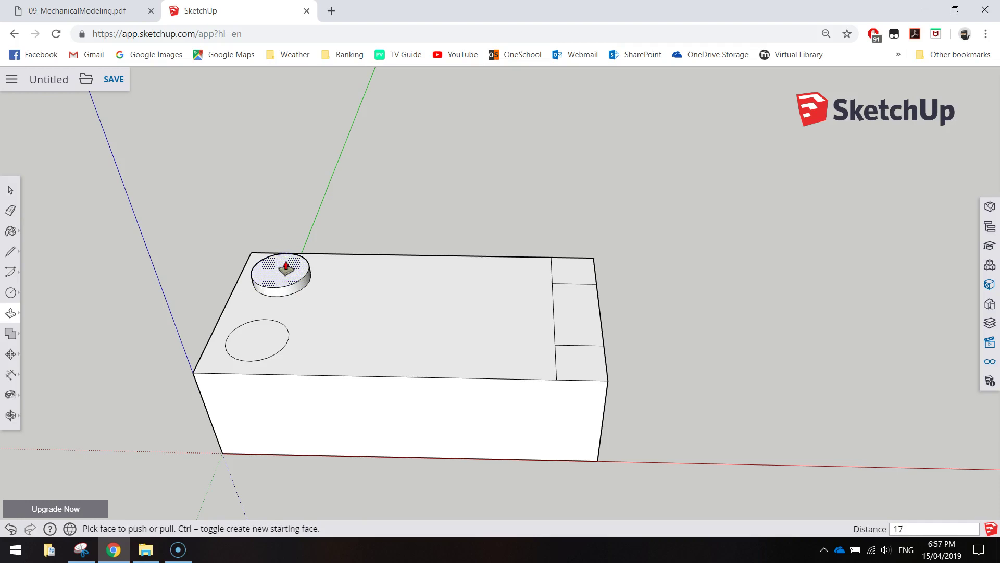
pyautogui.write('7')
pyautogui.press('Return')
pyautogui.moveTo(263, 347); pyautogui.dragTo(259, 341)
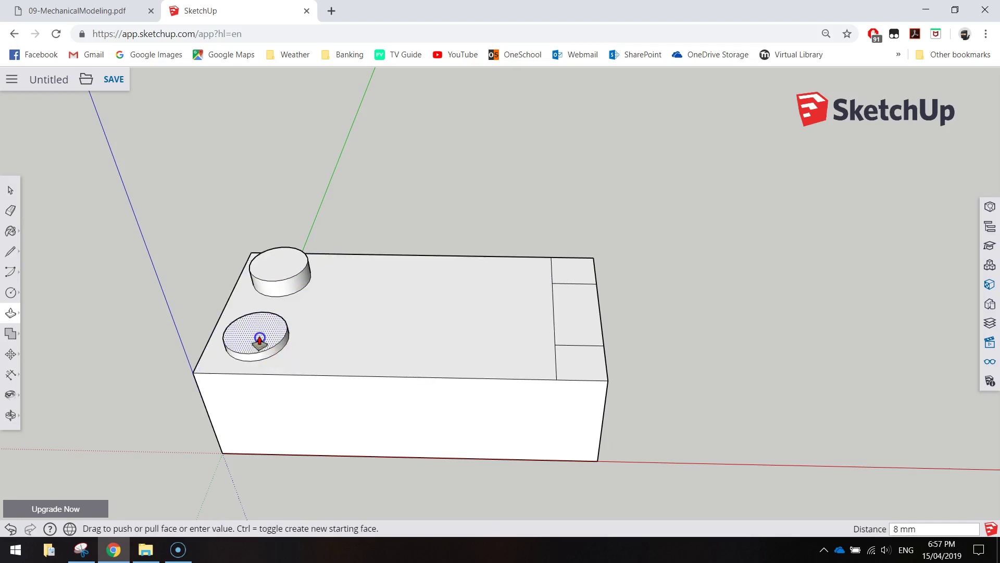
pyautogui.write('17')
pyautogui.press('Return')
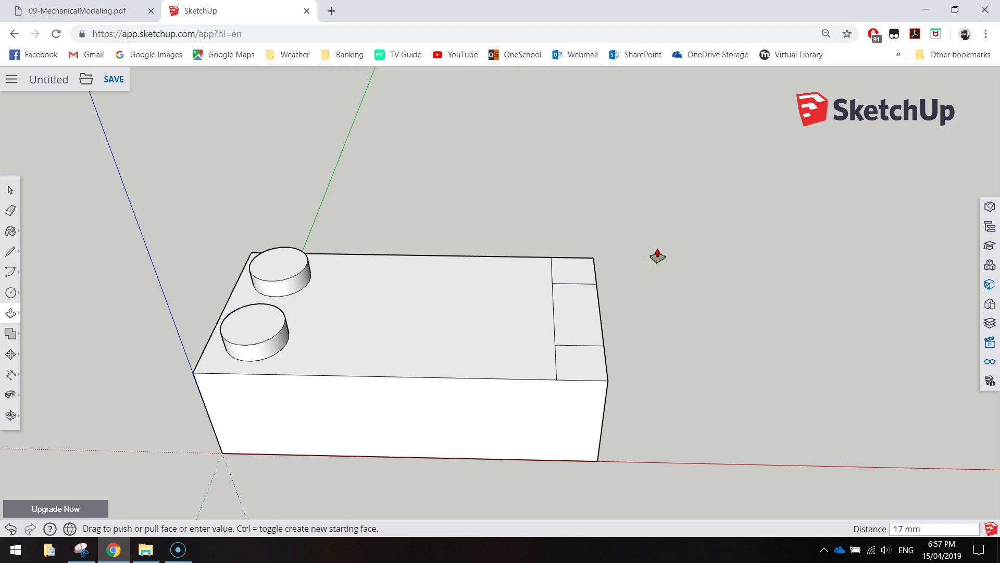
pyautogui.click(620, 273)
# Copy both studs 240 mm along the red axis onto the far guide-line intersections, and divide the copy distance with 3/ to fill in the studs between
pyautogui.click(9, 189)
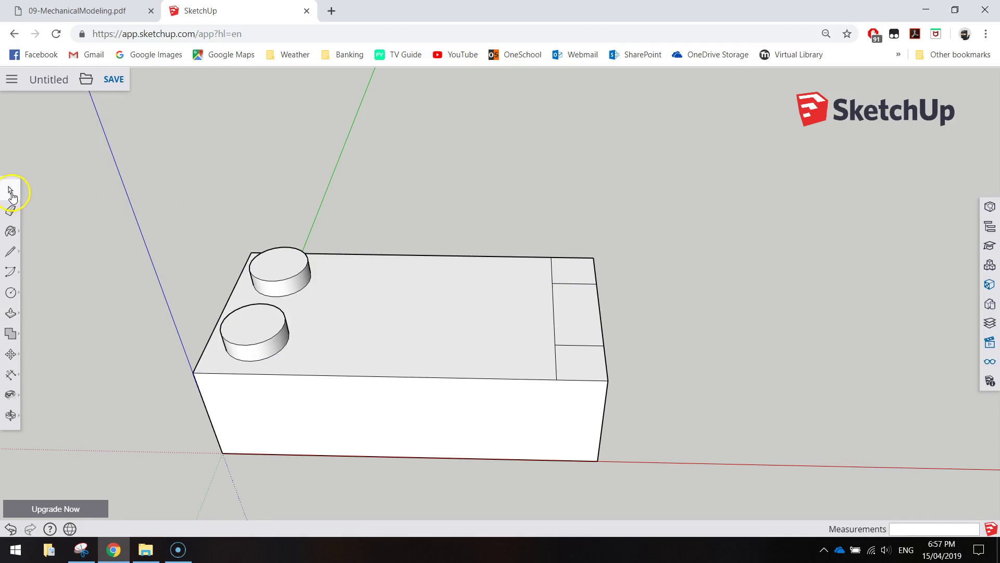
pyautogui.click(286, 263)
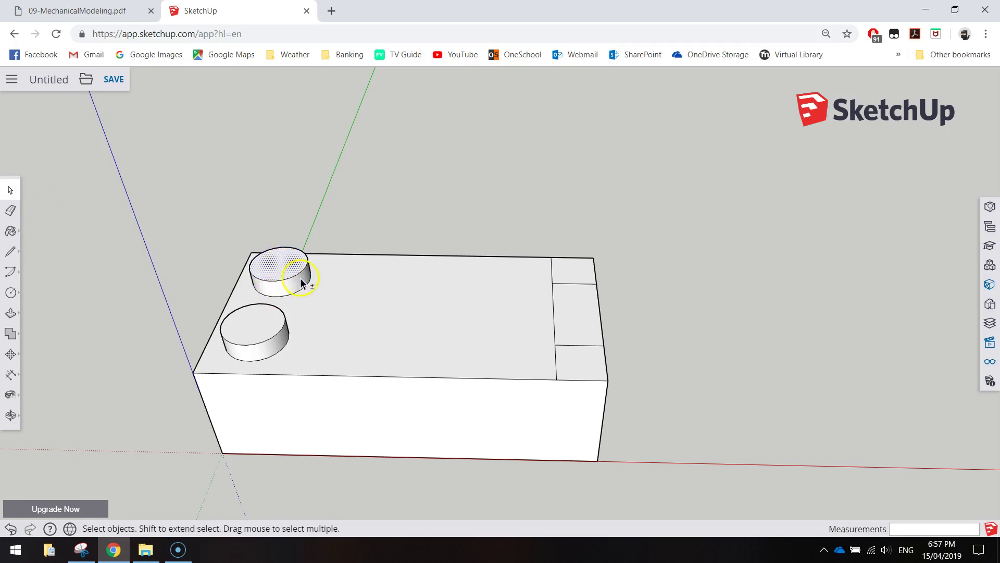
pyautogui.keyDown('shift'); pyautogui.click(286, 287); pyautogui.keyUp('shift')
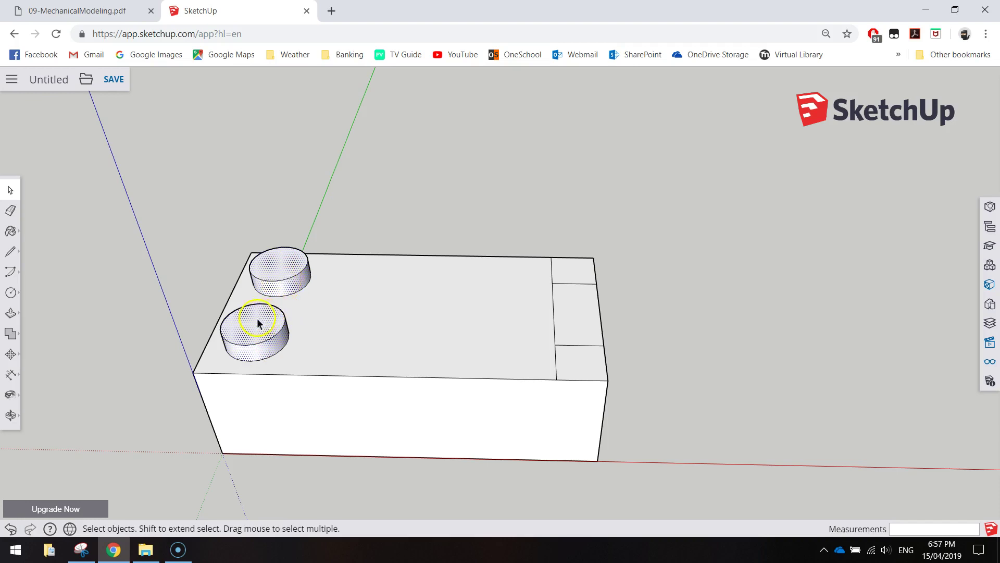
pyautogui.click(13, 354)
pyautogui.click(40, 331)
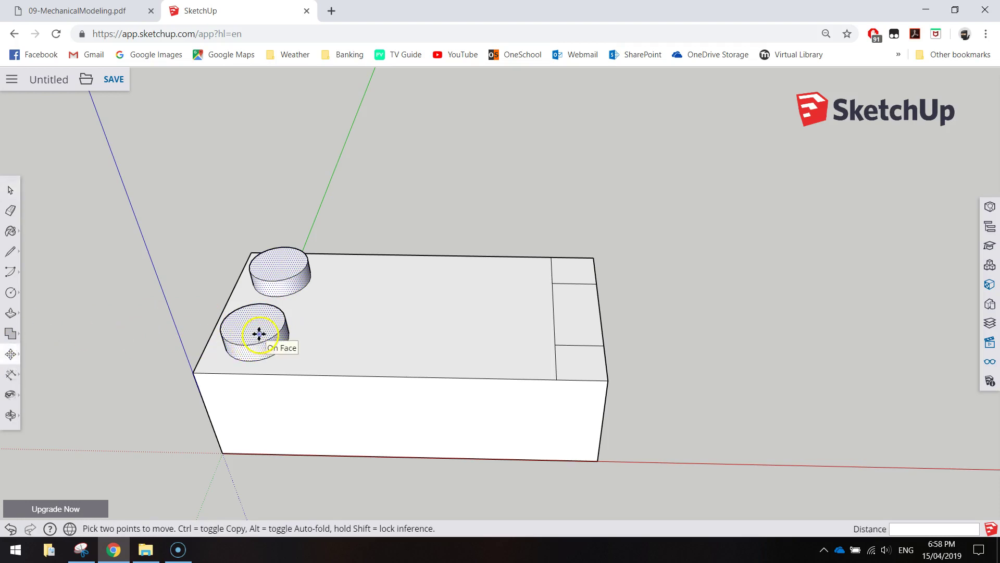
pyautogui.moveTo(252, 328); pyautogui.dragTo(307, 488, button='middle')
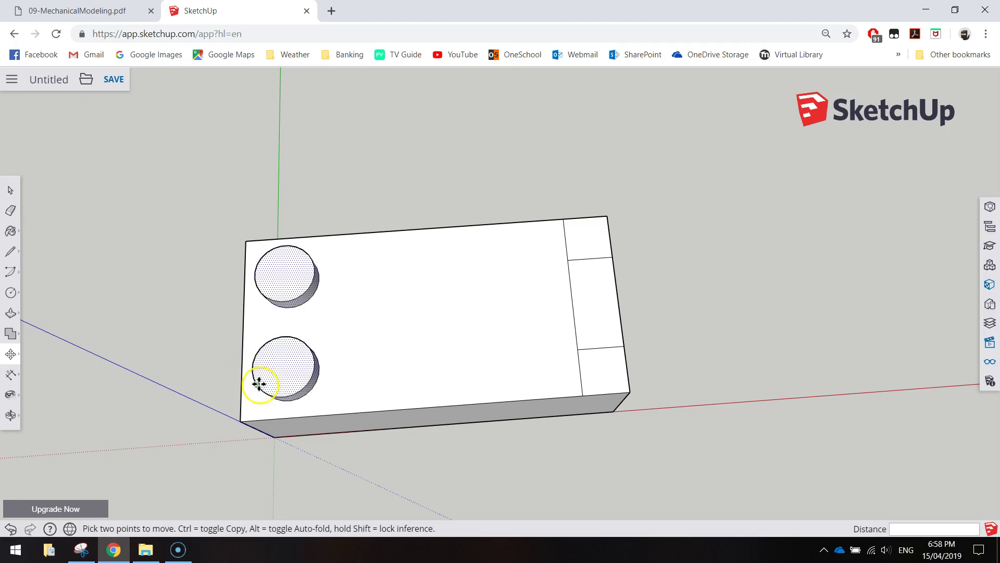
pyautogui.click(281, 367)
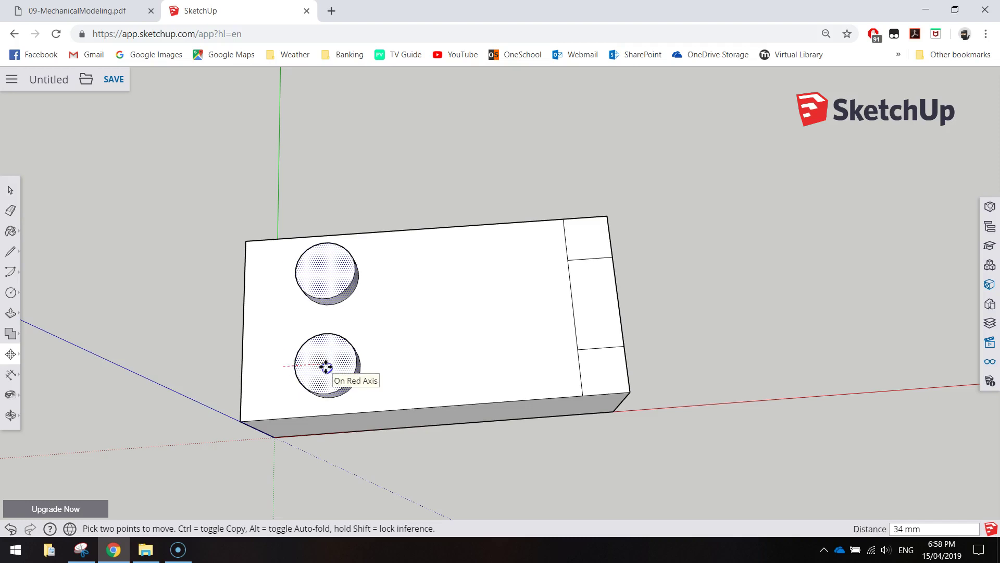
pyautogui.press('ctrl')
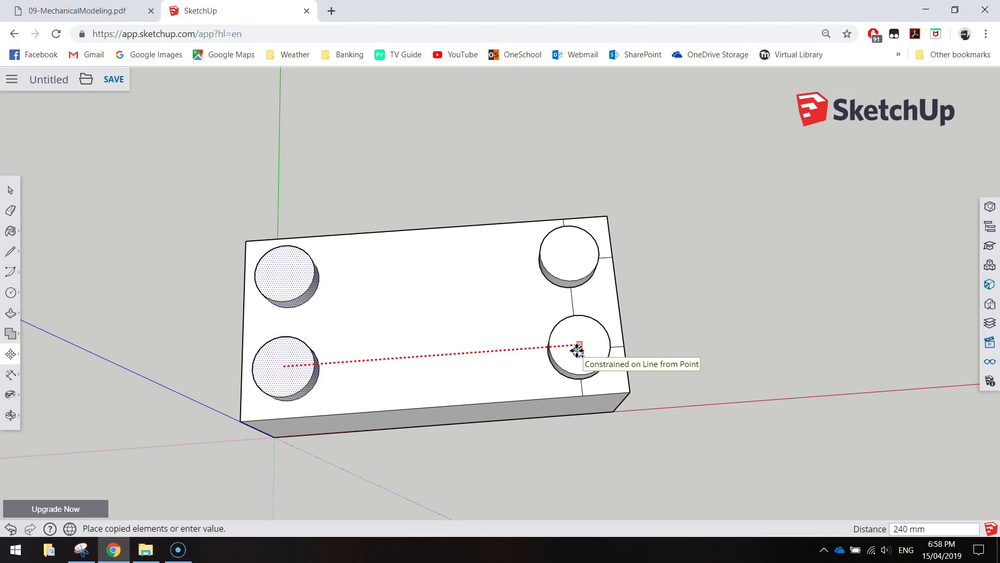
pyautogui.click(577, 350)
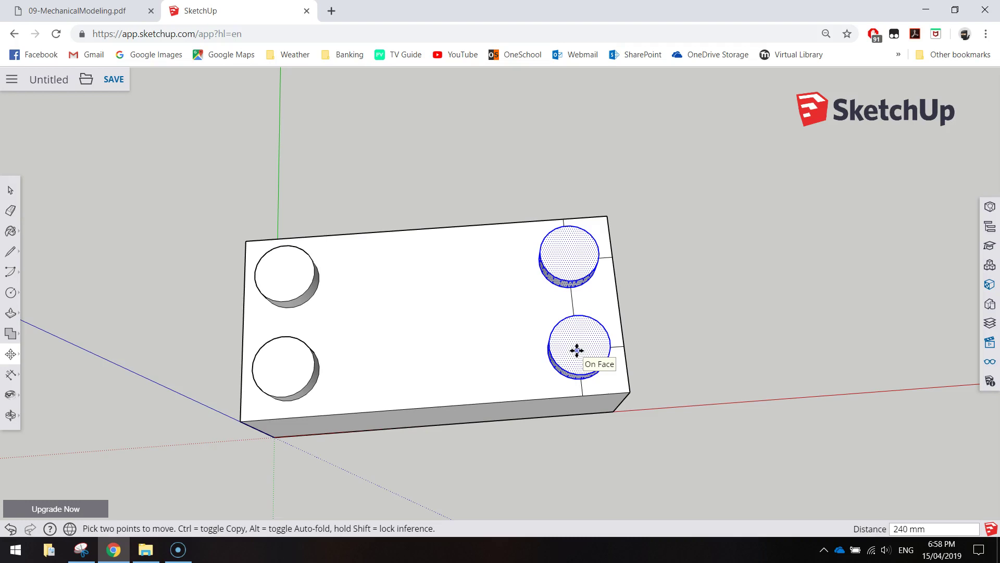
pyautogui.click(674, 353)
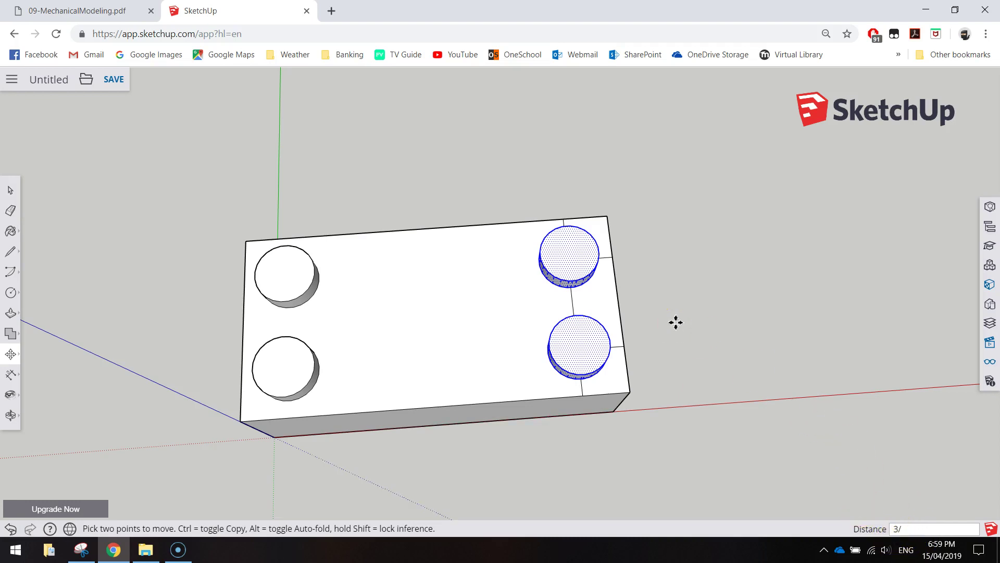
pyautogui.press('Return')
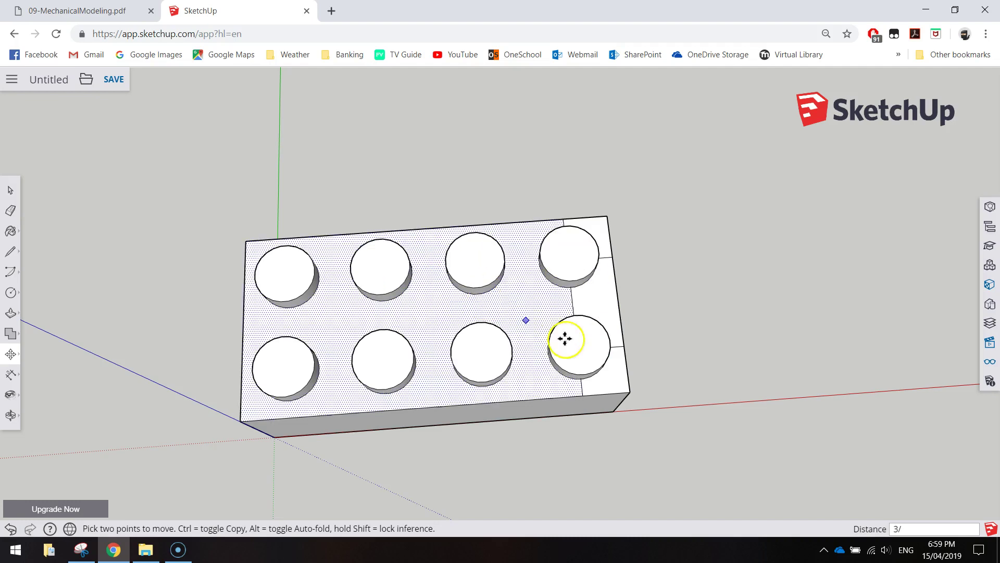
# Erase the remaining guide-line segments around the two studs at the far short edge of the top face
pyautogui.moveTo(677, 349)
pyautogui.mouseDown(button='middle')
pyautogui.moveTo(652, 351)
pyautogui.moveTo(599, 279)
pyautogui.moveTo(563, 179)
pyautogui.moveTo(596, 304)
pyautogui.moveTo(668, 360)
pyautogui.mouseUp(button='middle')
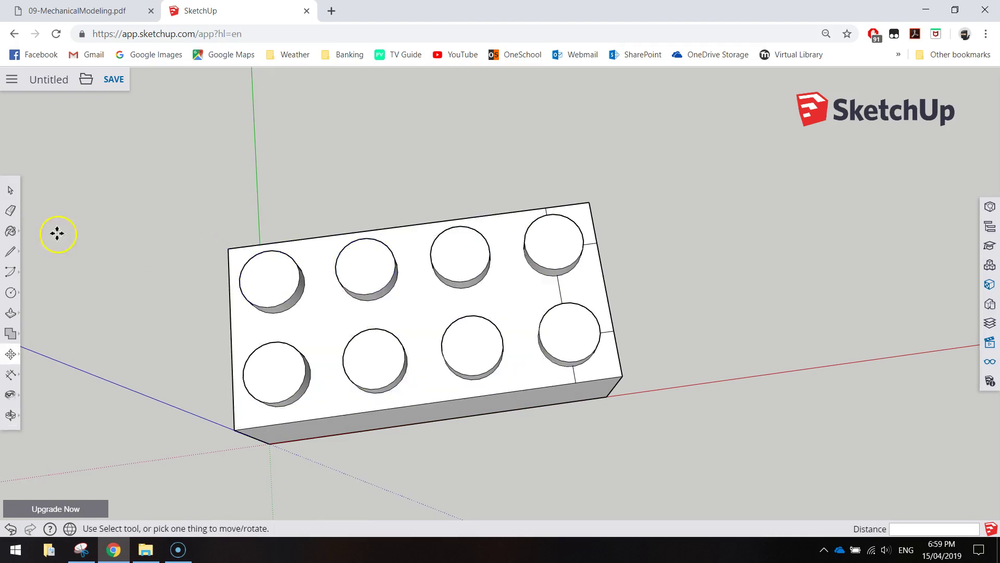
pyautogui.click(10, 210)
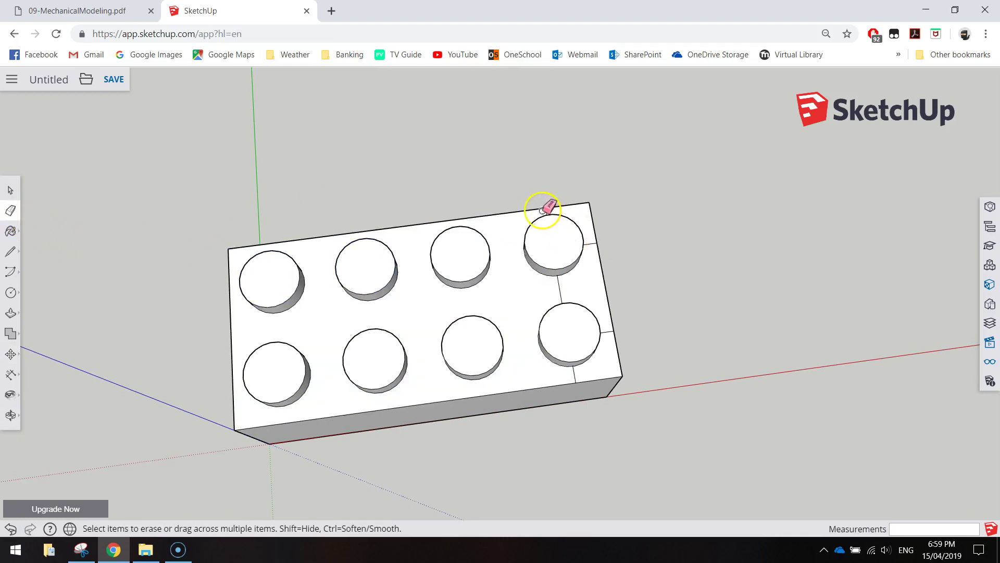
pyautogui.scroll(4, 589, 251)
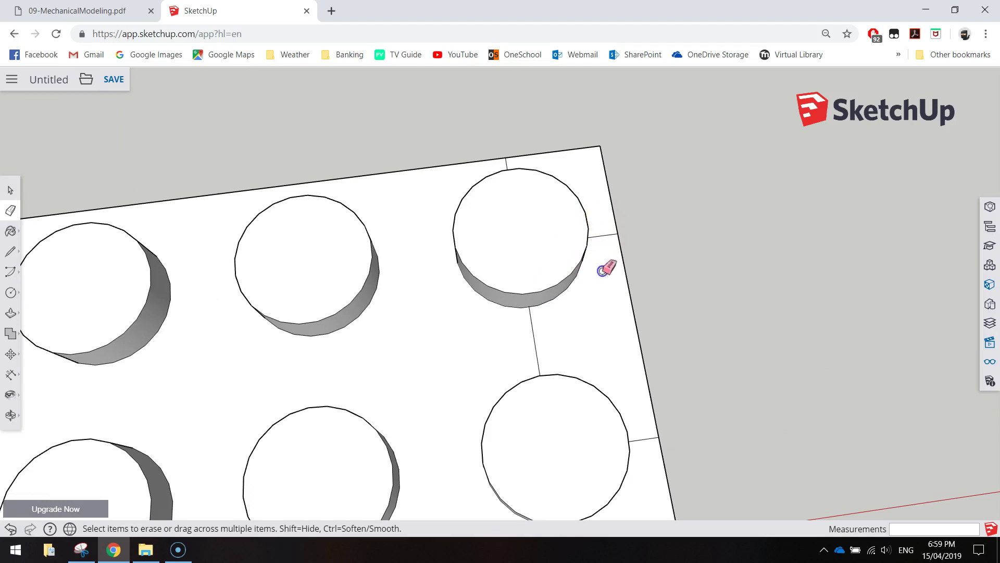
pyautogui.click(532, 329)
pyautogui.click(603, 245)
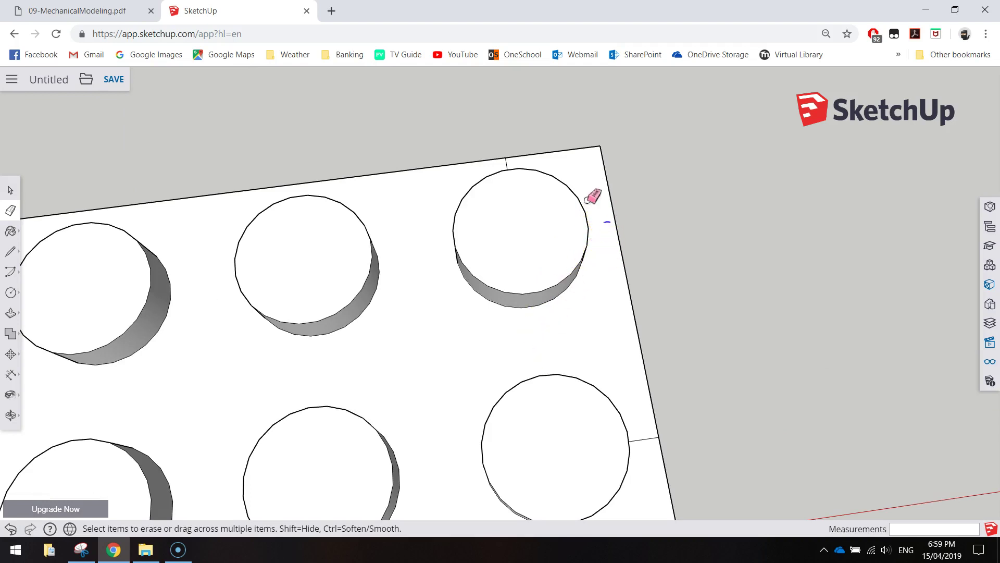
pyautogui.click(515, 160)
pyautogui.moveTo(612, 304); pyautogui.dragTo(651, 460)
pyautogui.scroll(-2, 673, 471)
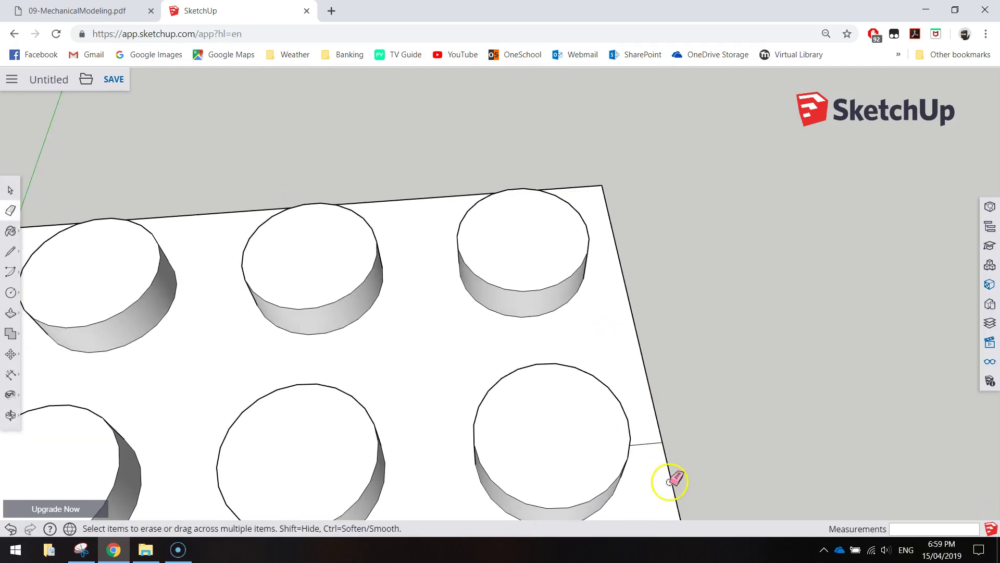
pyautogui.scroll(-2, 664, 472)
pyautogui.moveTo(636, 477)
pyautogui.mouseDown(button='middle')
pyautogui.moveTo(628, 451)
pyautogui.moveTo(637, 372)
pyautogui.mouseUp(button='middle')
pyautogui.moveTo(583, 418); pyautogui.dragTo(663, 380)
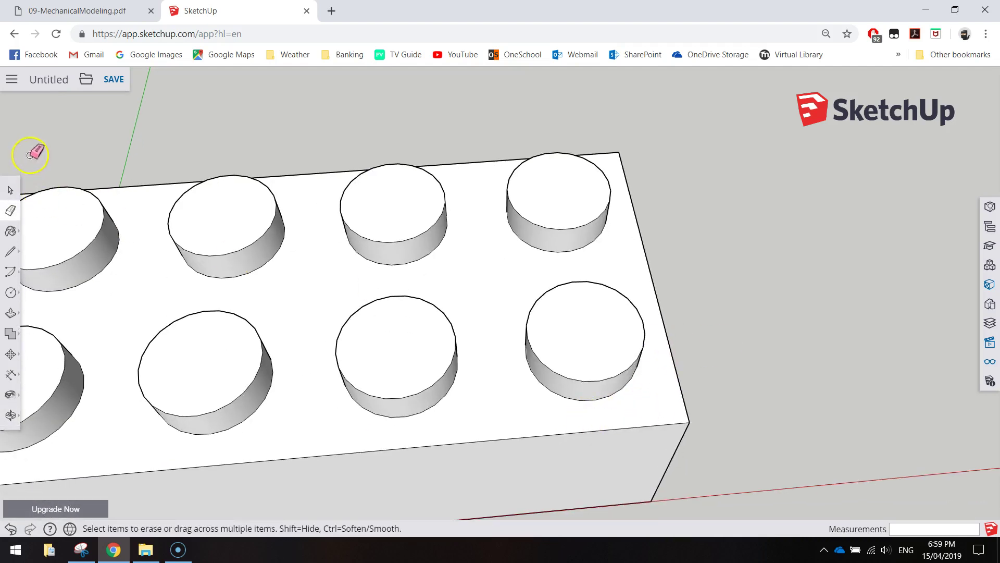
# Examine the brick with its eight studs from several sides, including from below
pyautogui.click(11, 190)
pyautogui.scroll(-1, 318, 281)
pyautogui.scroll(-3, 318, 280)
pyautogui.moveTo(424, 308); pyautogui.dragTo(78, 333, button='middle')
pyautogui.moveTo(380, 297); pyautogui.dragTo(996, 241, button='middle')
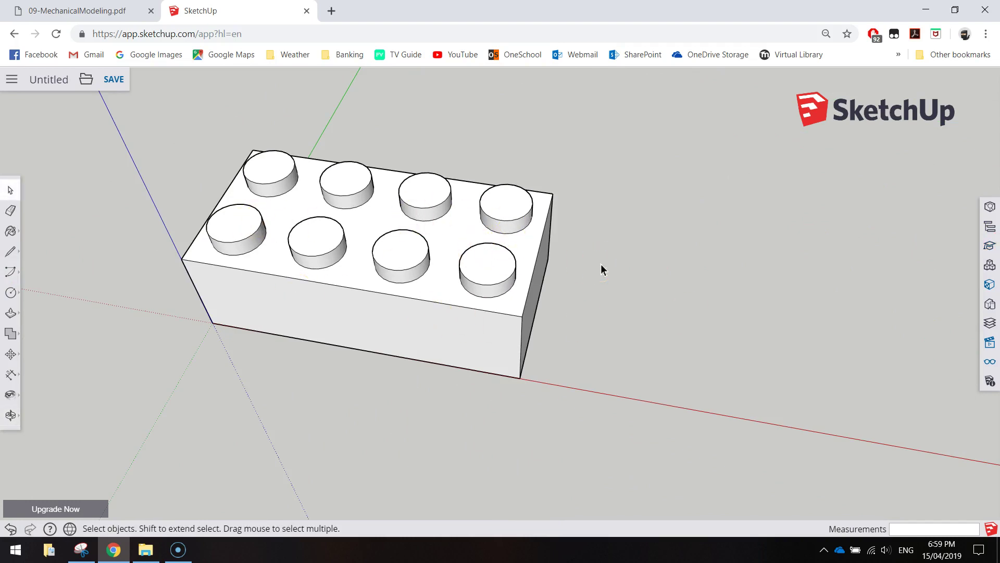
pyautogui.middleClick(485, 289)
pyautogui.middleClick(365, 314)
pyautogui.moveTo(333, 348); pyautogui.dragTo(445, 349, button='middle')
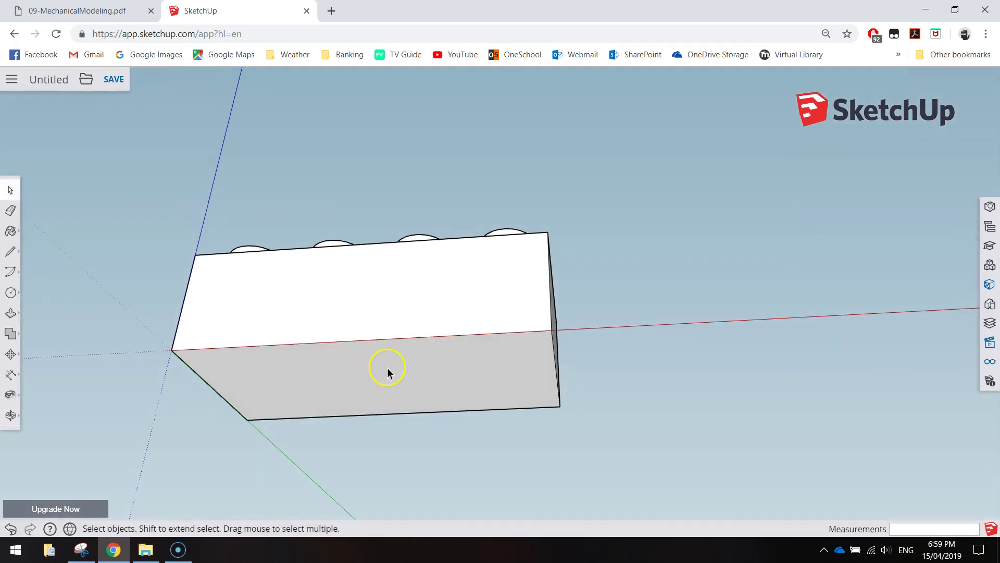
# Draw a line across the width of the underside, 14.9 mm in from the origin-side short edge
pyautogui.moveTo(345, 305); pyautogui.dragTo(405, 149, button='middle')
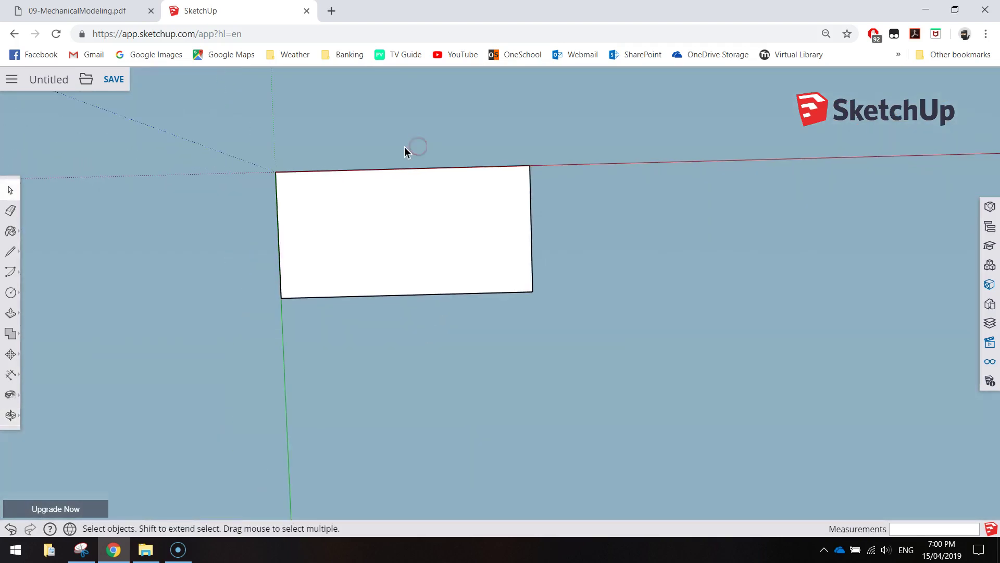
pyautogui.scroll(5, 404, 146)
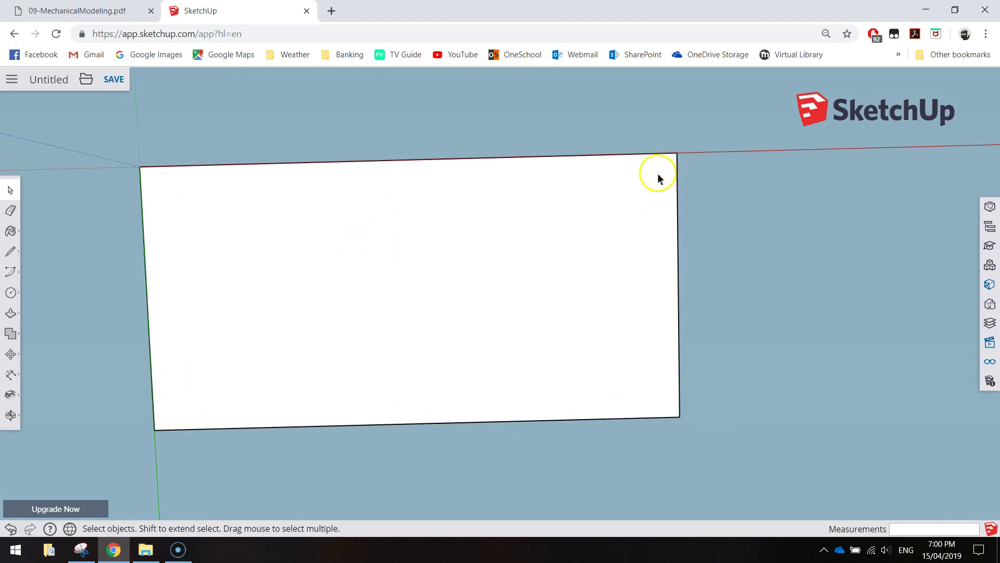
pyautogui.click(13, 254)
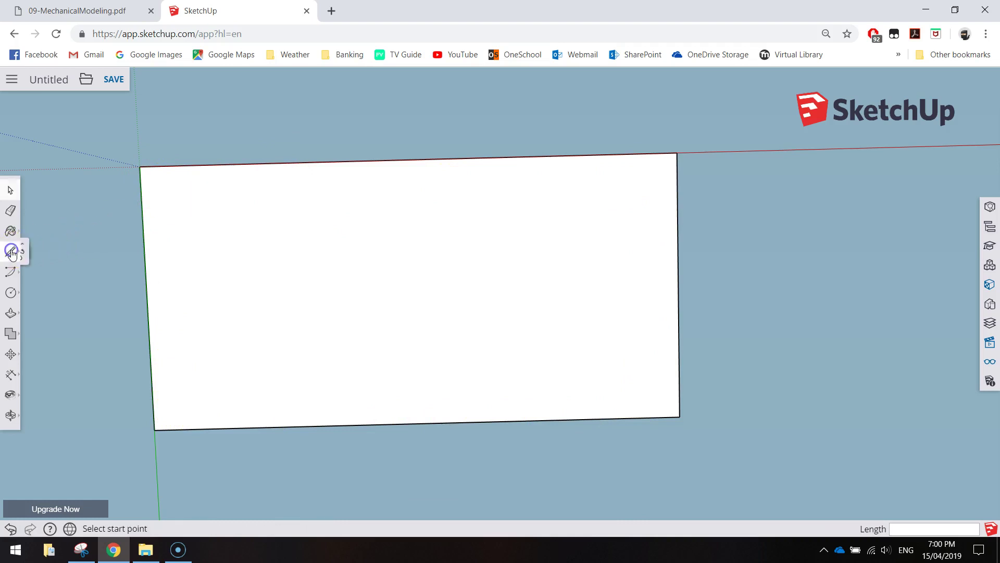
pyautogui.click(42, 239)
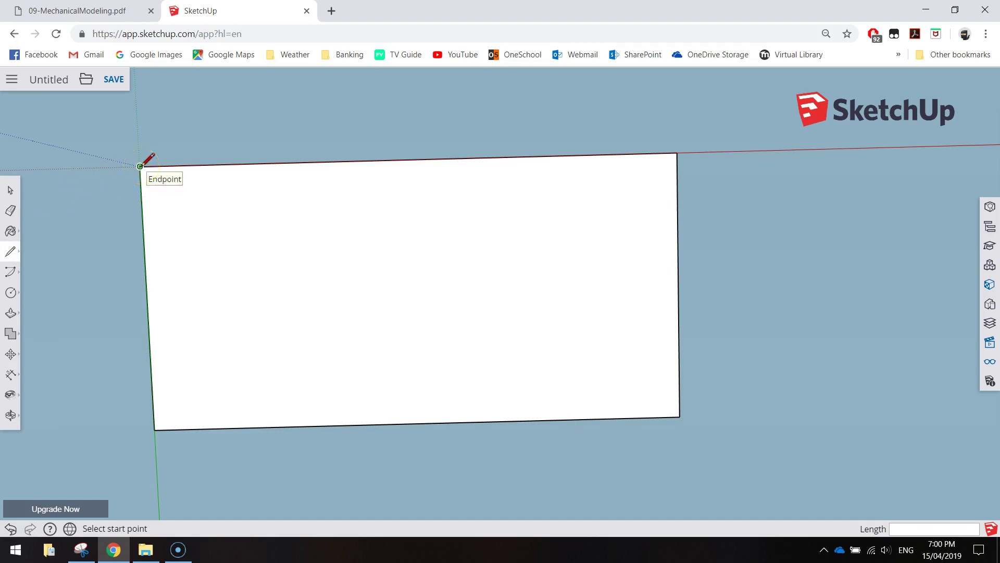
pyautogui.moveTo(140, 166); pyautogui.dragTo(169, 166)
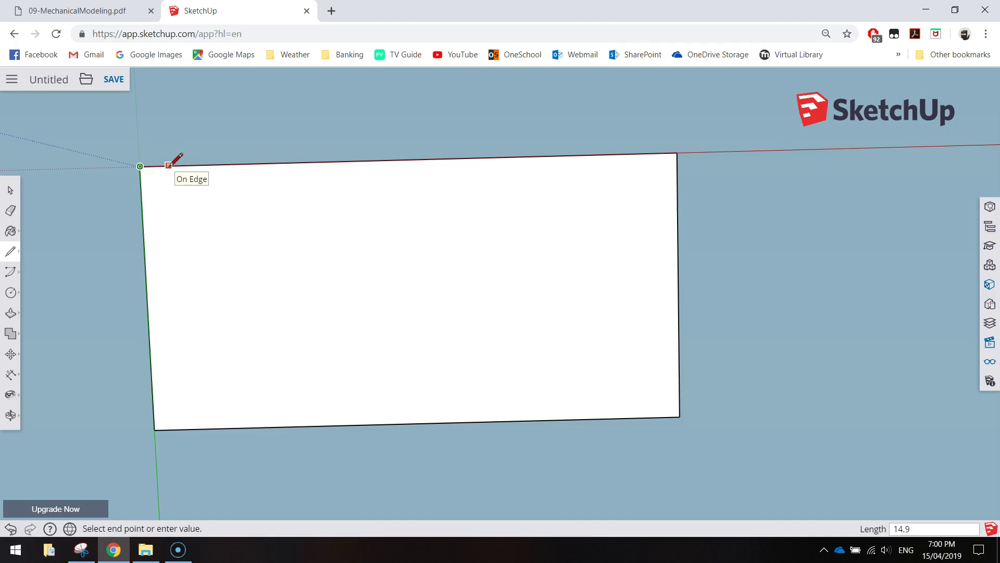
pyautogui.click(169, 165)
pyautogui.moveTo(165, 165); pyautogui.dragTo(178, 429)
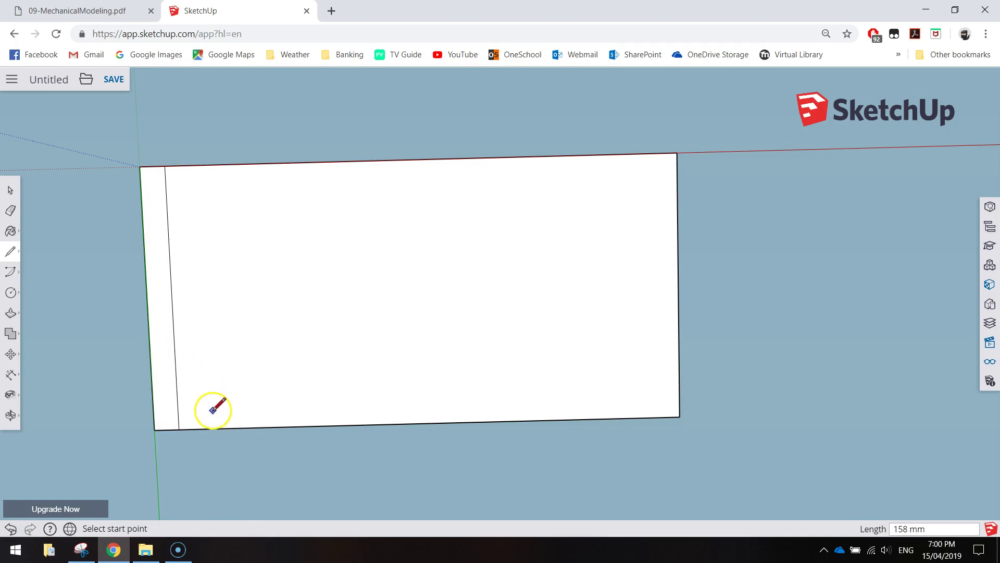
# Draw a lengthwise line across the underside, parallel to the red axis and 14.9 mm in from the origin-side long edge
pyautogui.click(139, 166)
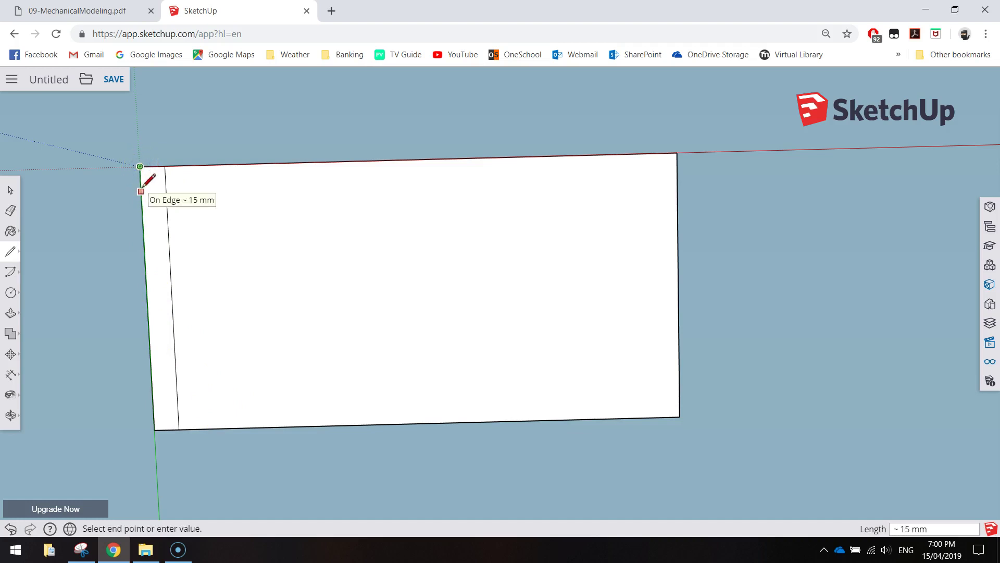
pyautogui.click(141, 188)
pyautogui.click(141, 190)
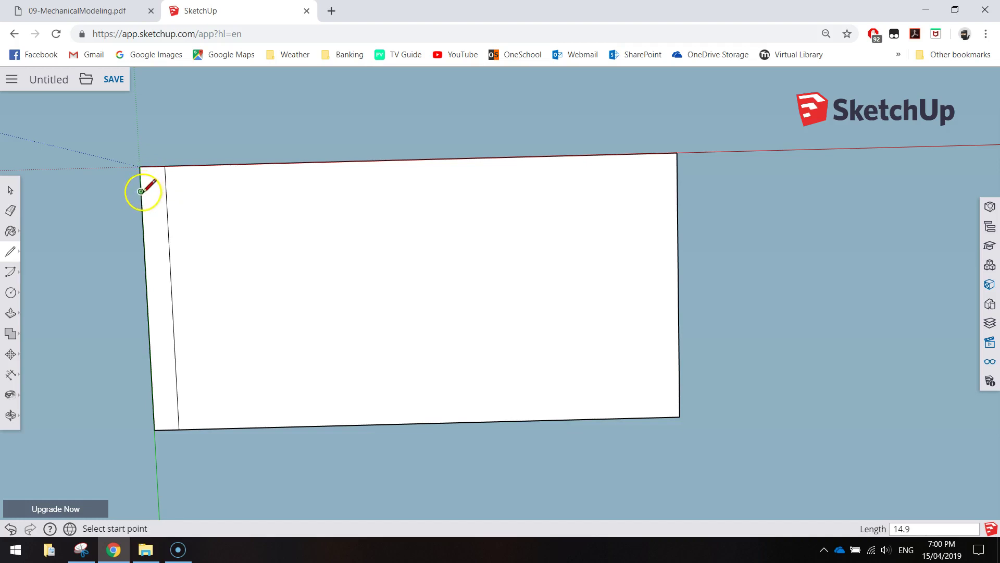
pyautogui.click(141, 191)
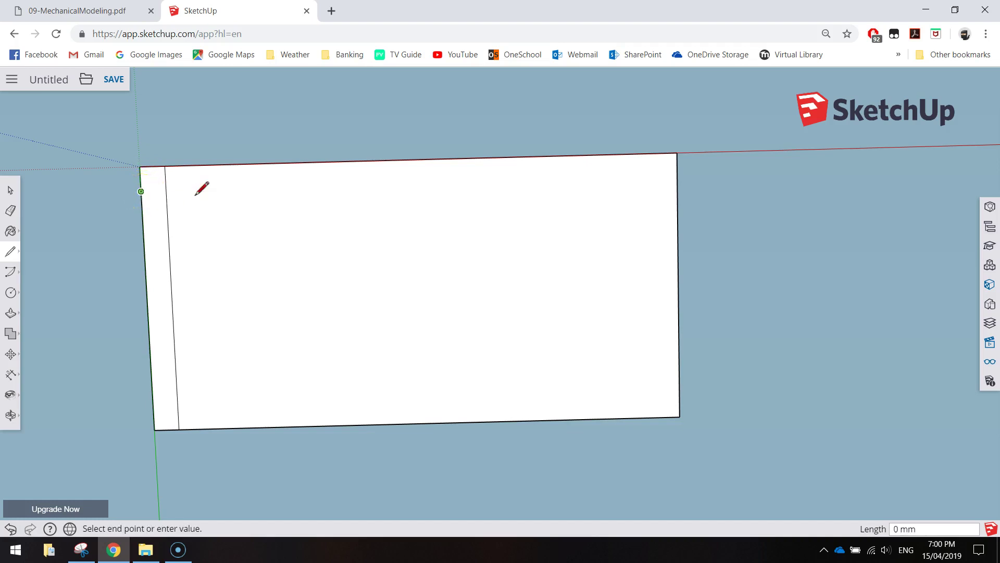
pyautogui.click(677, 179)
# Draw a line across the width of the underside, 14.9 mm in from the far short edge
pyautogui.click(678, 152)
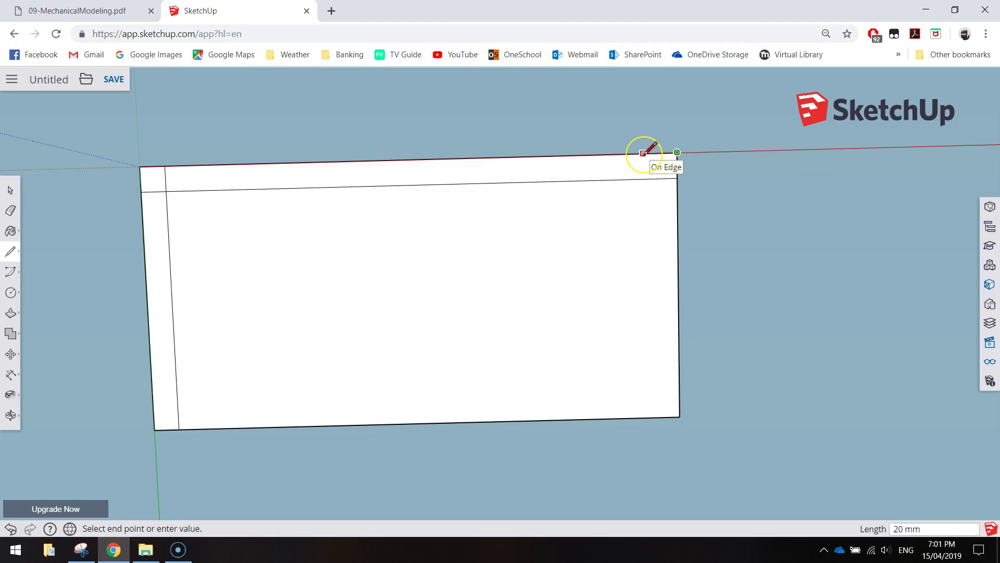
pyautogui.press('Escape')
pyautogui.click(638, 153)
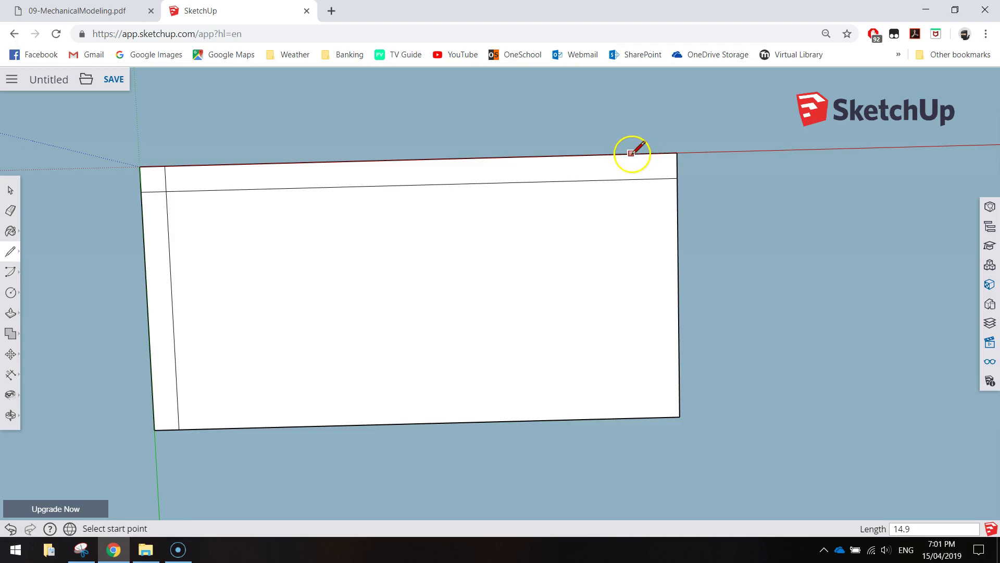
pyautogui.click(652, 152)
pyautogui.click(654, 417)
# Draw a lengthwise line across the underside, 14.9 mm in from the long edge opposite the red axis
pyautogui.click(679, 417)
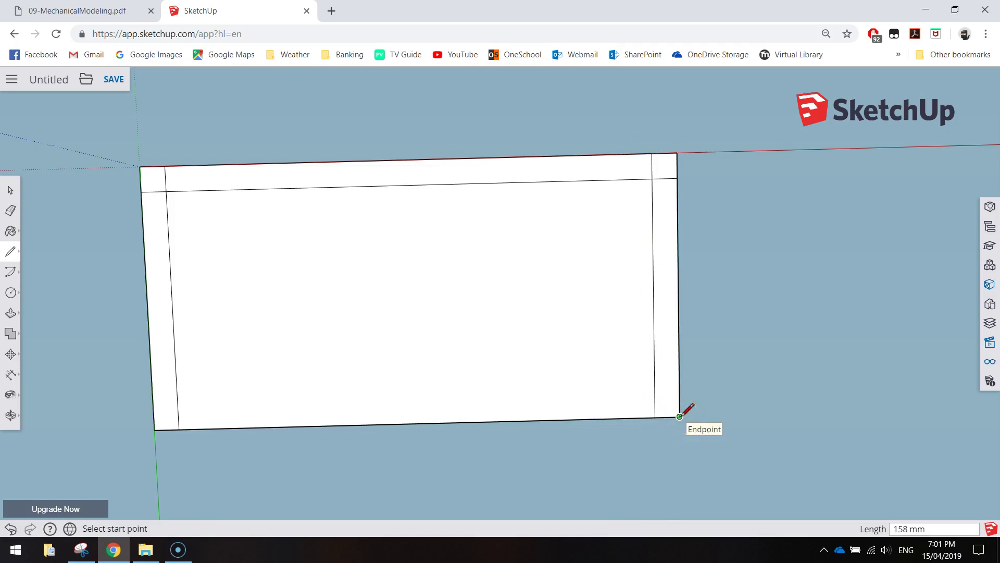
pyautogui.click(680, 416)
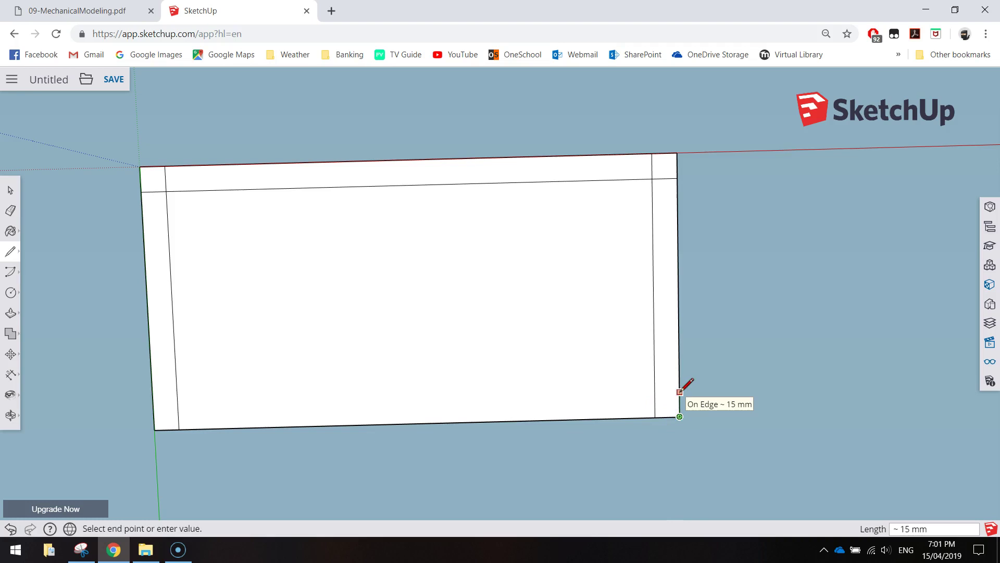
pyautogui.click(680, 392)
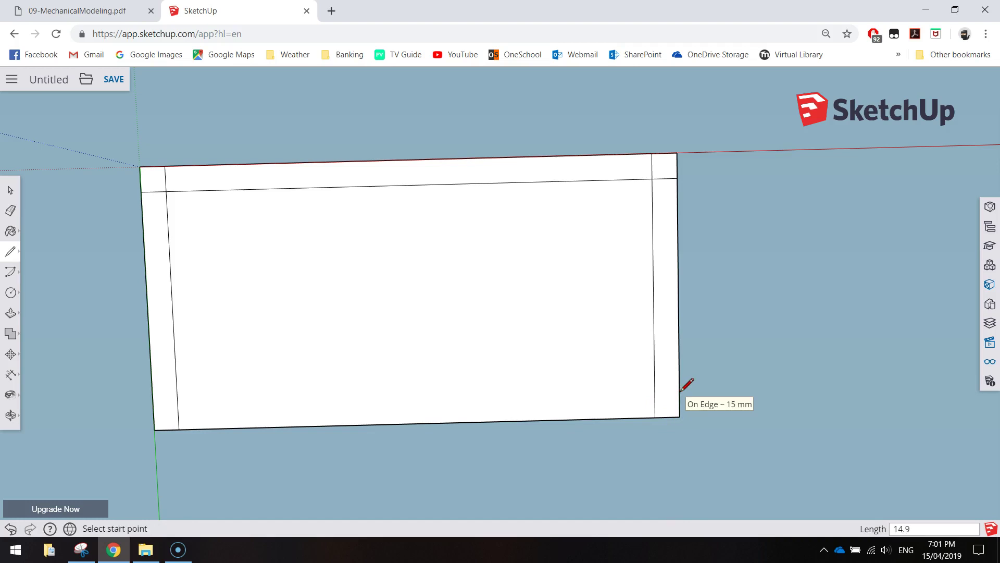
pyautogui.click(680, 391)
pyautogui.moveTo(680, 391)
pyautogui.mouseDown()
pyautogui.moveTo(487, 408)
pyautogui.moveTo(154, 405)
pyautogui.mouseUp()
pyautogui.click(153, 405)
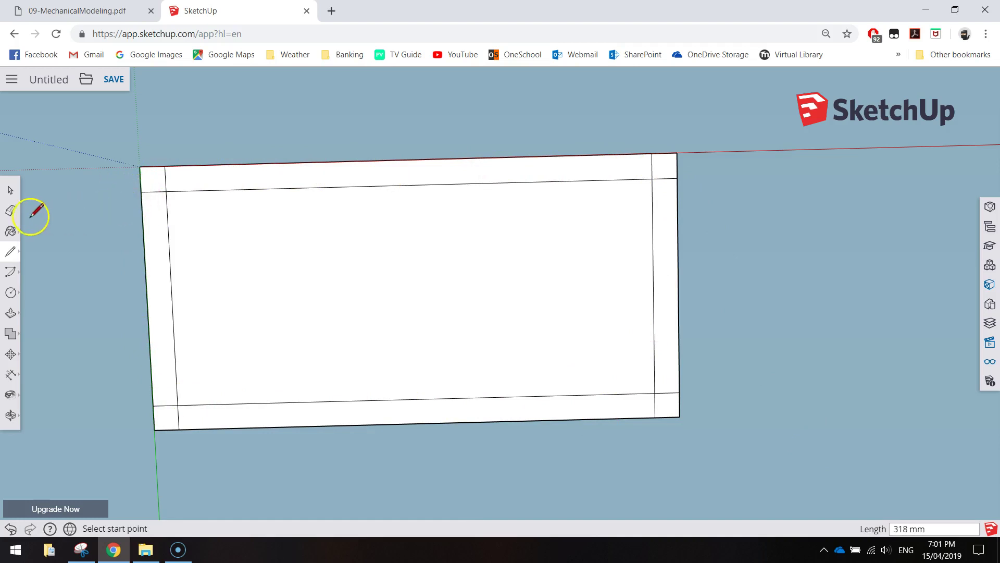
# Erase the line ends crossing the border at the underside's four corners, leaving a single inner rectangle
pyautogui.click(11, 210)
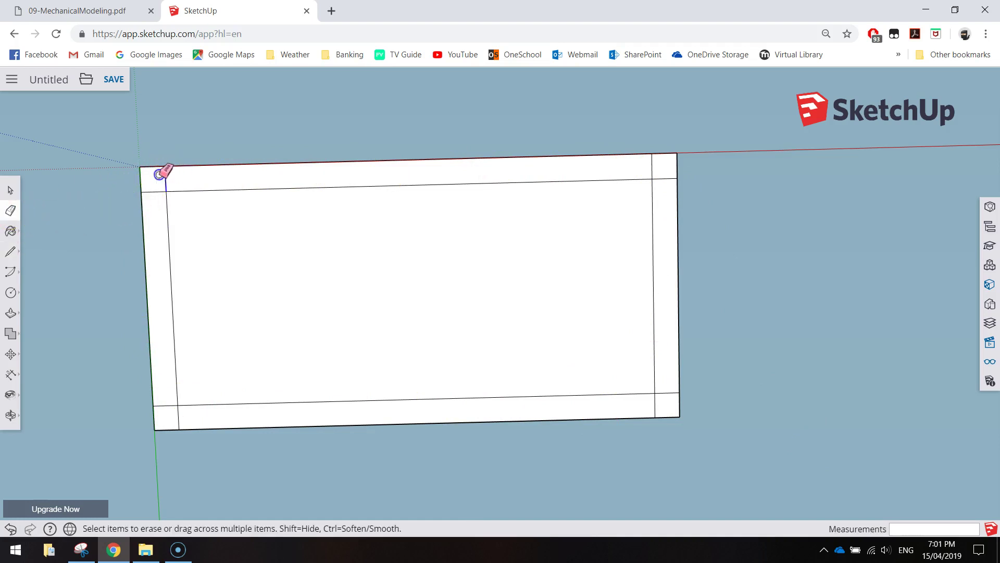
pyautogui.moveTo(152, 200); pyautogui.dragTo(161, 280)
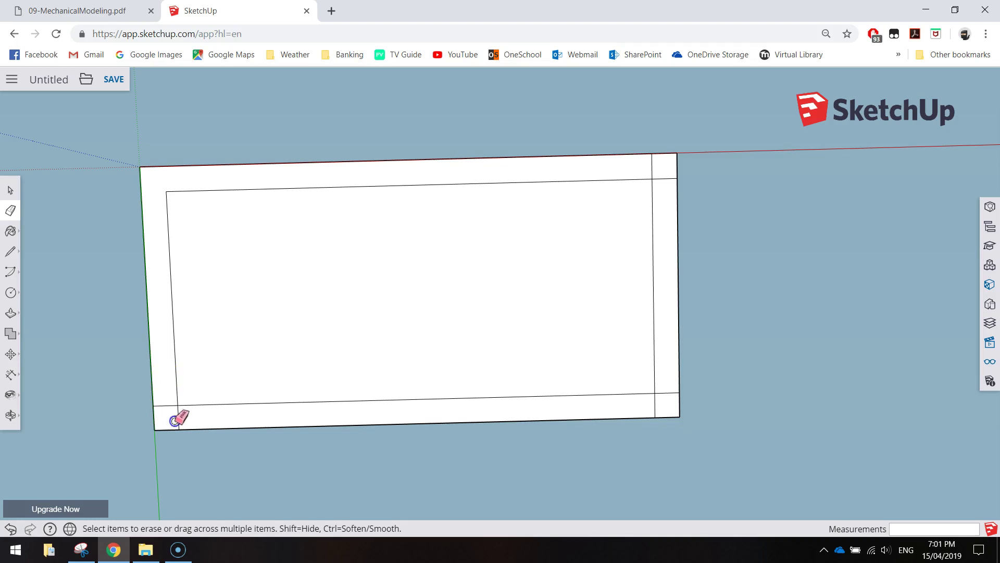
pyautogui.moveTo(190, 418)
pyautogui.mouseDown()
pyautogui.moveTo(167, 407)
pyautogui.moveTo(201, 414)
pyautogui.mouseUp()
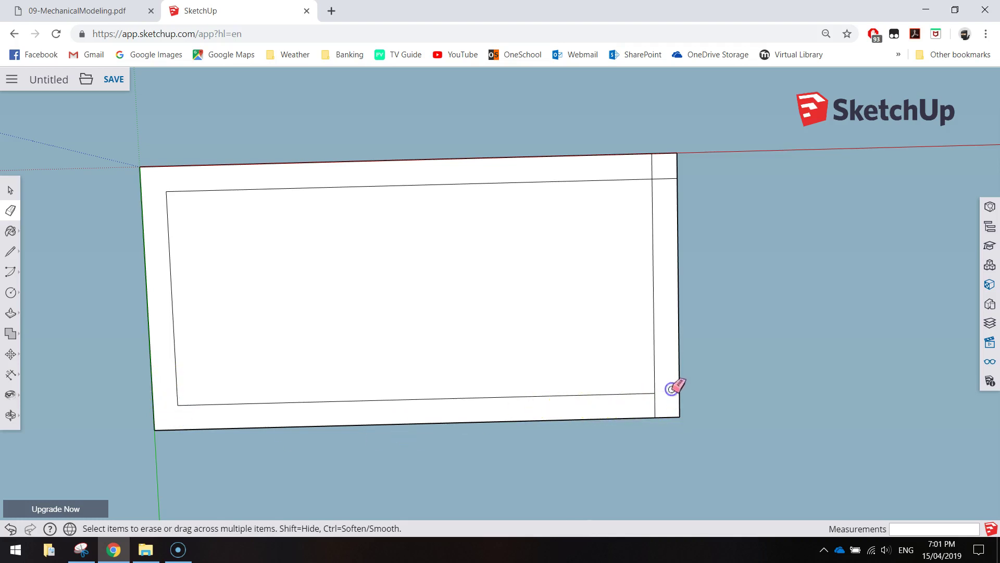
pyautogui.moveTo(660, 404); pyautogui.dragTo(679, 384)
pyautogui.moveTo(667, 163)
pyautogui.mouseDown()
pyautogui.moveTo(656, 158)
pyautogui.moveTo(739, 199)
pyautogui.mouseUp()
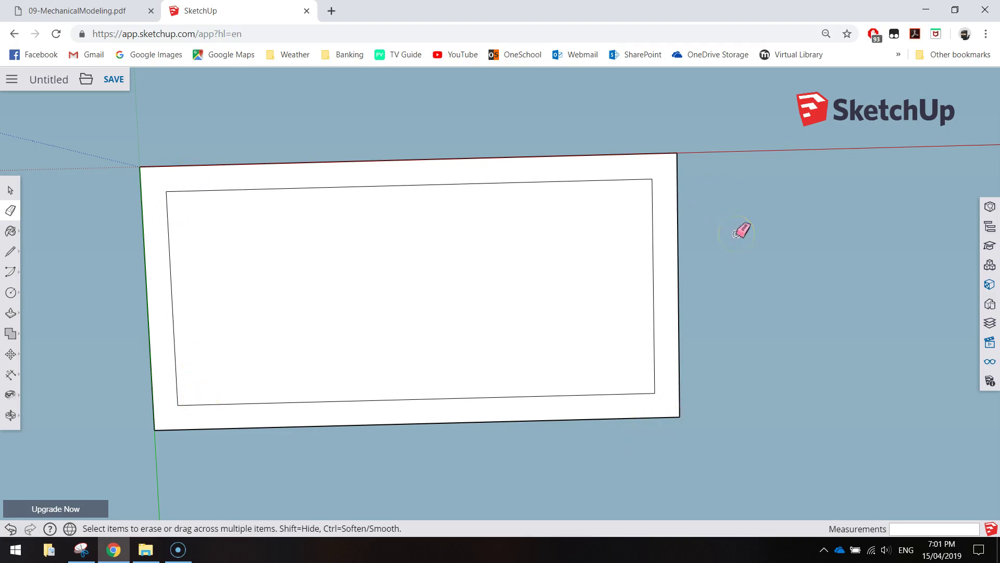
pyautogui.moveTo(615, 245)
pyautogui.mouseDown()
pyautogui.moveTo(313, 262)
pyautogui.moveTo(250, 309)
pyautogui.moveTo(454, 300)
pyautogui.moveTo(562, 275)
pyautogui.moveTo(537, 279)
pyautogui.moveTo(563, 306)
pyautogui.mouseUp()
pyautogui.moveTo(568, 303)
pyautogui.mouseDown()
pyautogui.moveTo(554, 282)
pyautogui.moveTo(393, 266)
pyautogui.moveTo(152, 277)
pyautogui.mouseUp()
pyautogui.click(9, 293)
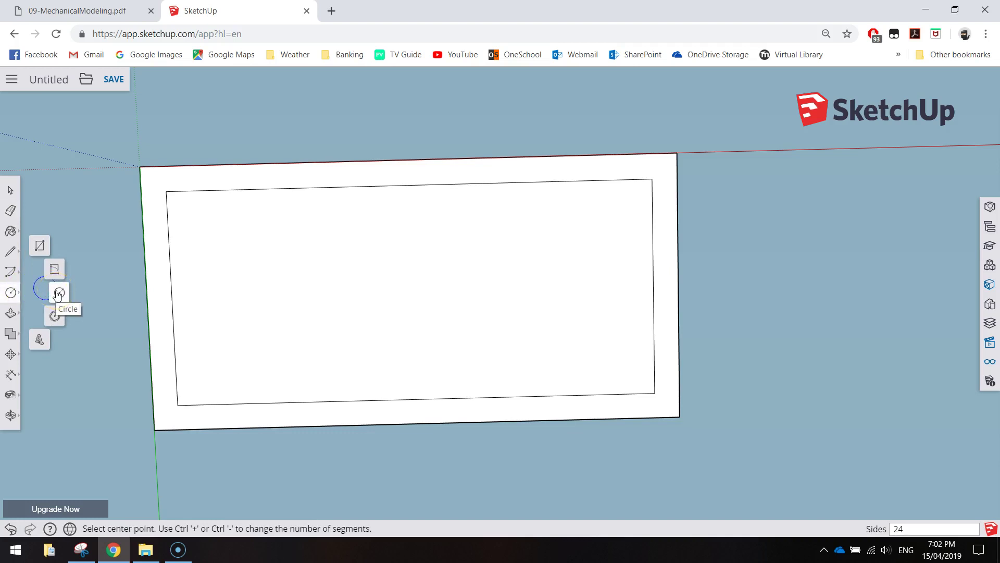
pyautogui.click(7, 198)
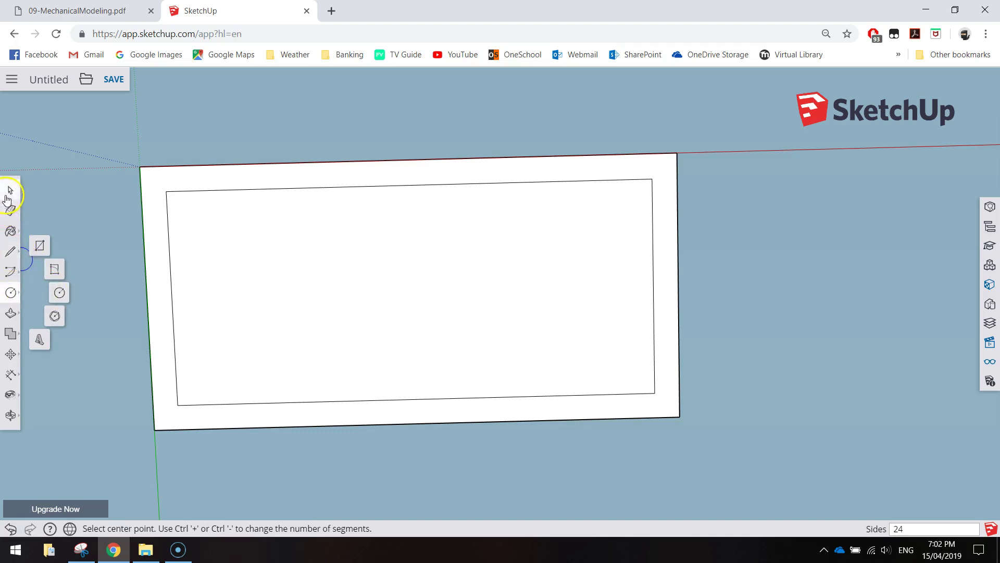
# Draw a lengthwise centre line on the underside between the midpoints of the two short outer edges
pyautogui.click(9, 255)
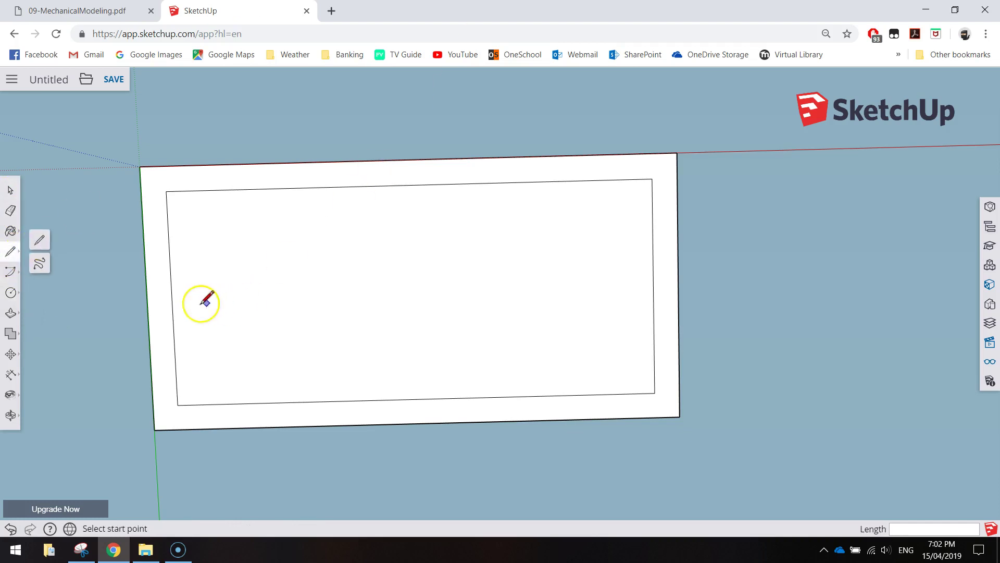
pyautogui.click(42, 242)
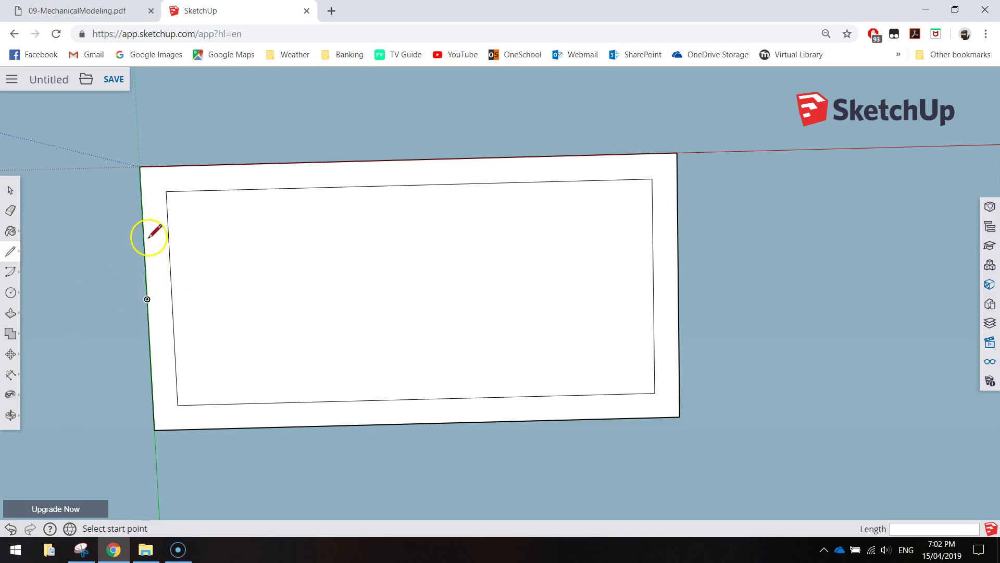
pyautogui.click(147, 299)
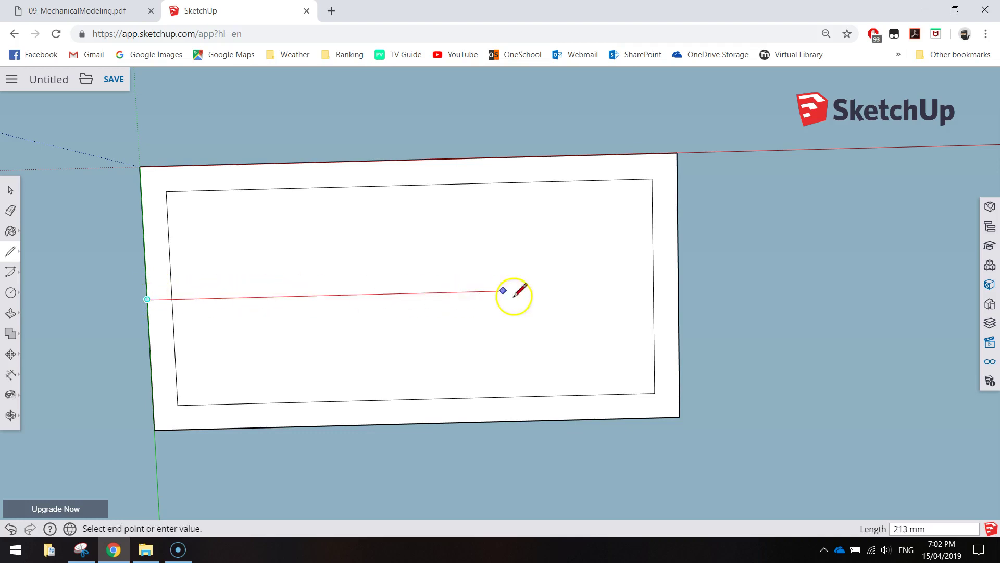
pyautogui.click(679, 286)
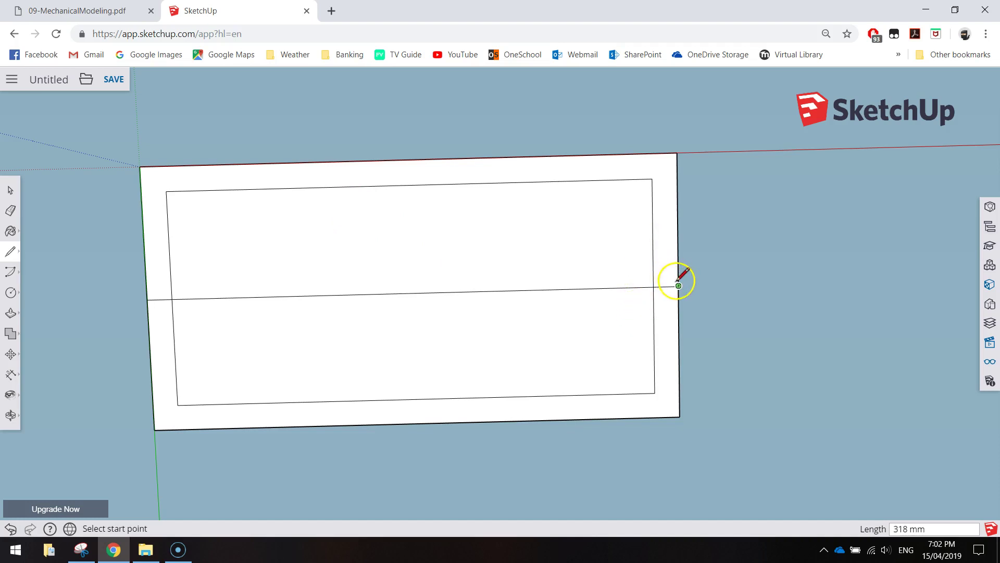
# Draw a line across the width of the underside, 79 mm in from the far short edge
pyautogui.click(677, 152)
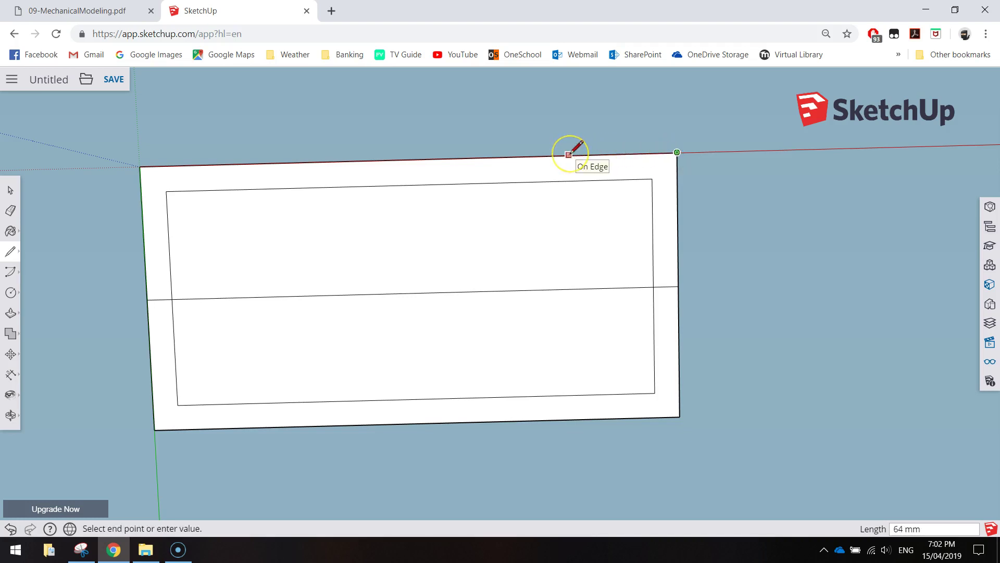
pyautogui.press('Escape')
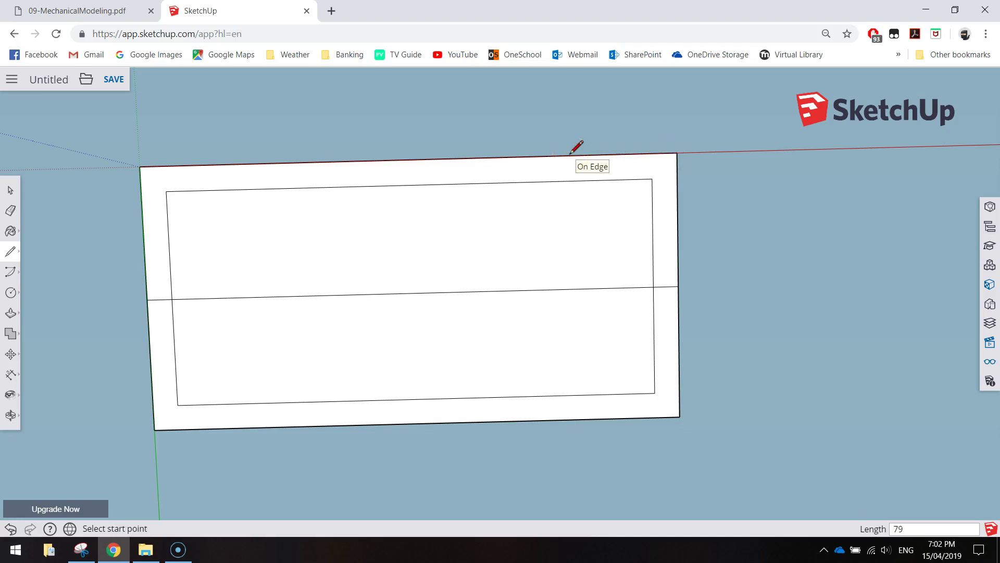
pyautogui.click(543, 155)
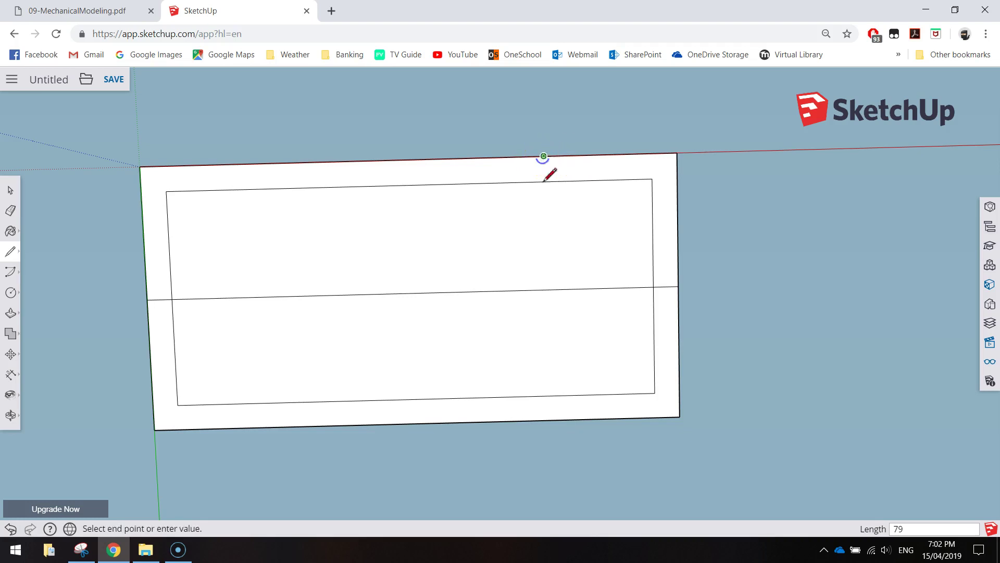
pyautogui.click(550, 420)
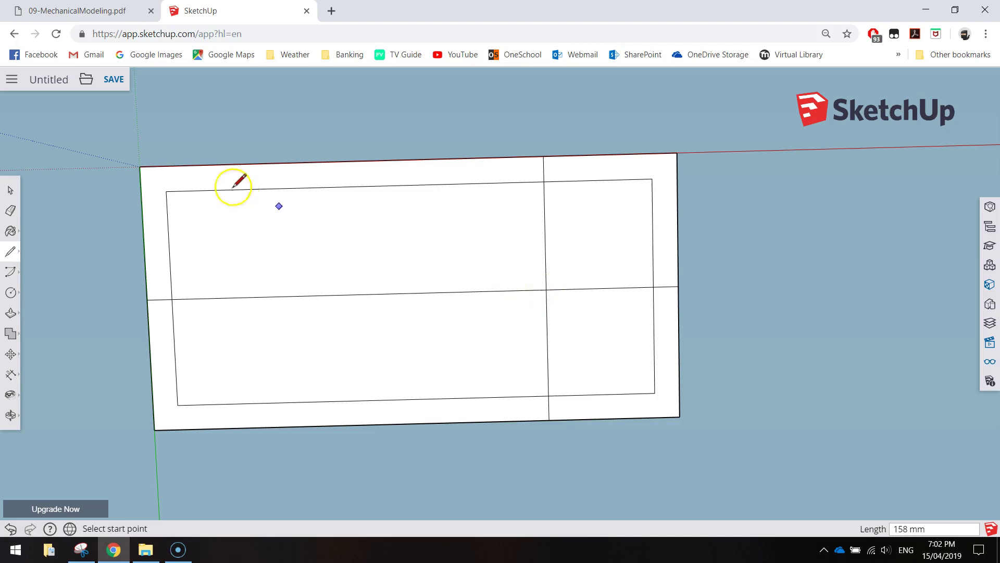
# Draw a line across the width of the underside, 79 mm in from the short edge at the origin
pyautogui.click(140, 166)
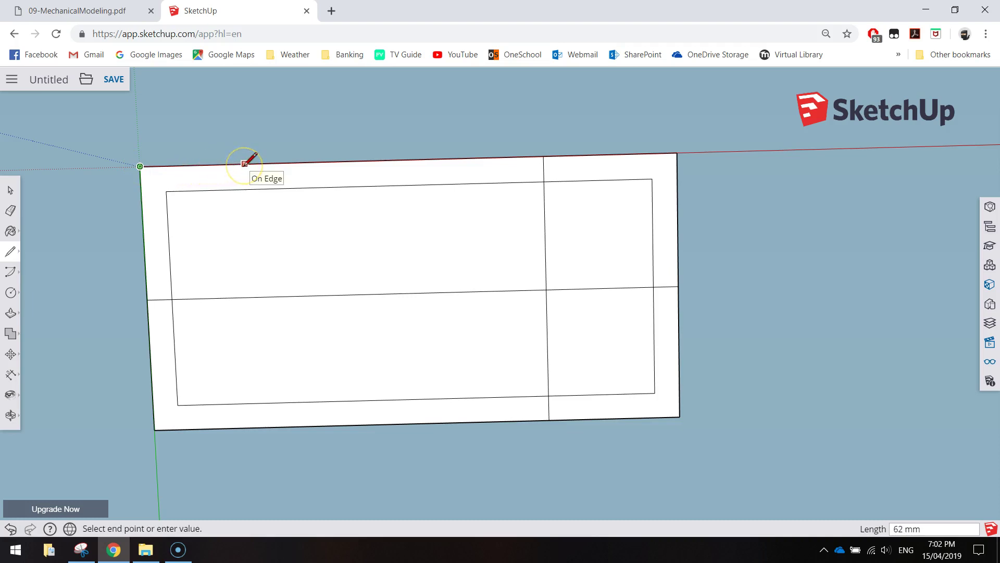
pyautogui.press('Escape')
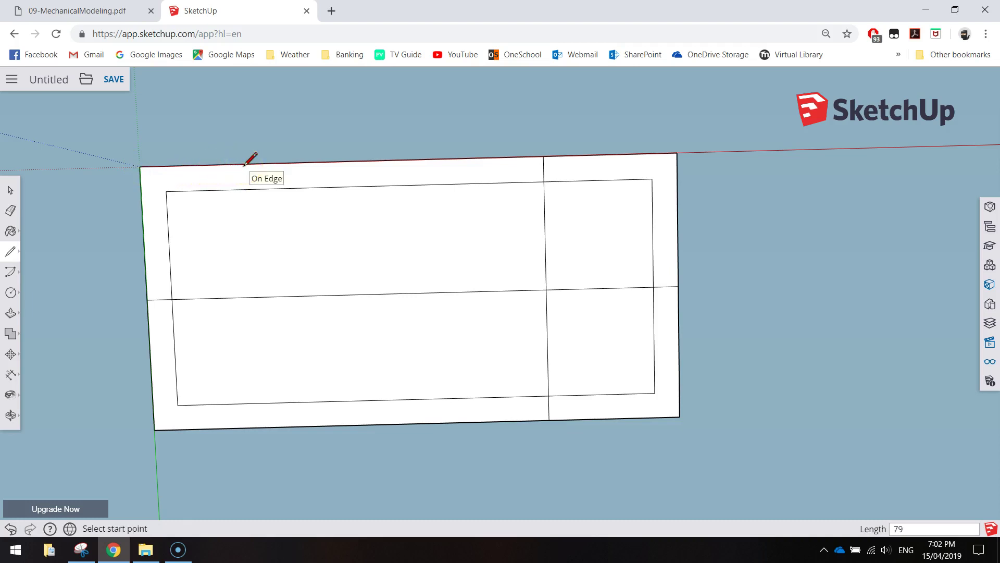
pyautogui.click(273, 162)
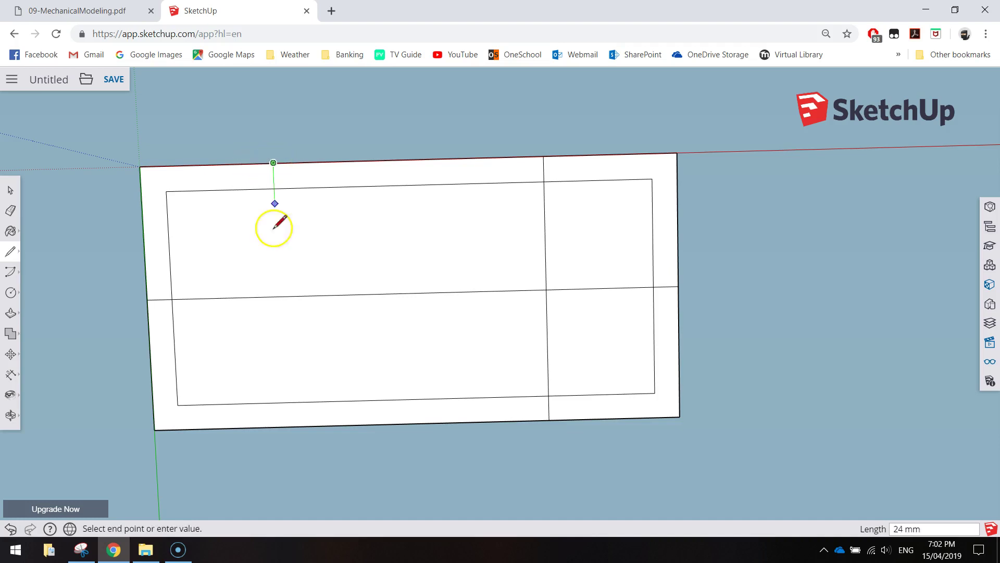
pyautogui.click(284, 426)
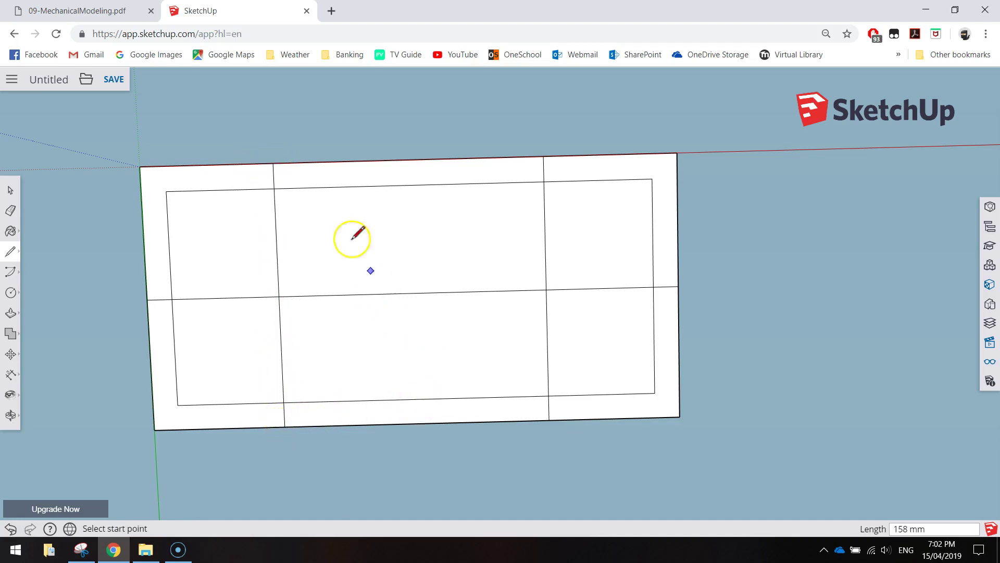
# Draw a middle line across the underside's width, 80 mm along the red-axis edge from the cross line nearest the origin
pyautogui.click(273, 162)
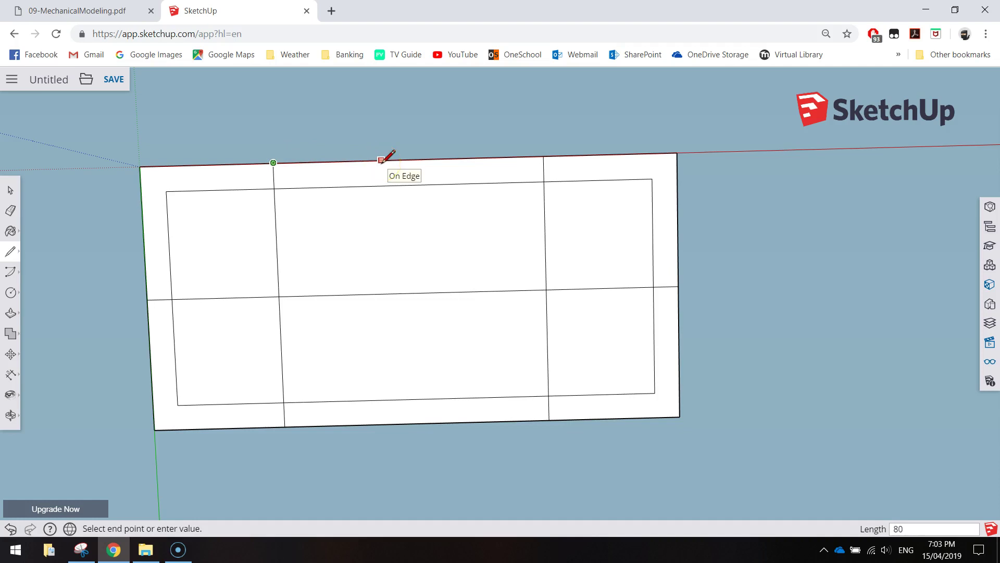
pyautogui.press('Return')
pyautogui.moveTo(404, 159); pyautogui.dragTo(416, 423)
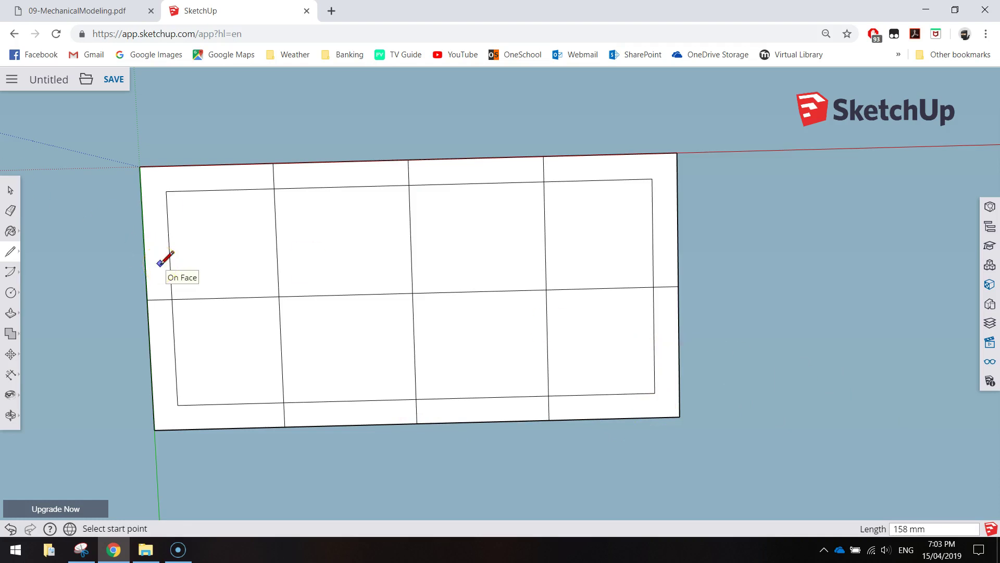
# Draw three circles of 31.55 mm radius centred where the lengthwise centre line meets the three cross lines
pyautogui.click(11, 293)
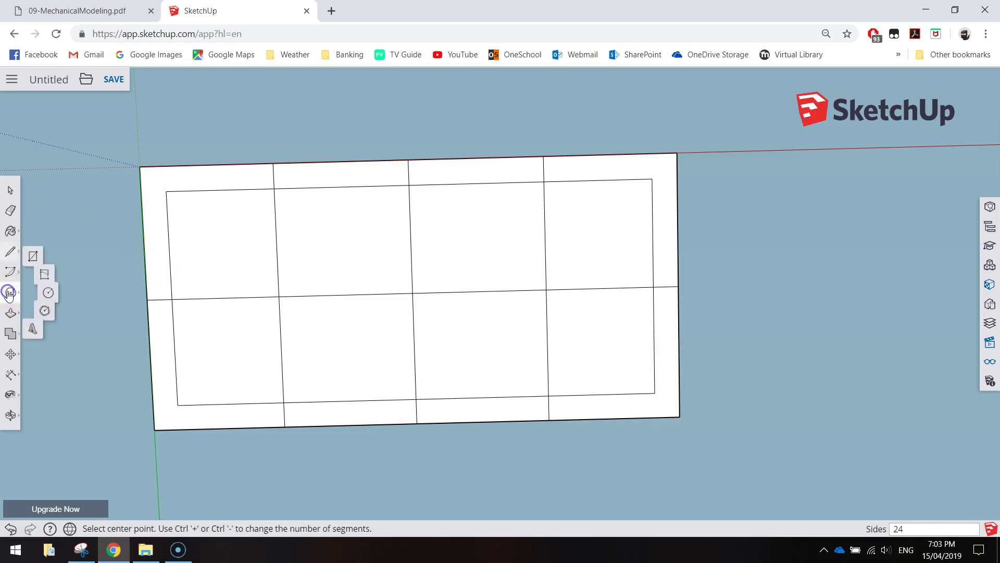
pyautogui.click(60, 292)
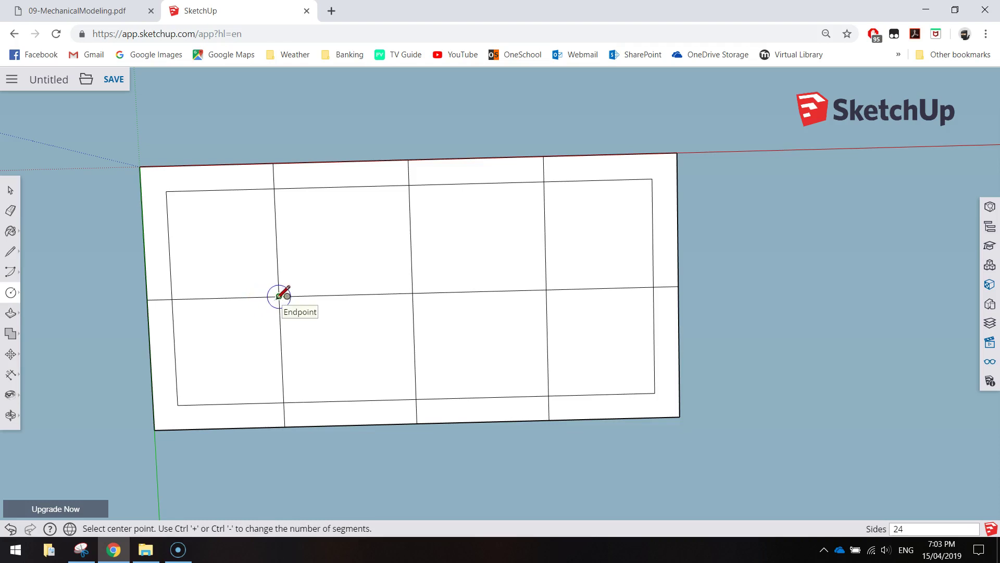
pyautogui.moveTo(279, 296); pyautogui.dragTo(307, 318)
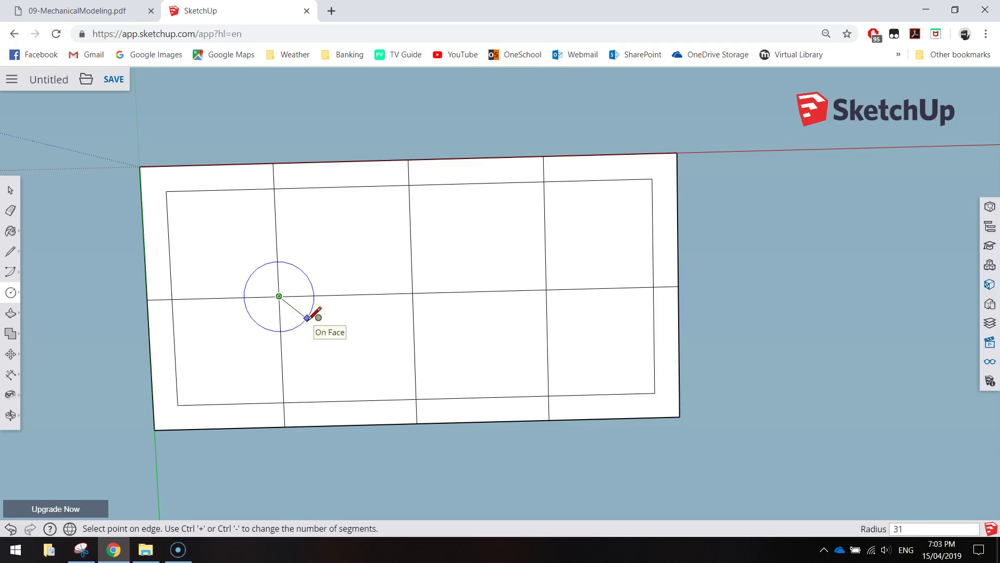
pyautogui.moveTo(307, 317); pyautogui.dragTo(307, 317)
pyautogui.moveTo(412, 292); pyautogui.dragTo(466, 326)
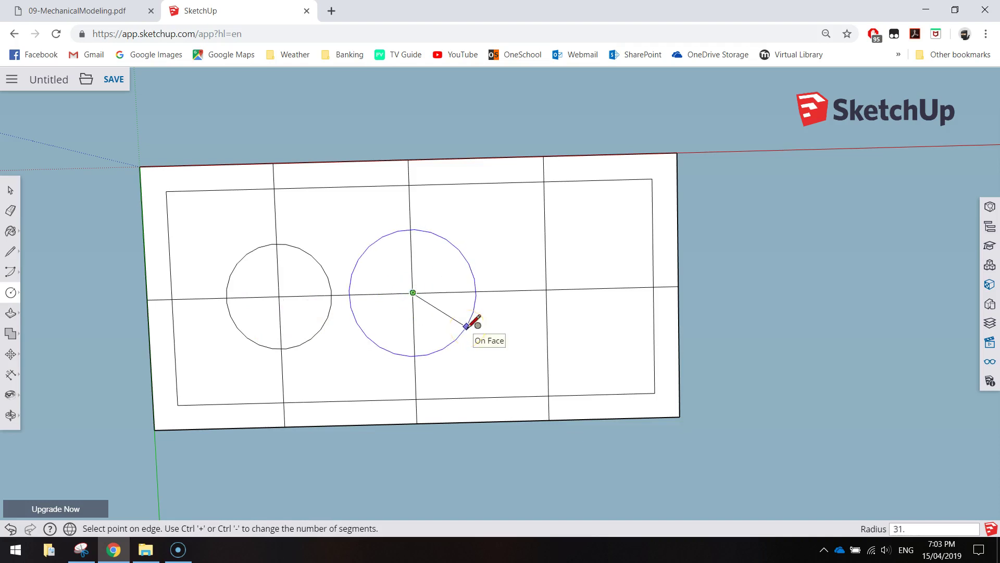
pyautogui.press('Return')
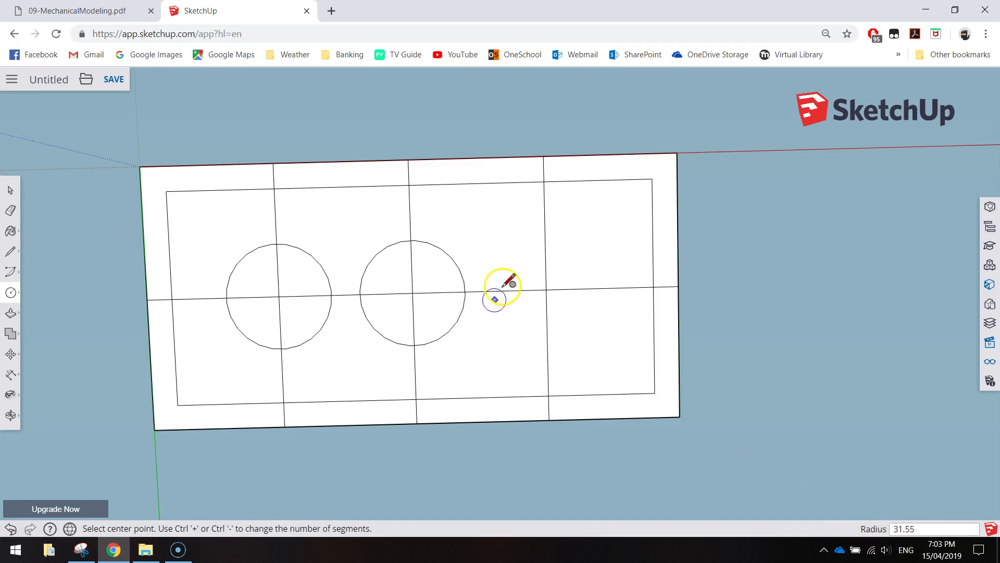
pyautogui.click(546, 289)
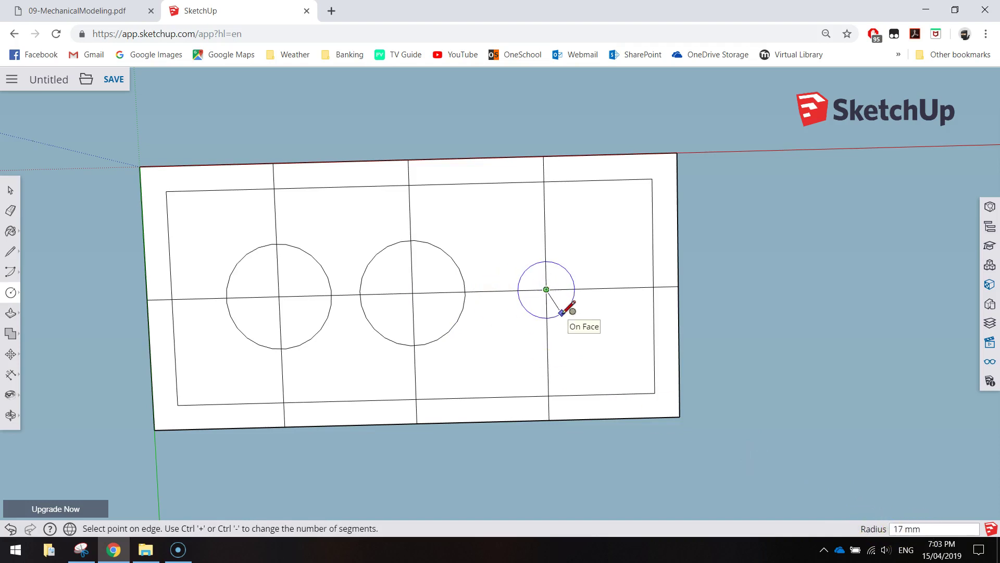
pyautogui.press('Return')
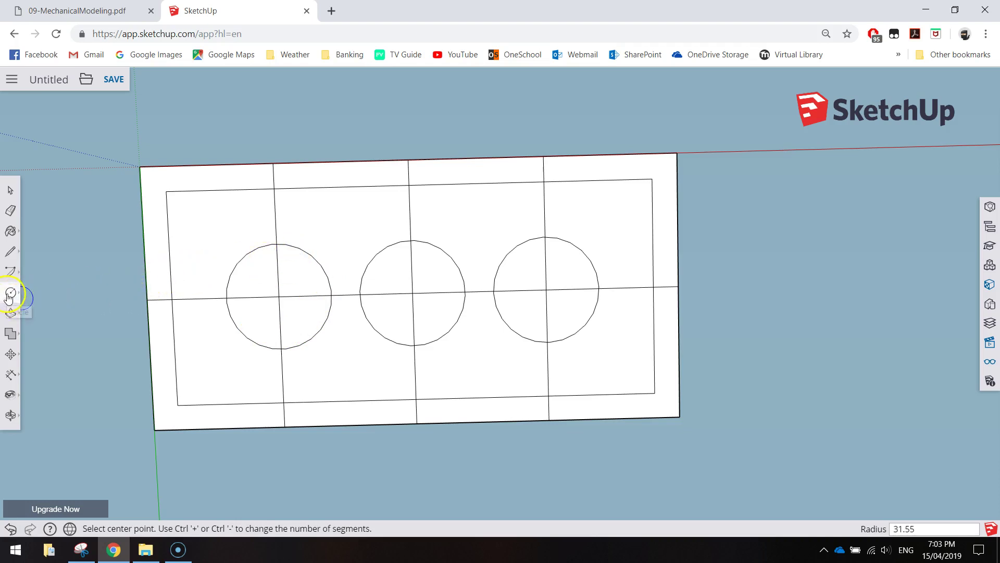
# Erase the centre line and the three cross lines, inside and outside the circles, keeping the inner rectangle and circles
pyautogui.click(10, 312)
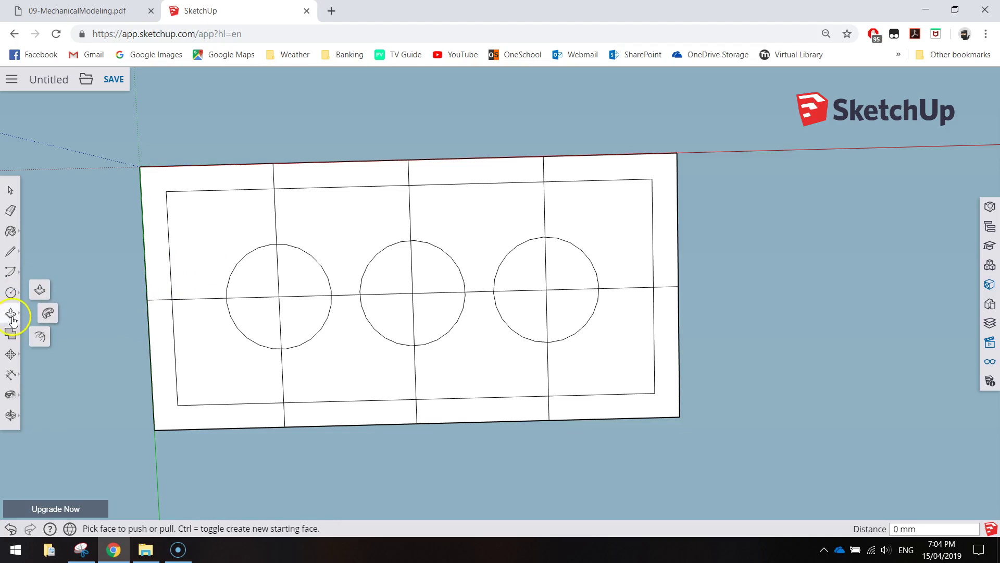
pyautogui.click(40, 338)
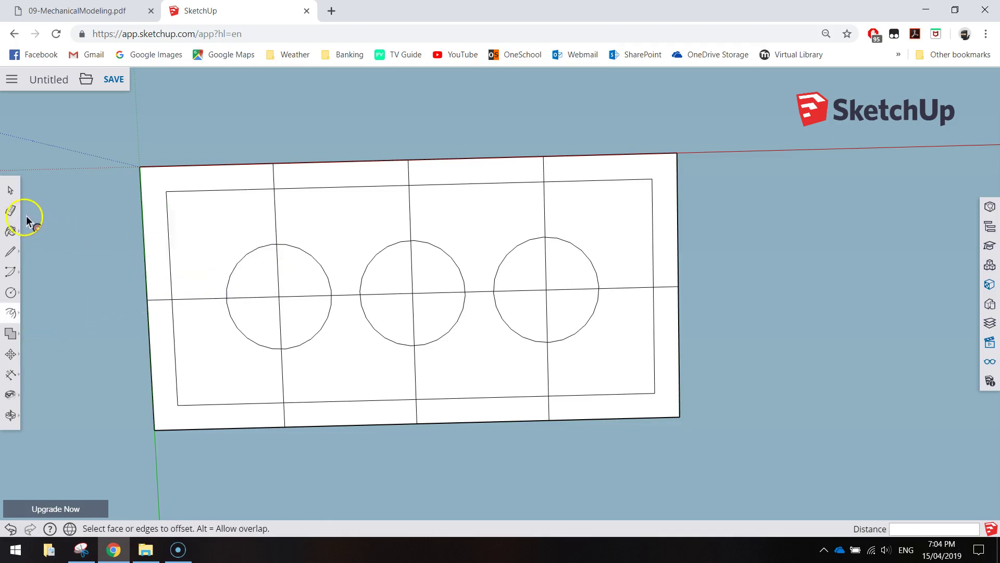
pyautogui.click(12, 211)
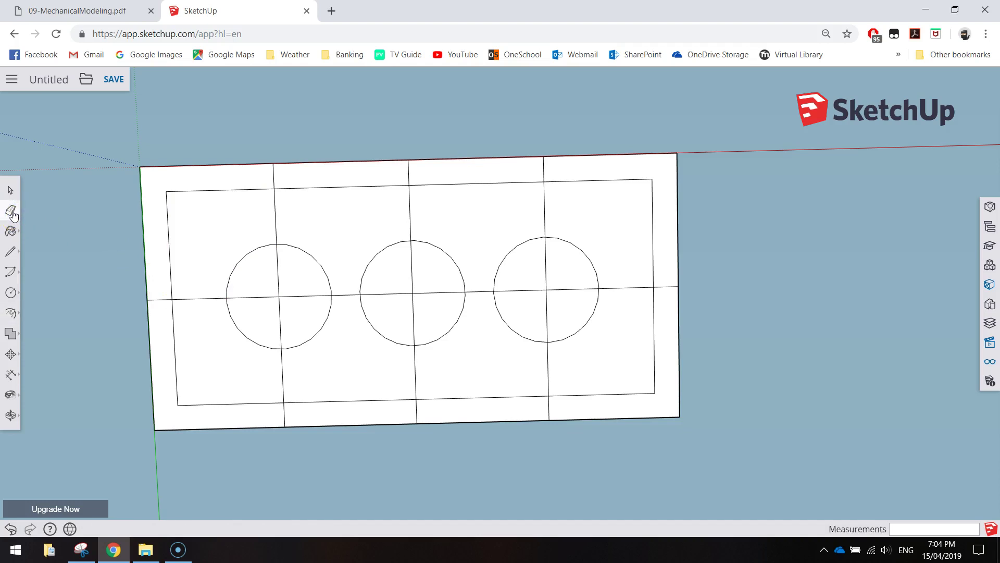
pyautogui.moveTo(283, 263)
pyautogui.mouseDown()
pyautogui.moveTo(261, 300)
pyautogui.moveTo(275, 312)
pyautogui.moveTo(302, 289)
pyautogui.moveTo(427, 272)
pyautogui.moveTo(407, 278)
pyautogui.moveTo(398, 305)
pyautogui.moveTo(428, 296)
pyautogui.mouseUp()
pyautogui.moveTo(558, 264)
pyautogui.mouseDown()
pyautogui.moveTo(527, 286)
pyautogui.moveTo(552, 304)
pyautogui.moveTo(553, 277)
pyautogui.moveTo(547, 311)
pyautogui.mouseUp()
pyautogui.moveTo(598, 286)
pyautogui.mouseDown()
pyautogui.moveTo(632, 286)
pyautogui.moveTo(578, 379)
pyautogui.moveTo(307, 379)
pyautogui.moveTo(230, 367)
pyautogui.moveTo(256, 359)
pyautogui.moveTo(286, 368)
pyautogui.moveTo(223, 334)
pyautogui.moveTo(204, 300)
pyautogui.moveTo(232, 224)
pyautogui.moveTo(512, 204)
pyautogui.moveTo(477, 283)
pyautogui.moveTo(365, 209)
pyautogui.moveTo(348, 297)
pyautogui.moveTo(362, 330)
pyautogui.mouseUp()
pyautogui.moveTo(270, 184); pyautogui.dragTo(285, 172)
pyautogui.moveTo(411, 167)
pyautogui.mouseDown()
pyautogui.moveTo(509, 163)
pyautogui.moveTo(665, 268)
pyautogui.moveTo(666, 292)
pyautogui.moveTo(565, 404)
pyautogui.moveTo(513, 415)
pyautogui.mouseUp()
pyautogui.moveTo(423, 416); pyautogui.dragTo(271, 412)
pyautogui.moveTo(164, 316); pyautogui.dragTo(168, 286)
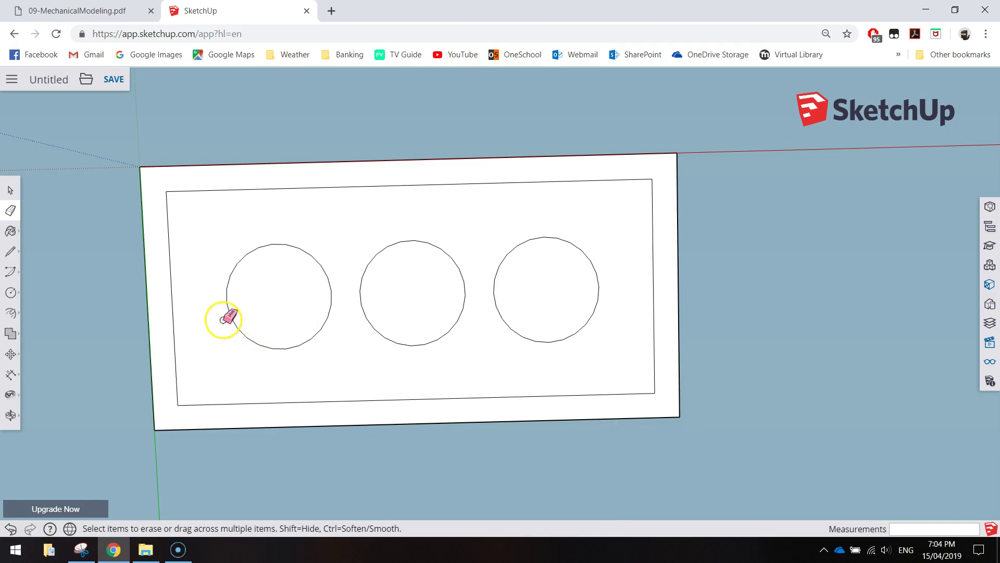
# Offset the circle nearest the origin inward by 5 mm
pyautogui.click(7, 316)
pyautogui.click(41, 336)
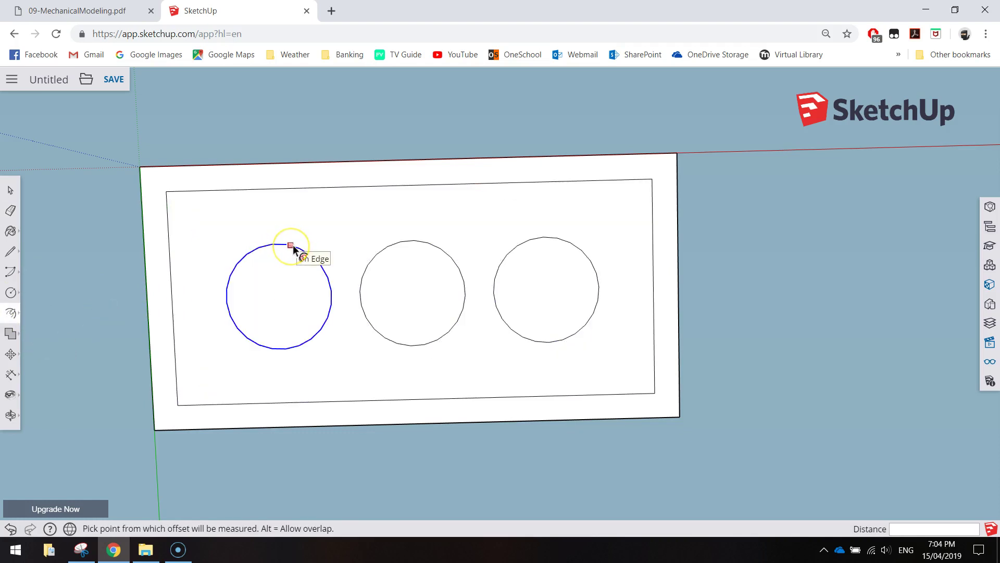
pyautogui.click(257, 245)
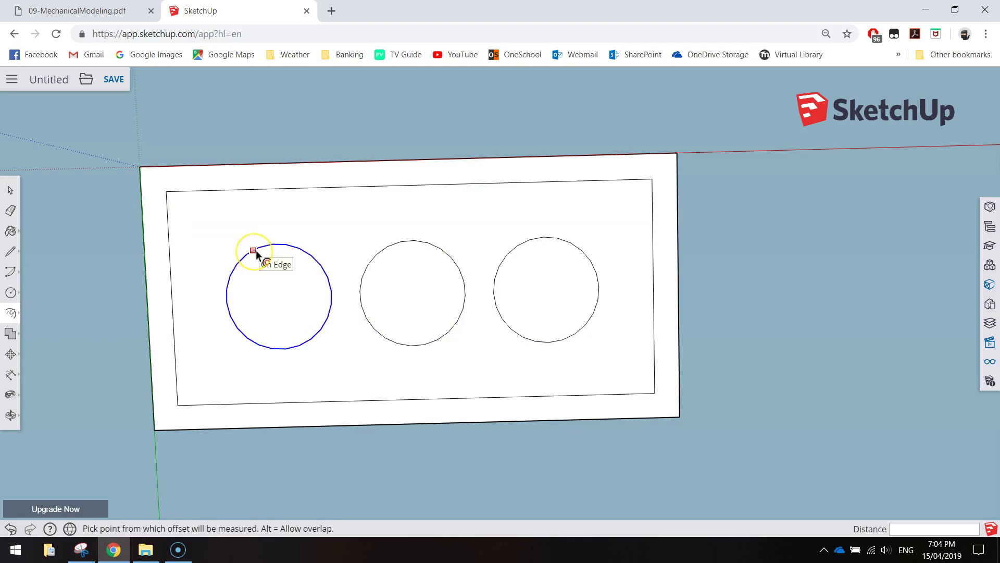
pyautogui.moveTo(255, 252)
pyautogui.mouseDown()
pyautogui.moveTo(268, 272)
pyautogui.moveTo(232, 235)
pyautogui.moveTo(260, 264)
pyautogui.moveTo(233, 237)
pyautogui.moveTo(252, 258)
pyautogui.mouseUp()
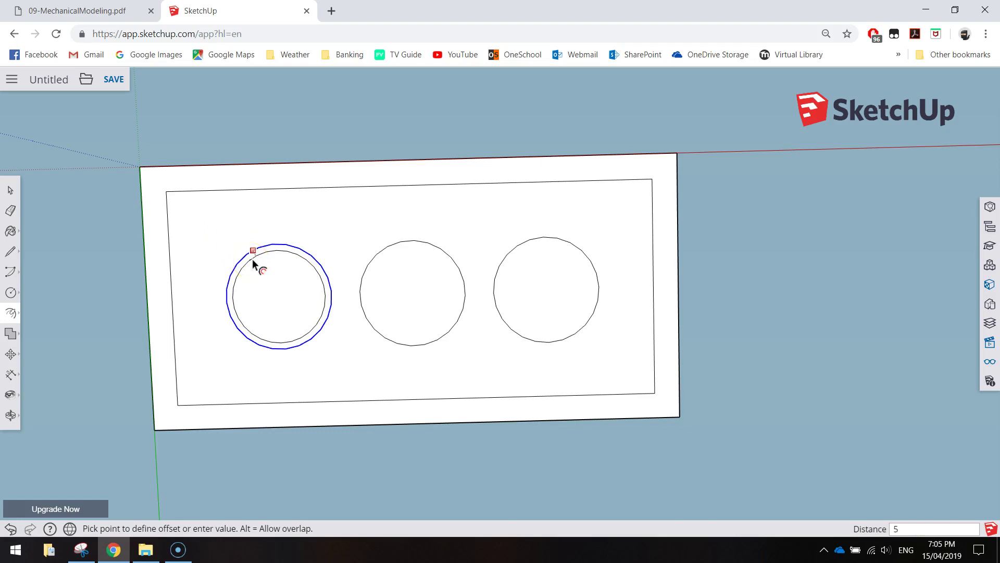
pyautogui.press('Return')
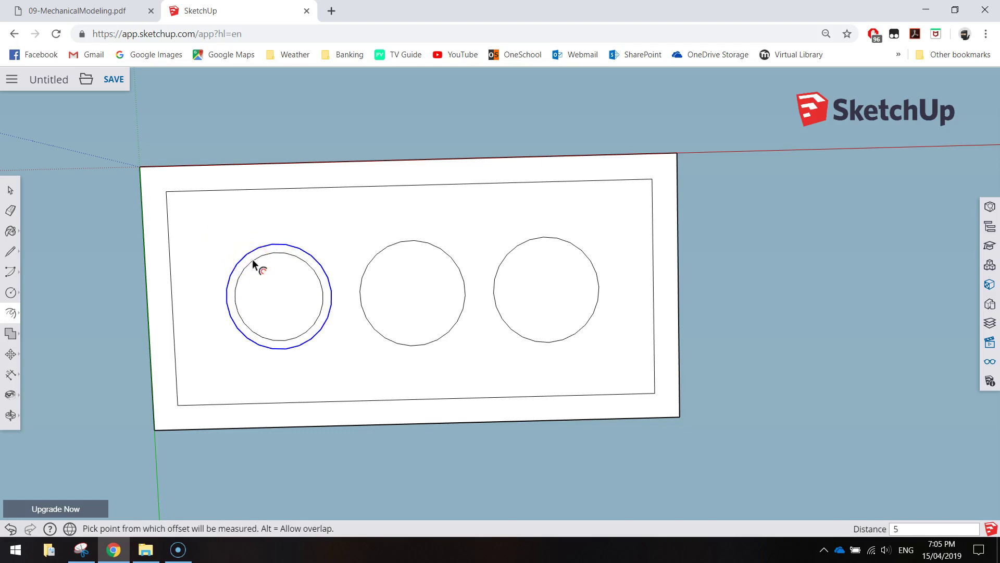
# Offset the middle circle and the circle farthest from the origin inward by 5 mm each
pyautogui.click(380, 252)
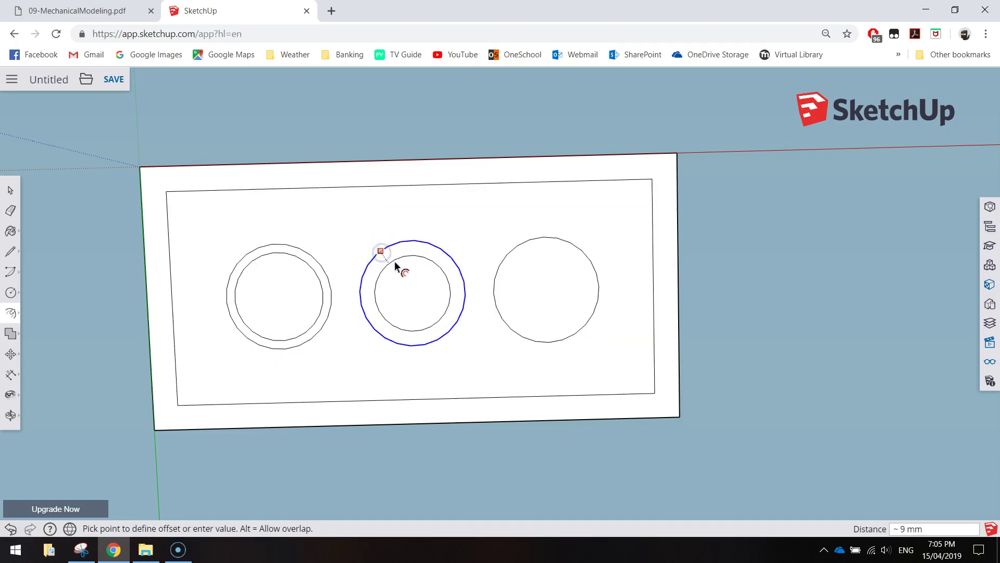
pyautogui.write('5')
pyautogui.press('Return')
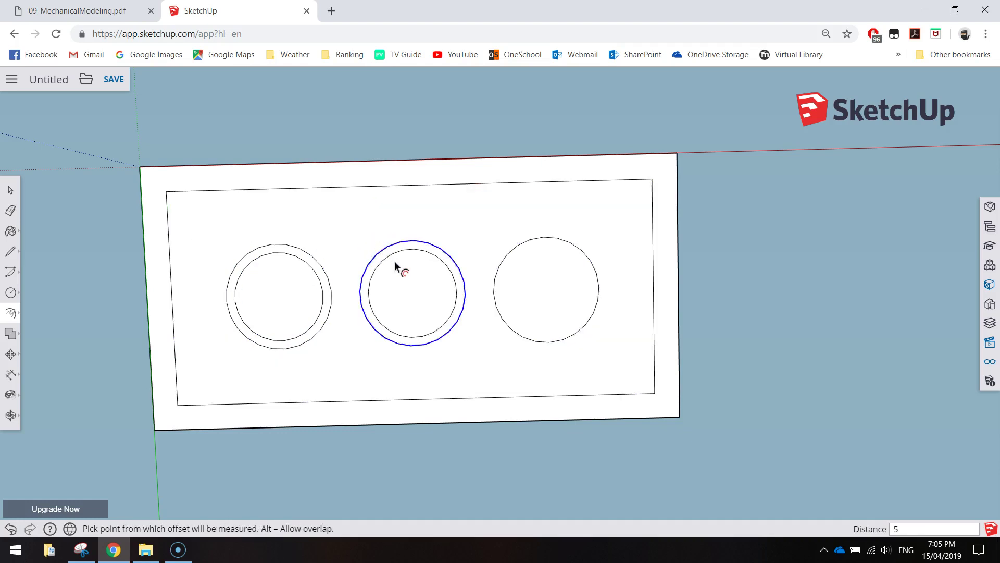
pyautogui.click(521, 245)
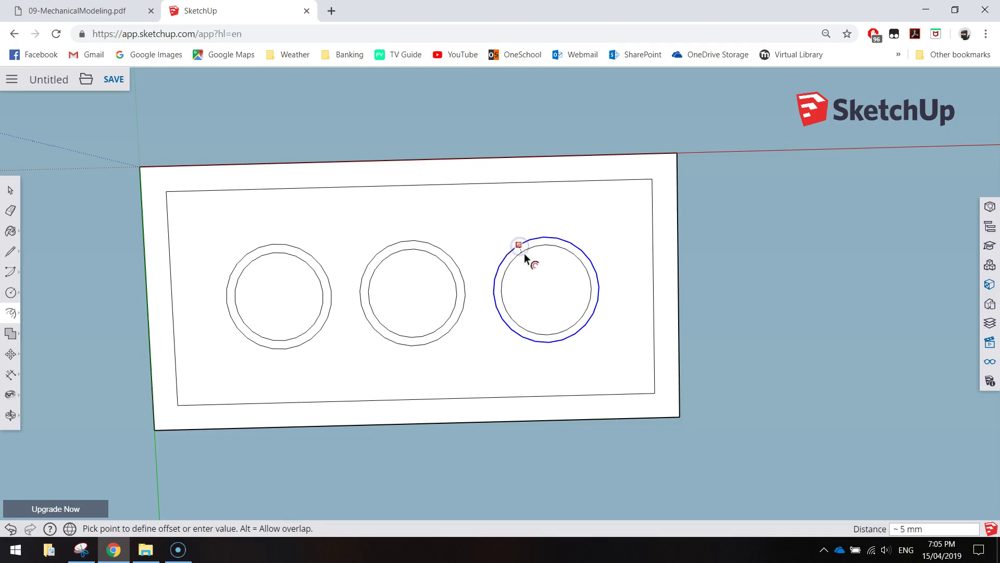
pyautogui.write('5')
pyautogui.press('Return')
pyautogui.click(751, 356)
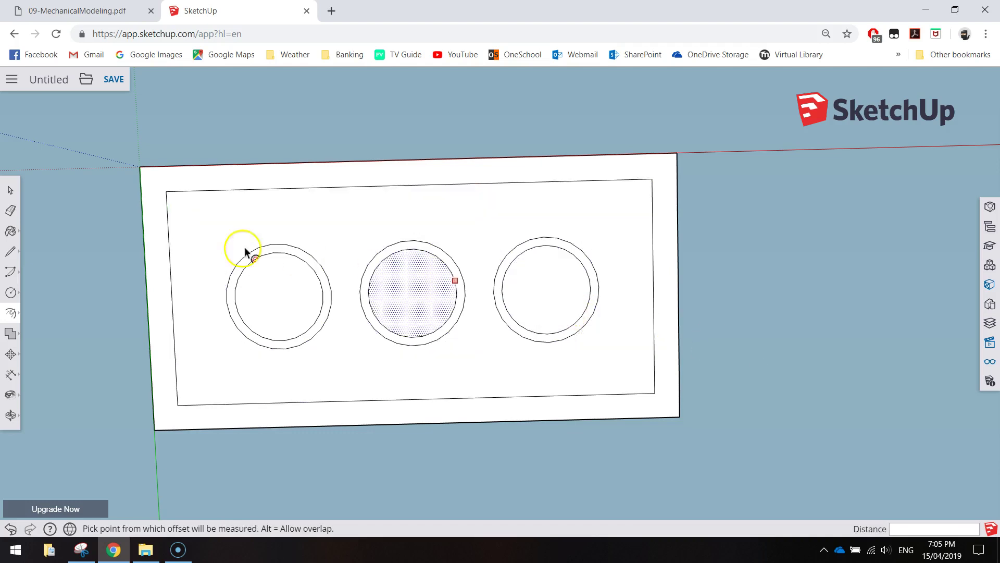
# Delete the underside face inside the inner rectangle, around the three rings, to open the hollow interior
pyautogui.click(13, 191)
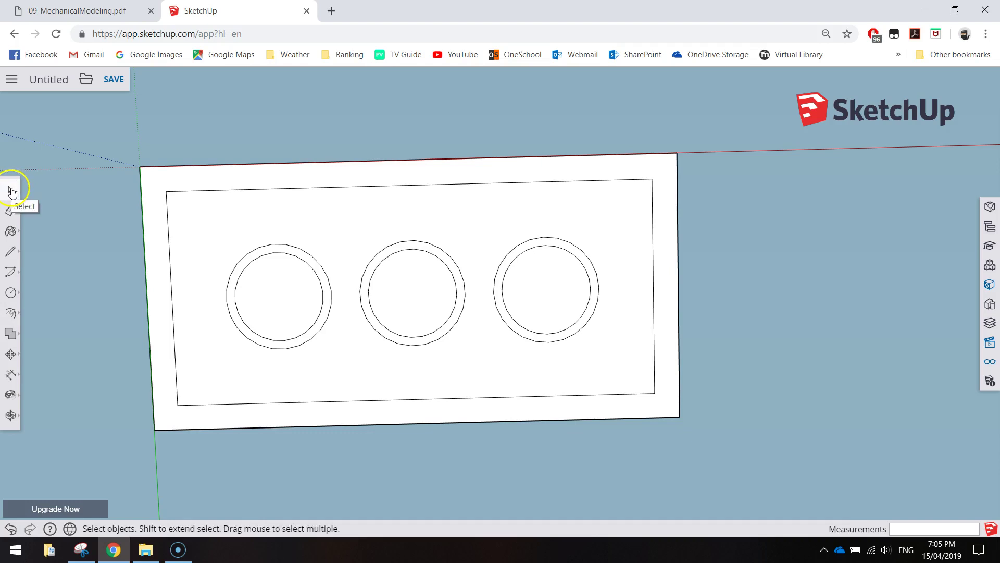
pyautogui.click(216, 213)
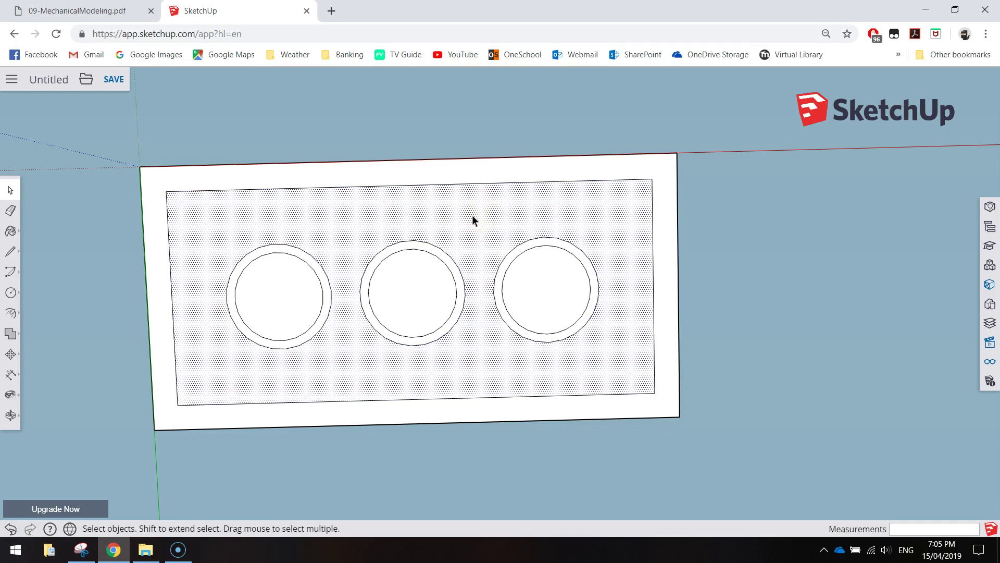
pyautogui.press('Delete')
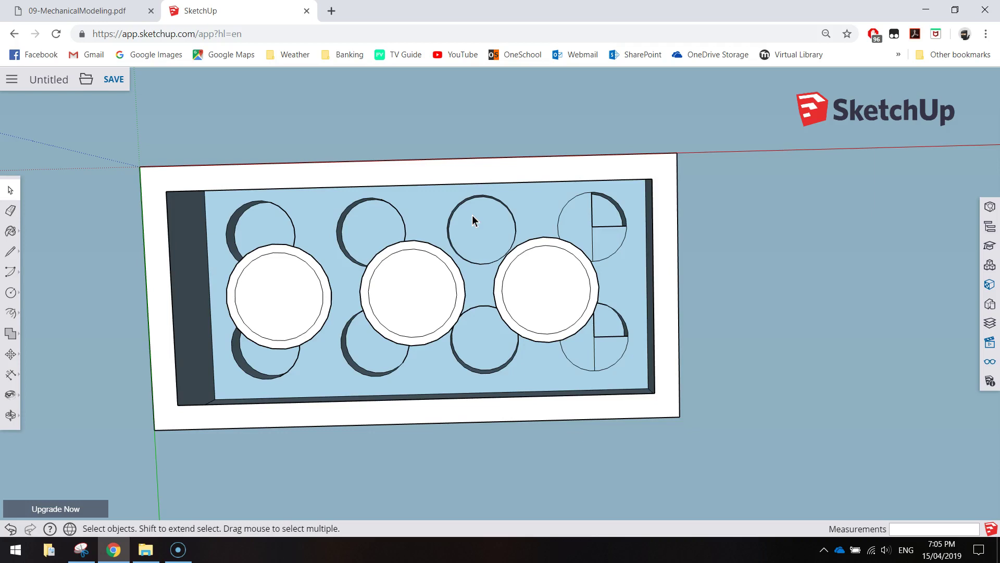
# Delete the stray lines and leftover faces covering the underside recess of the far-end corner stud beside the red axis
pyautogui.moveTo(518, 232); pyautogui.dragTo(576, 203, button='middle')
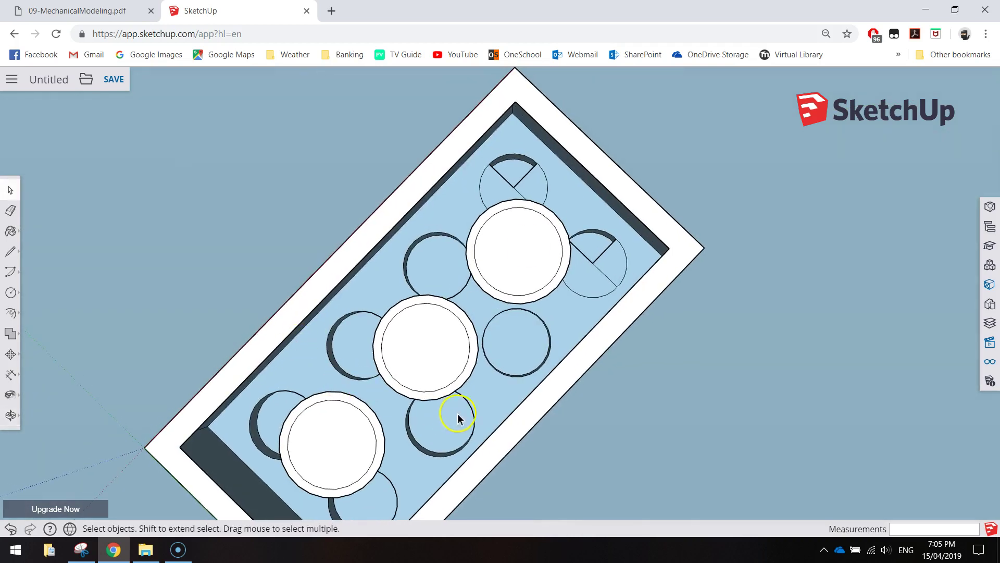
pyautogui.moveTo(579, 240); pyautogui.dragTo(547, 216, button='middle')
pyautogui.scroll(3, 545, 189)
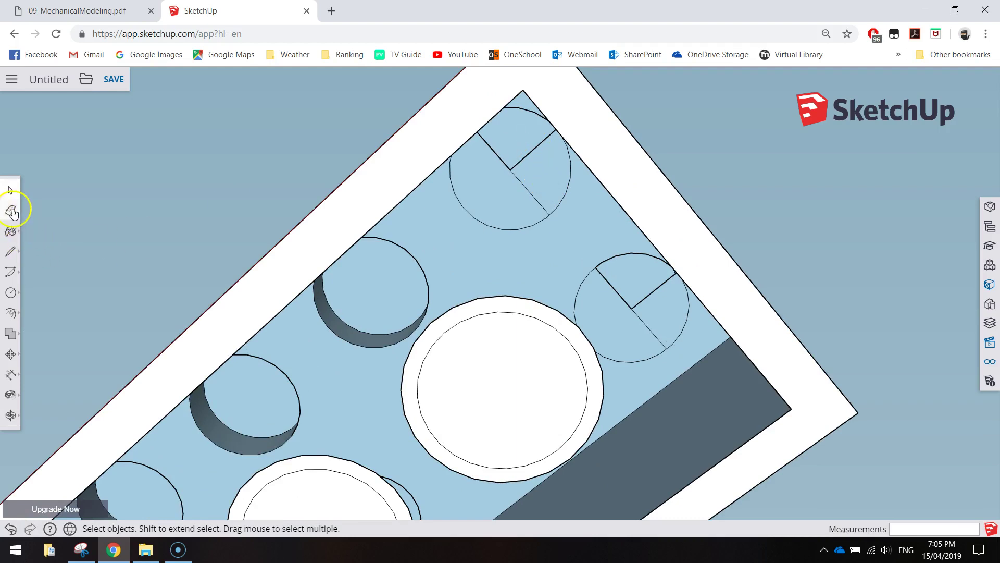
pyautogui.click(512, 162)
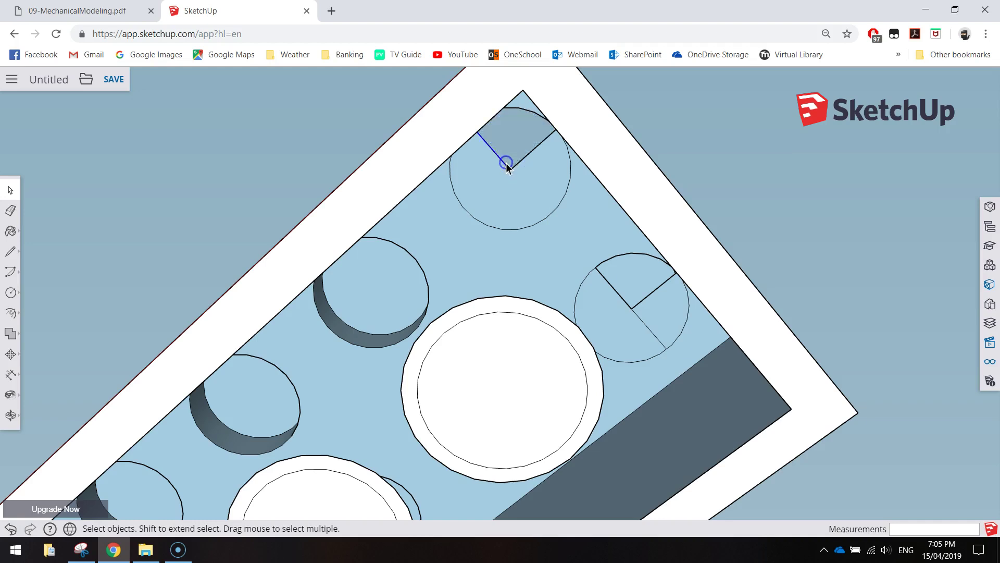
pyautogui.press('Delete')
pyautogui.hotkey('ctrl', 'z')
pyautogui.click(513, 166)
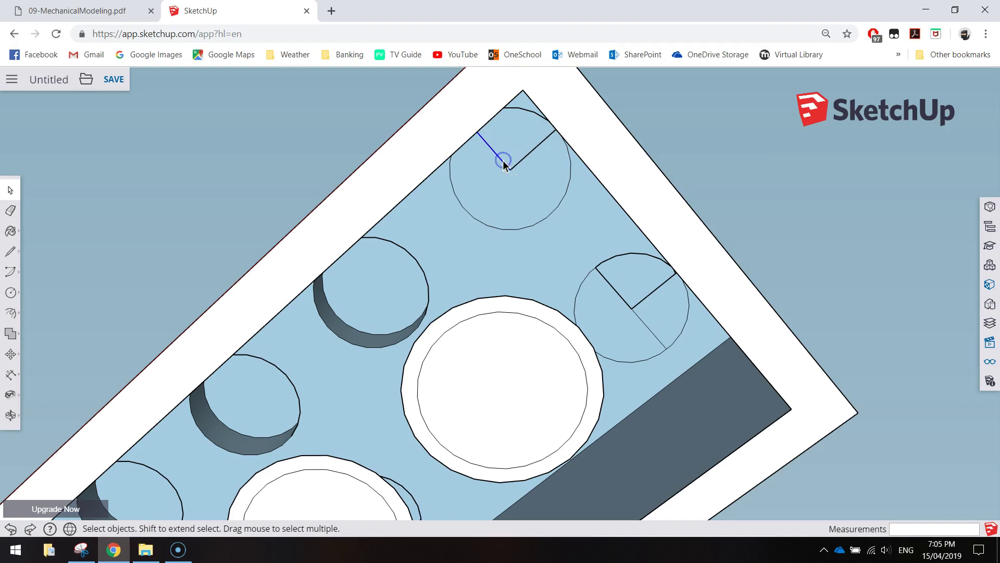
pyautogui.press('Delete')
pyautogui.click(518, 161)
pyautogui.click(520, 162)
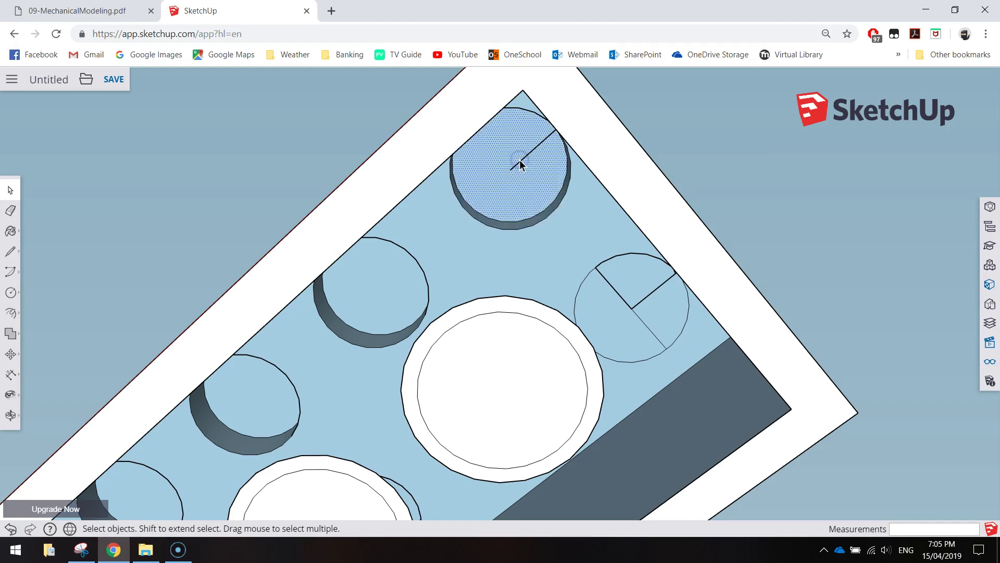
pyautogui.click(521, 162)
pyautogui.press('Delete')
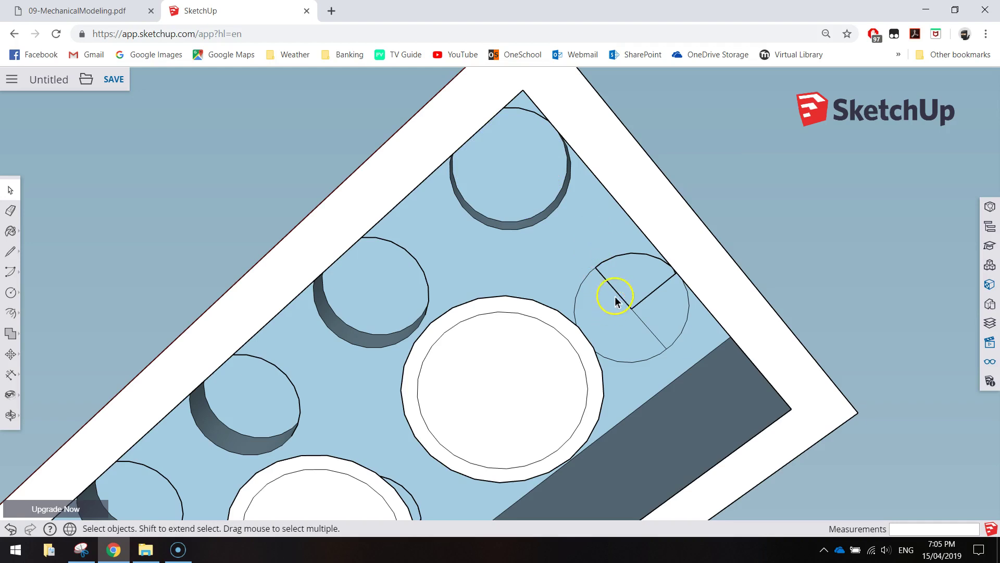
# Clear the dividing lines and leftover faces from the recess of the other far-end corner stud
pyautogui.press('Delete')
pyautogui.click(646, 296)
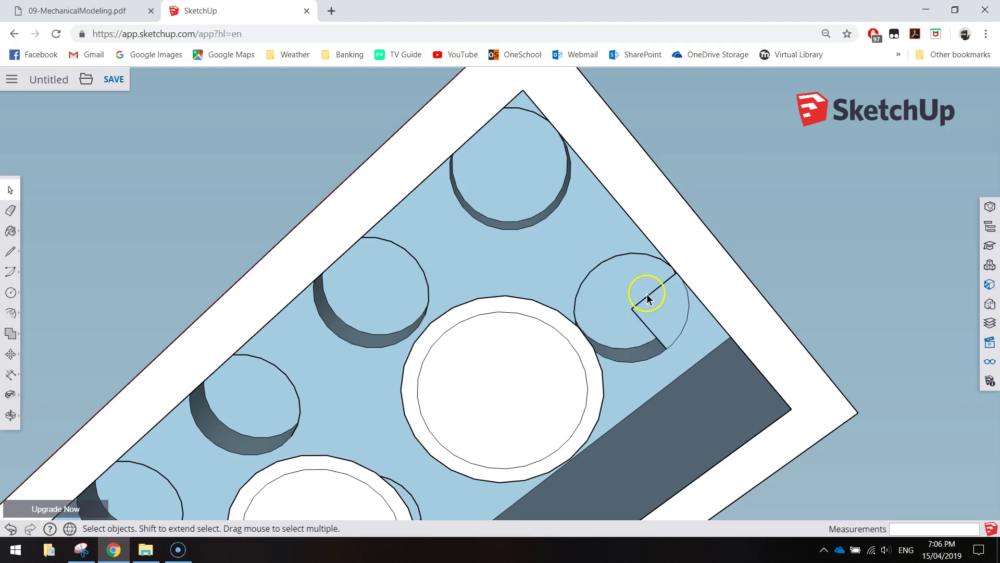
pyautogui.press('Delete')
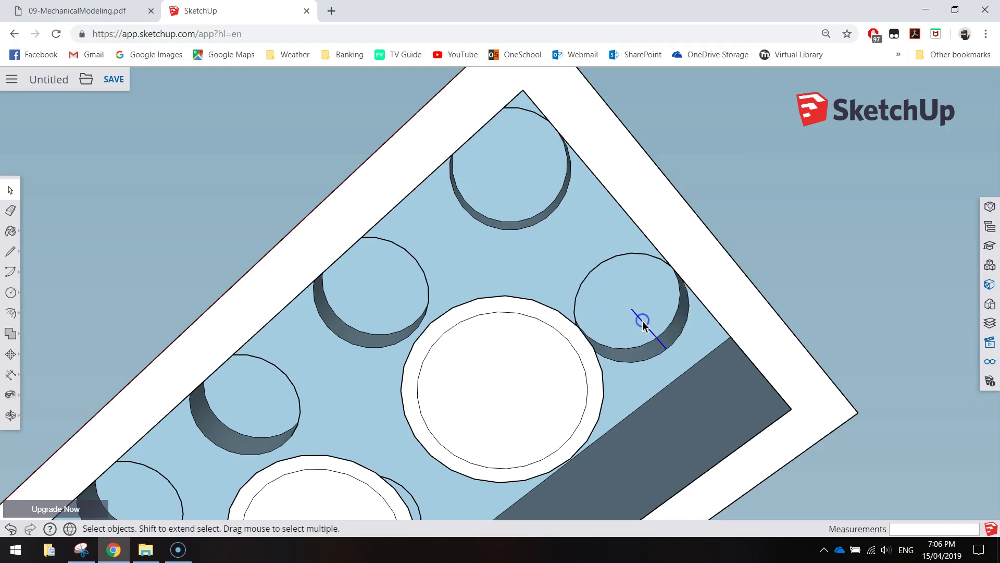
# Push the ring nearest the origin 81 mm into the hollow brick with Push/Pull
pyautogui.moveTo(681, 373); pyautogui.dragTo(377, 456, button='middle')
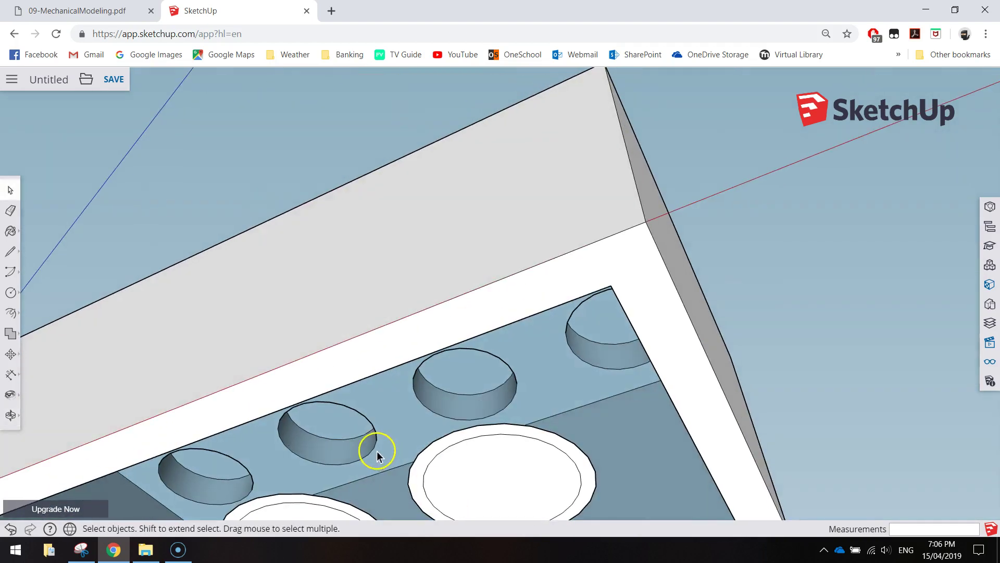
pyautogui.scroll(-5, 377, 456)
pyautogui.moveTo(304, 467); pyautogui.dragTo(329, 452, button='middle')
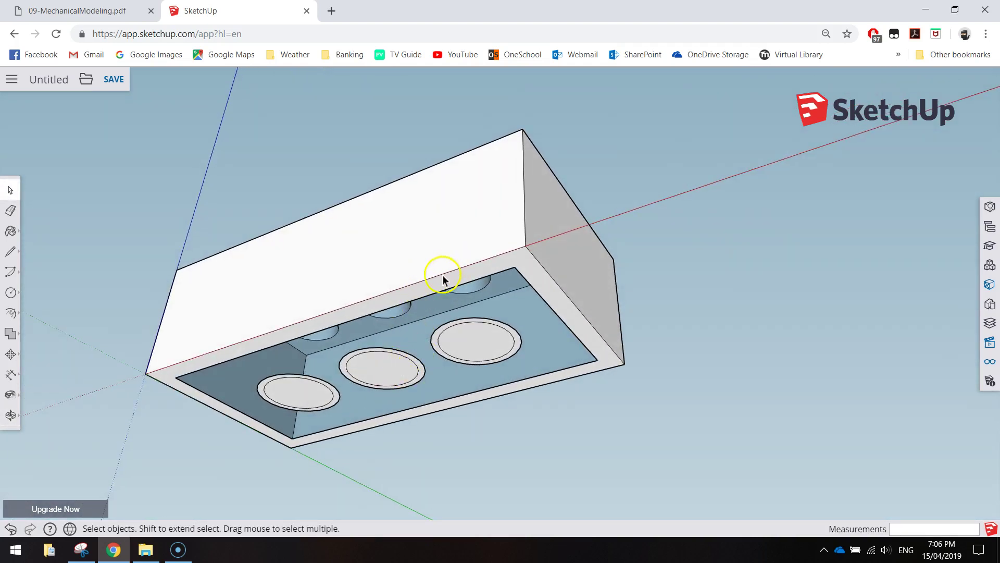
pyautogui.scroll(3, 297, 352)
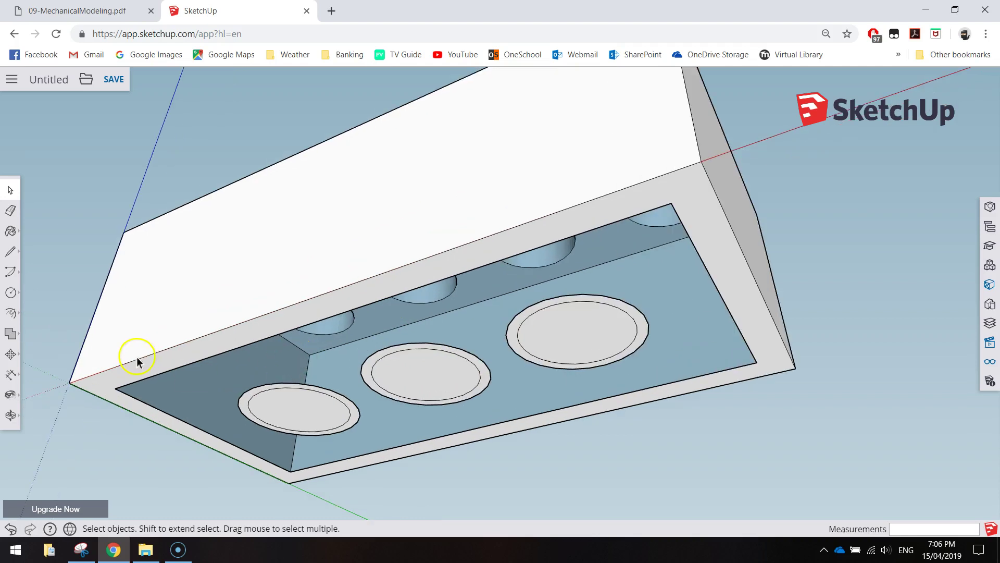
pyautogui.click(11, 313)
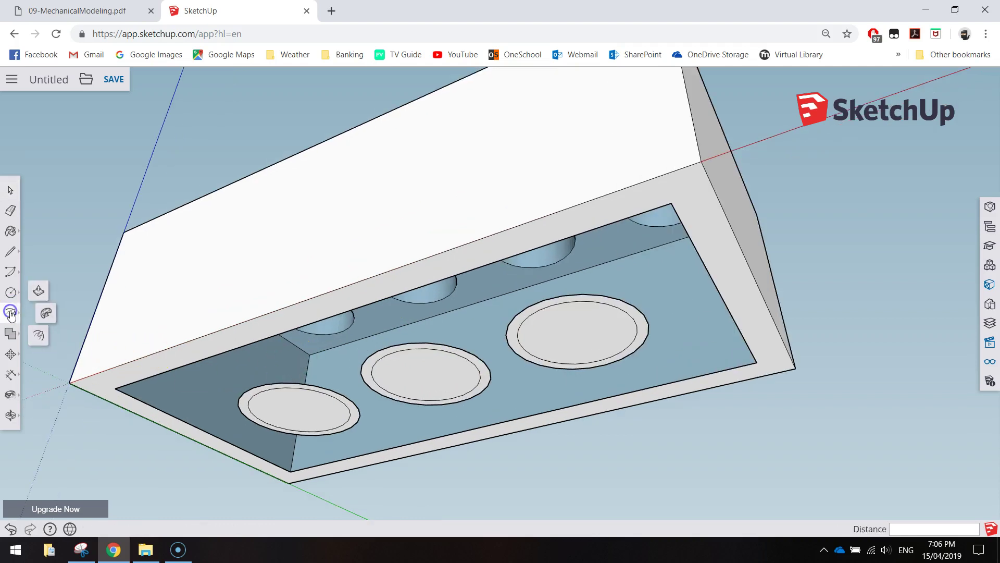
pyautogui.click(41, 291)
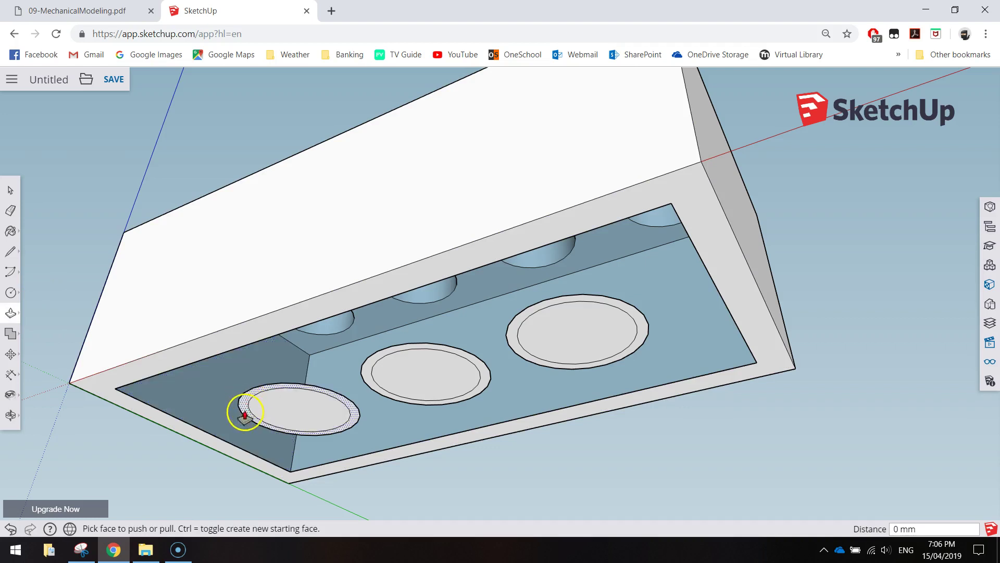
pyautogui.scroll(4, 247, 405)
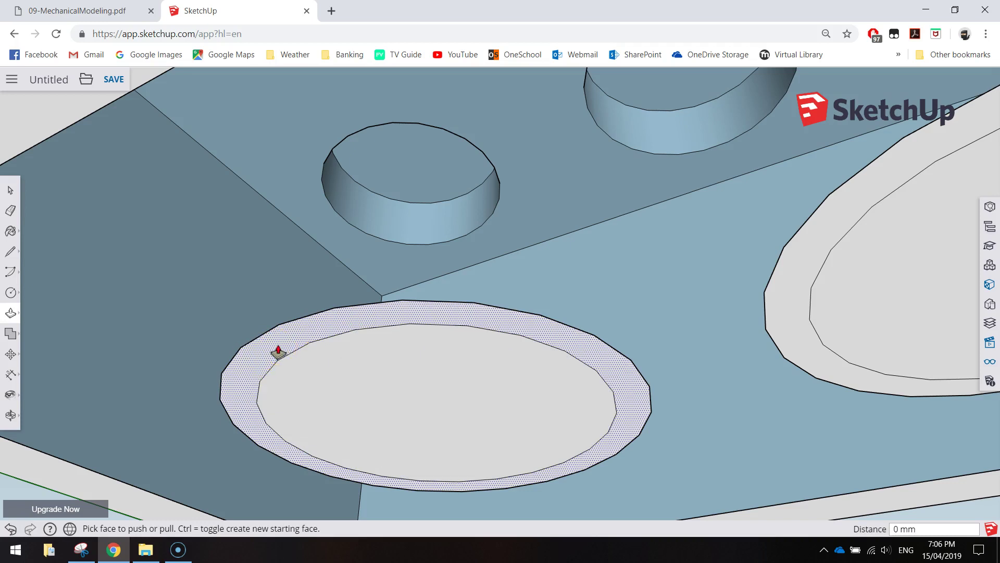
pyautogui.scroll(-5, 279, 352)
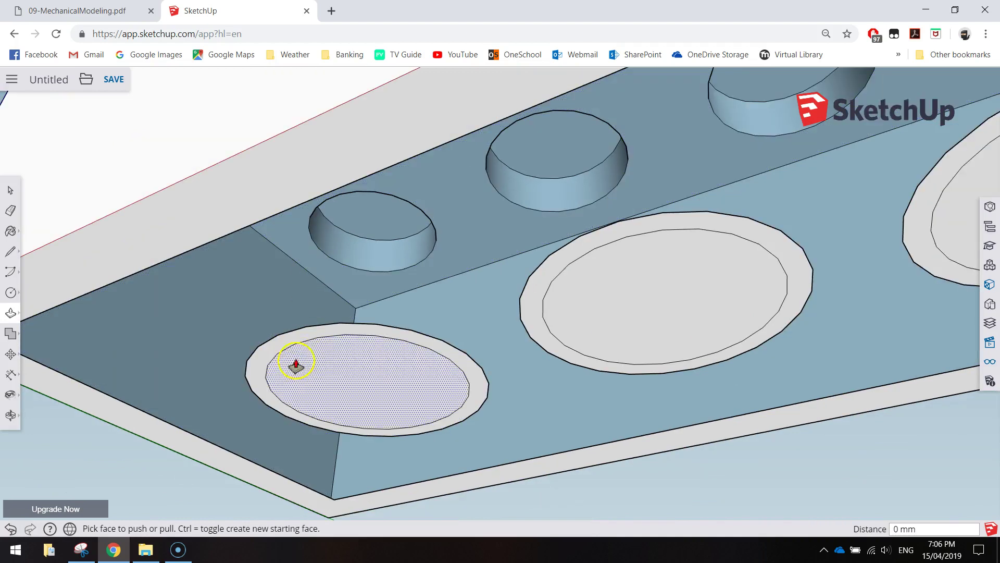
pyautogui.moveTo(267, 361); pyautogui.dragTo(289, 294)
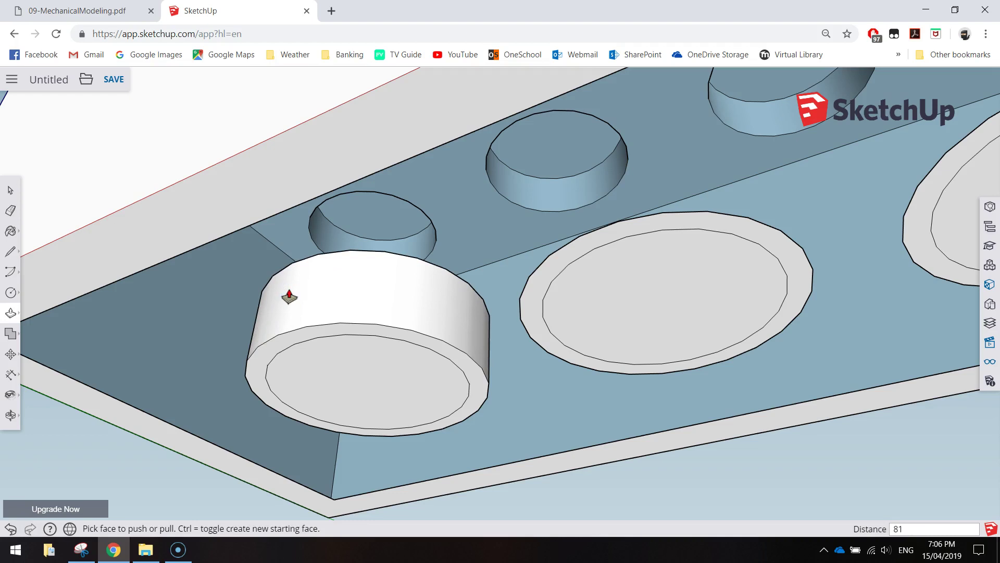
pyautogui.press('Return')
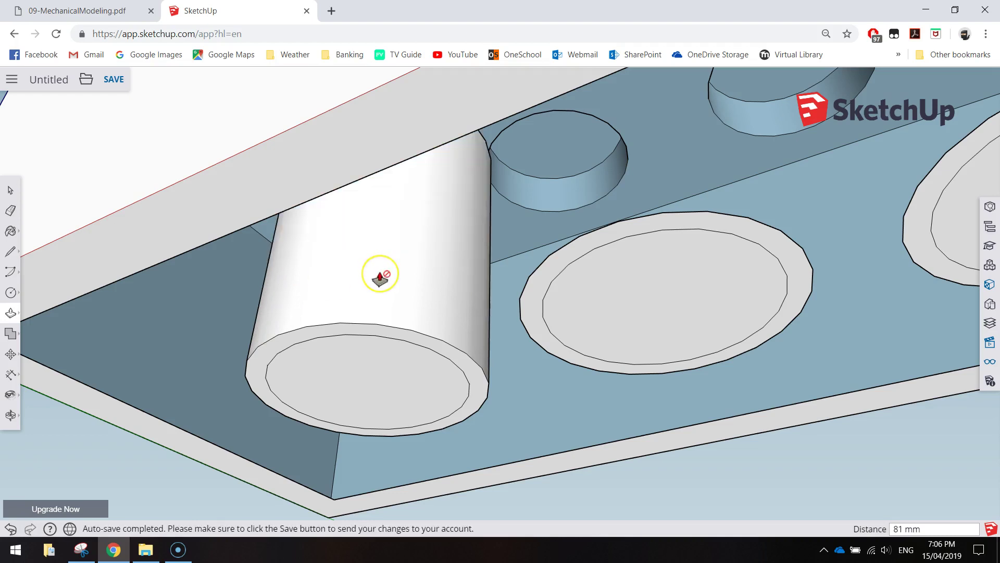
# Push the middle ring and the ring farthest from the origin 81 mm into the brick
pyautogui.moveTo(536, 295); pyautogui.dragTo(536, 257)
pyautogui.write('81')
pyautogui.press('Return')
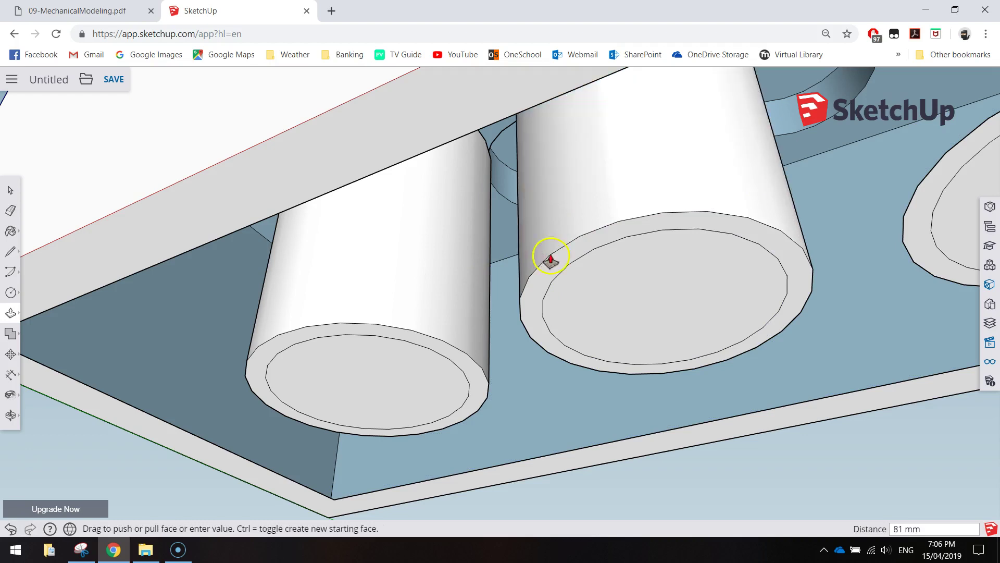
pyautogui.moveTo(915, 224); pyautogui.dragTo(898, 178)
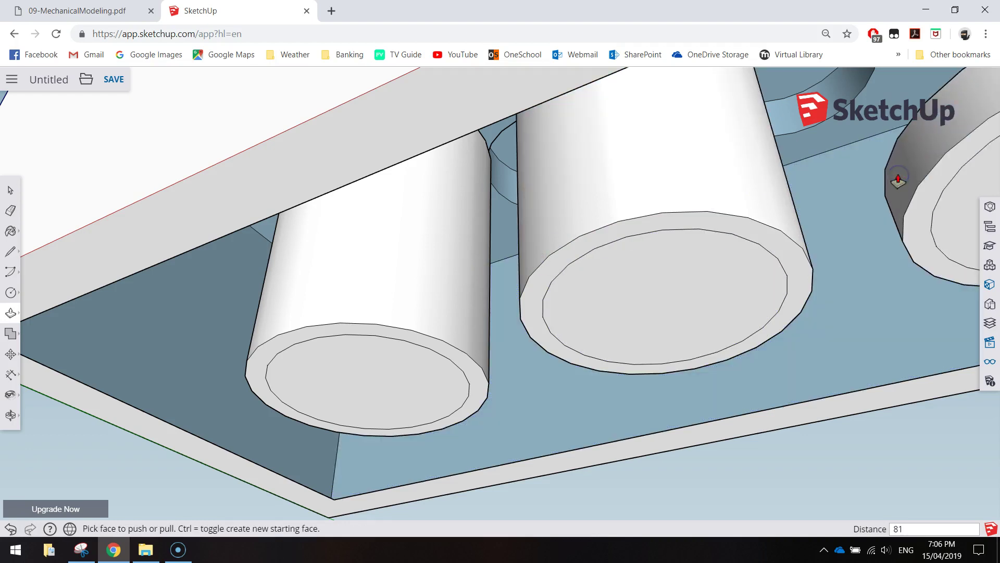
pyautogui.doubleClick(898, 178)
pyautogui.moveTo(898, 179); pyautogui.dragTo(520, 194, button='middle')
pyautogui.scroll(-3, 509, 350)
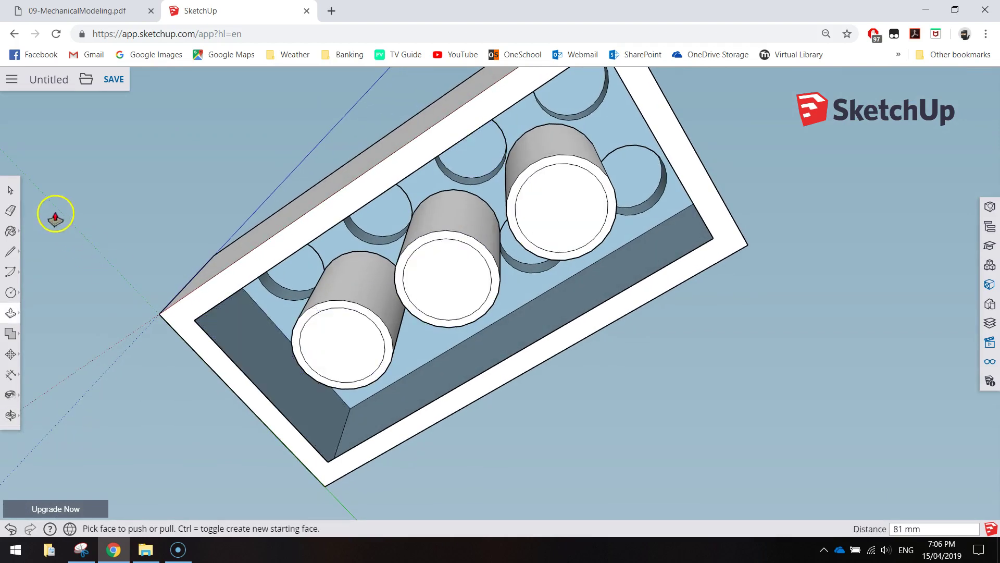
# Delete the inner circular faces of all three cylinders to turn them into open tubes
pyautogui.click(13, 190)
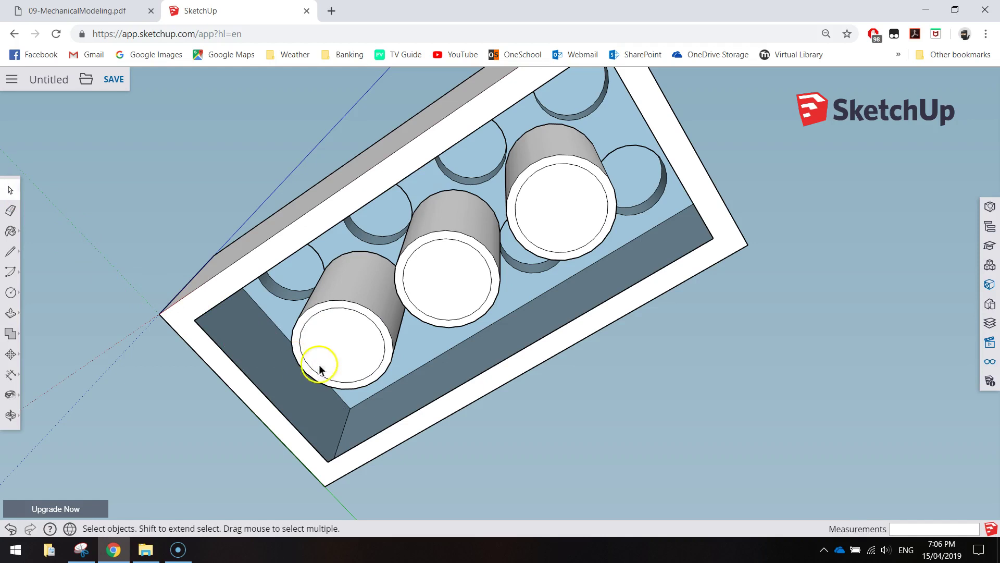
pyautogui.click(341, 323)
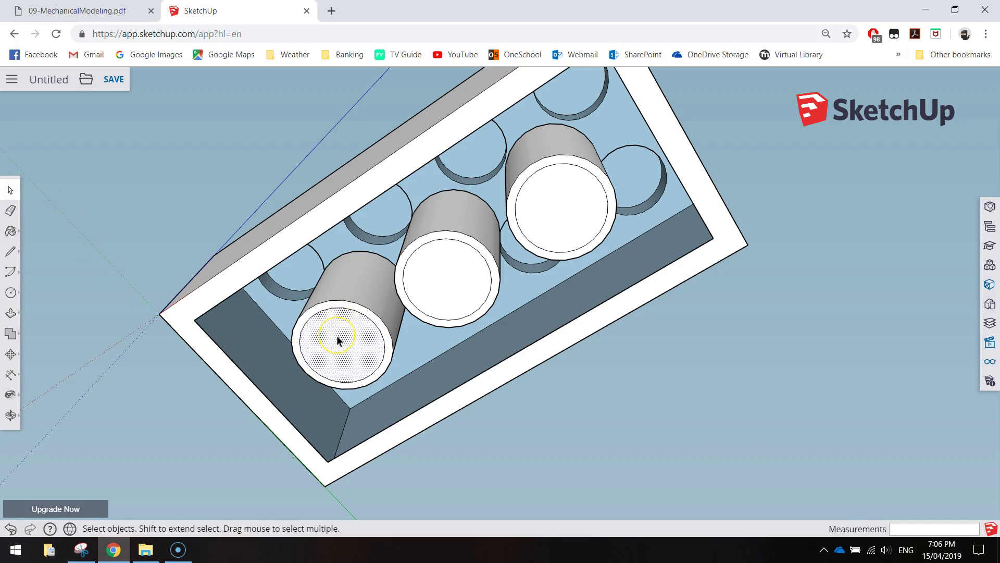
pyautogui.press('Delete')
pyautogui.click(441, 322)
pyautogui.press('Delete')
pyautogui.click(577, 231)
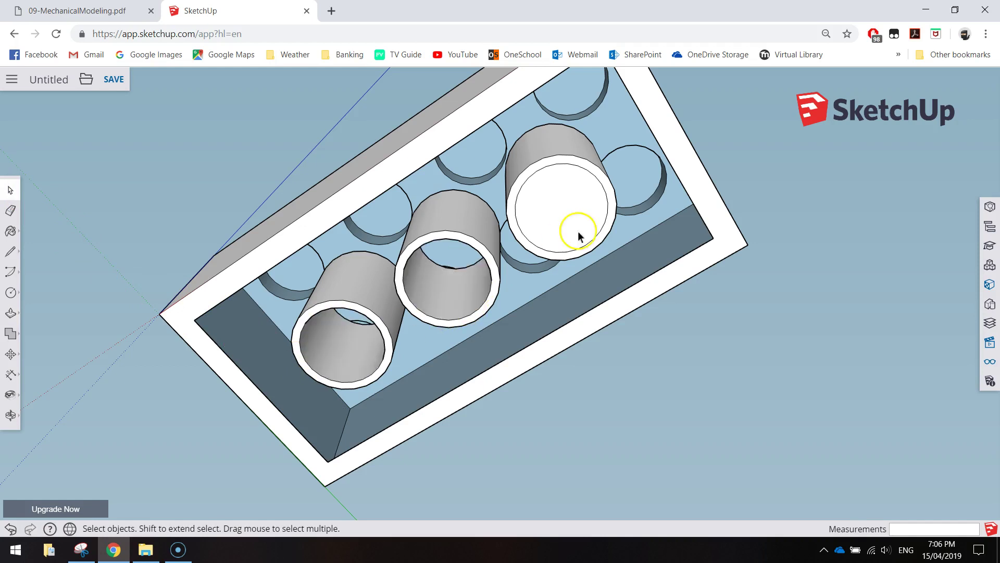
pyautogui.press('Delete')
# Select the whole brick and paint it bright red from the Colors materials
pyautogui.moveTo(468, 313); pyautogui.dragTo(426, 305, button='middle')
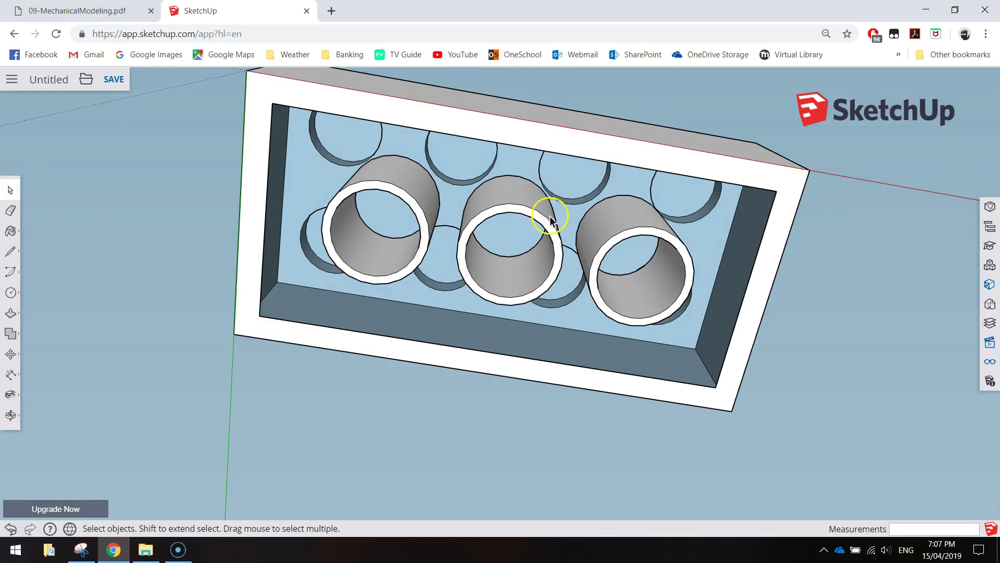
pyautogui.moveTo(549, 116); pyautogui.dragTo(483, 388, button='middle')
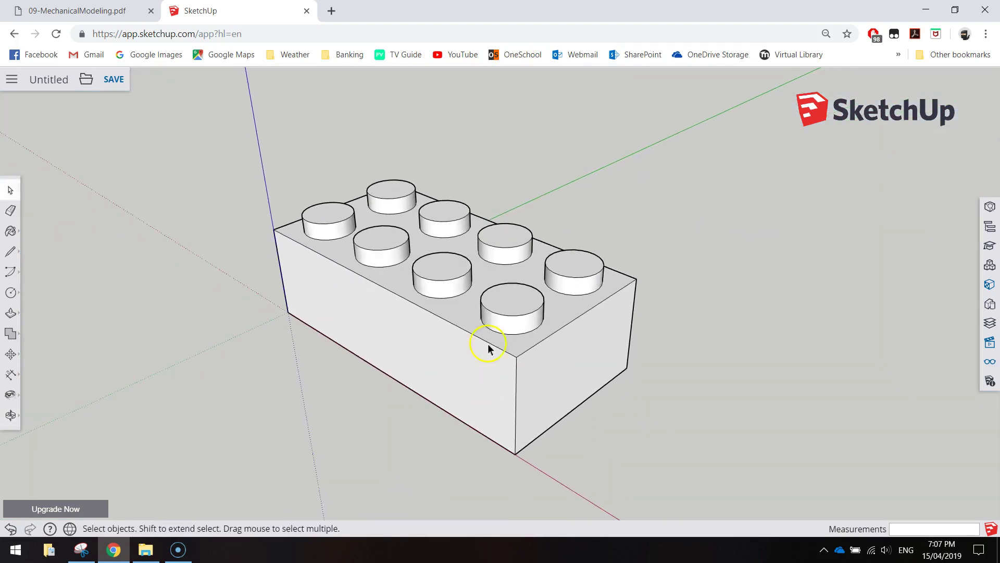
pyautogui.moveTo(209, 121); pyautogui.dragTo(735, 510)
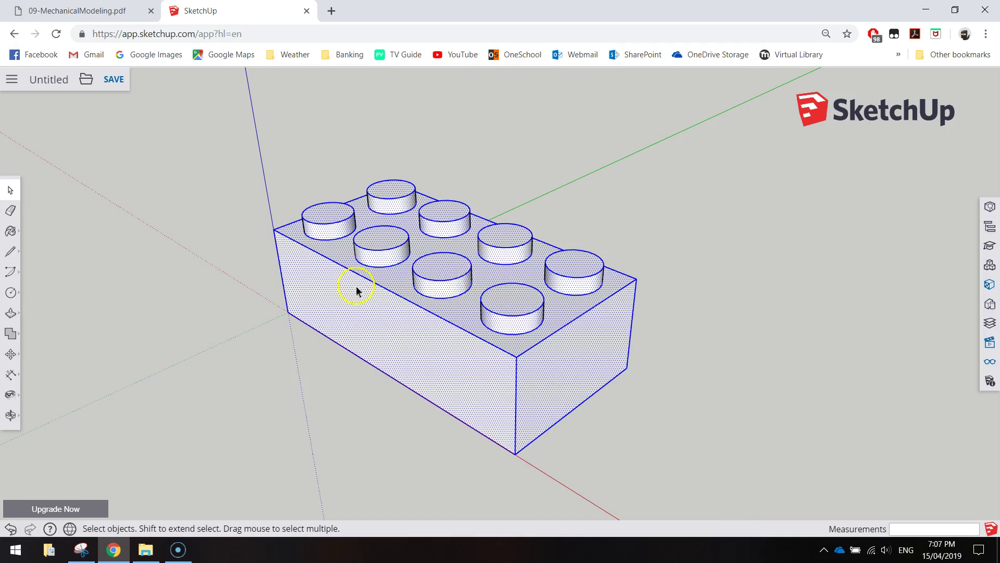
pyautogui.click(11, 231)
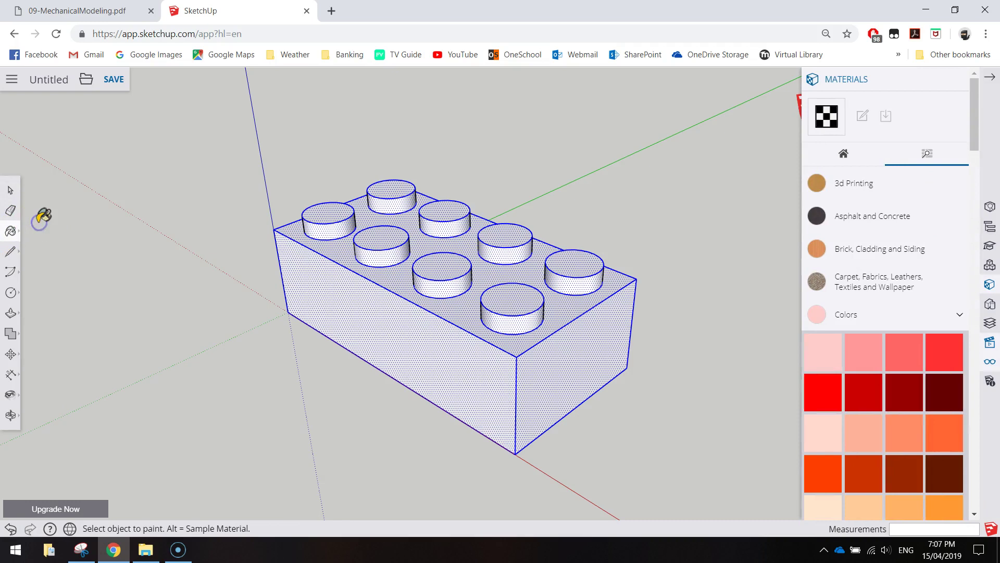
pyautogui.click(962, 314)
pyautogui.click(961, 314)
pyautogui.moveTo(973, 121); pyautogui.dragTo(998, 137)
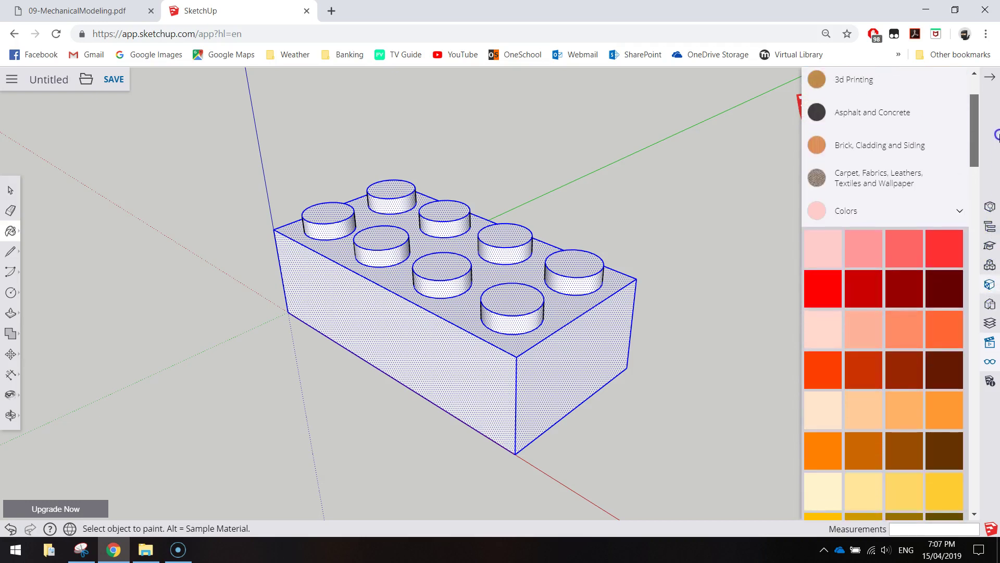
pyautogui.click(836, 285)
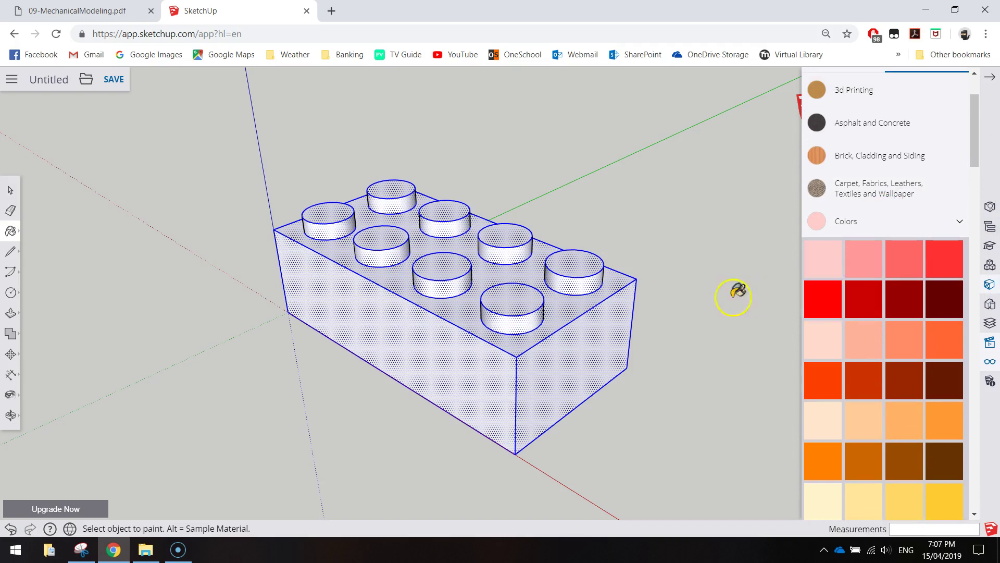
pyautogui.click(525, 266)
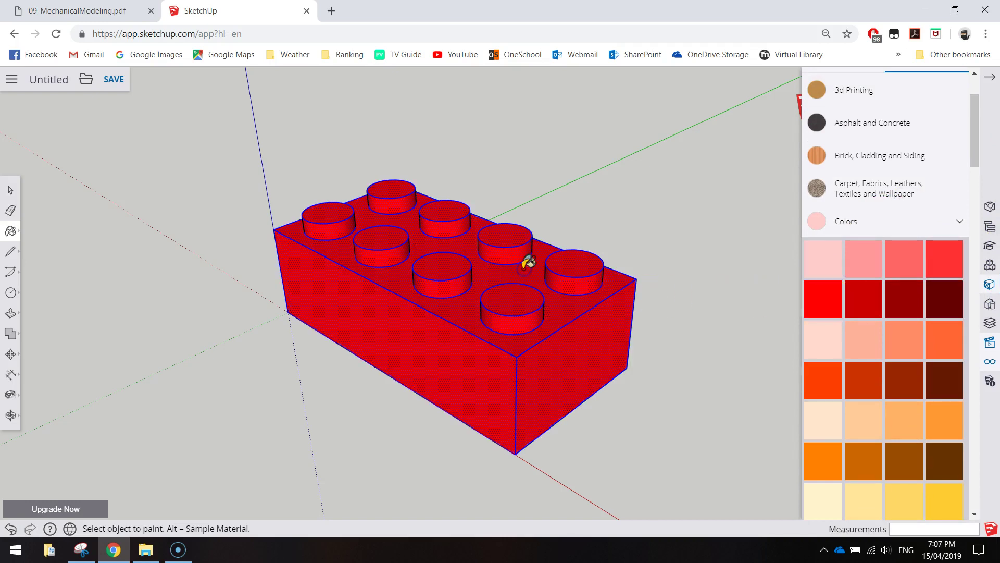
pyautogui.click(990, 80)
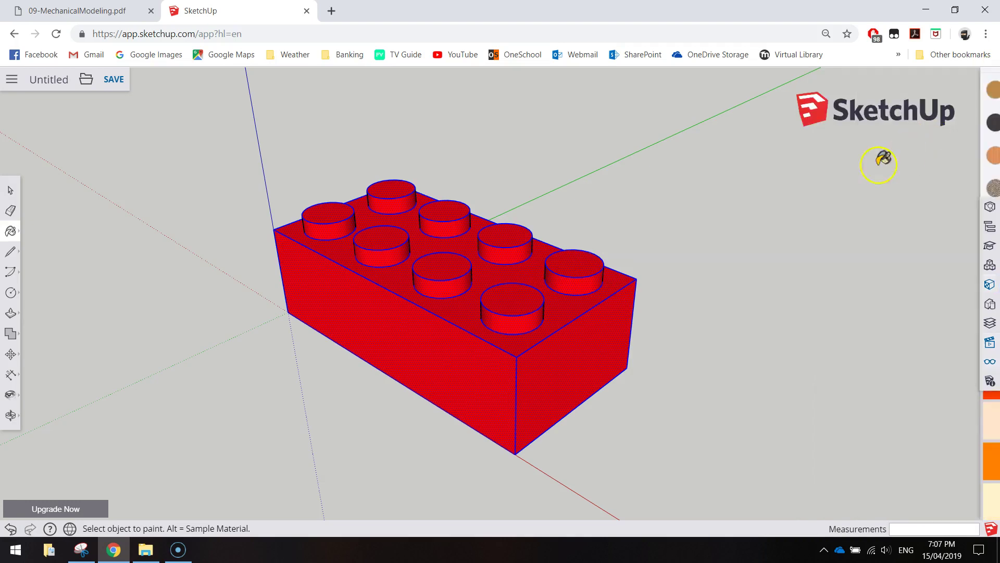
# Paint the unpainted interior faces of the hollow underside the same red and clear the selection
pyautogui.moveTo(396, 416)
pyautogui.mouseDown(button='middle')
pyautogui.moveTo(360, 409)
pyautogui.moveTo(411, 277)
pyautogui.moveTo(480, 193)
pyautogui.mouseUp(button='middle')
pyautogui.moveTo(309, 407); pyautogui.dragTo(387, 107, button='middle')
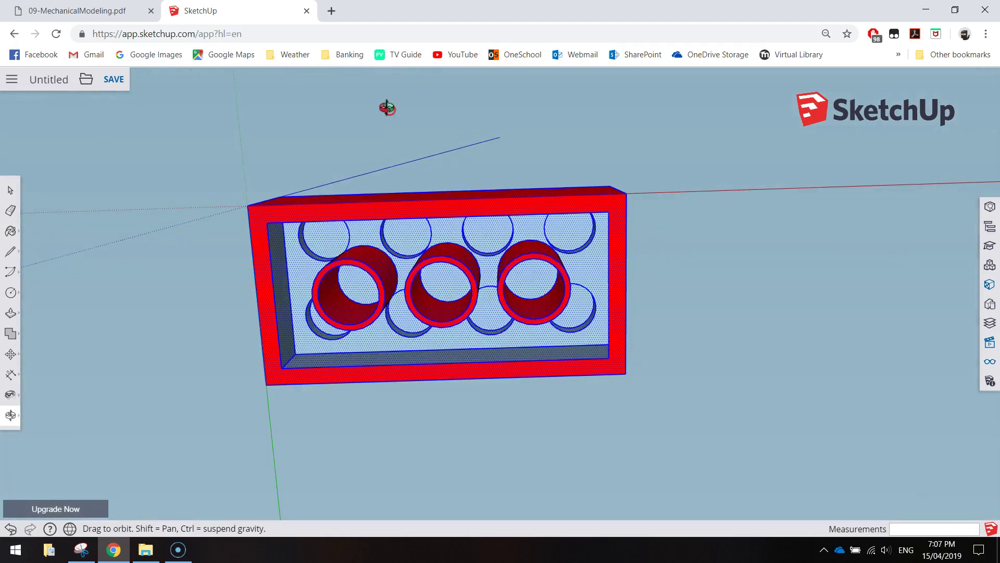
pyautogui.click(302, 264)
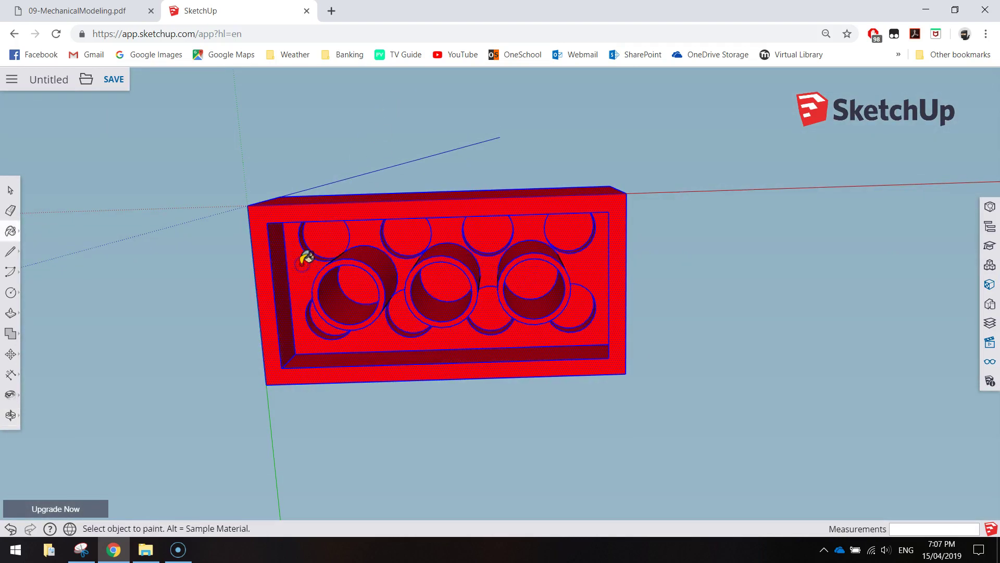
pyautogui.moveTo(542, 347)
pyautogui.mouseDown(button='middle')
pyautogui.moveTo(458, 313)
pyautogui.moveTo(592, 370)
pyautogui.moveTo(614, 395)
pyautogui.moveTo(571, 366)
pyautogui.moveTo(536, 301)
pyautogui.mouseUp(button='middle')
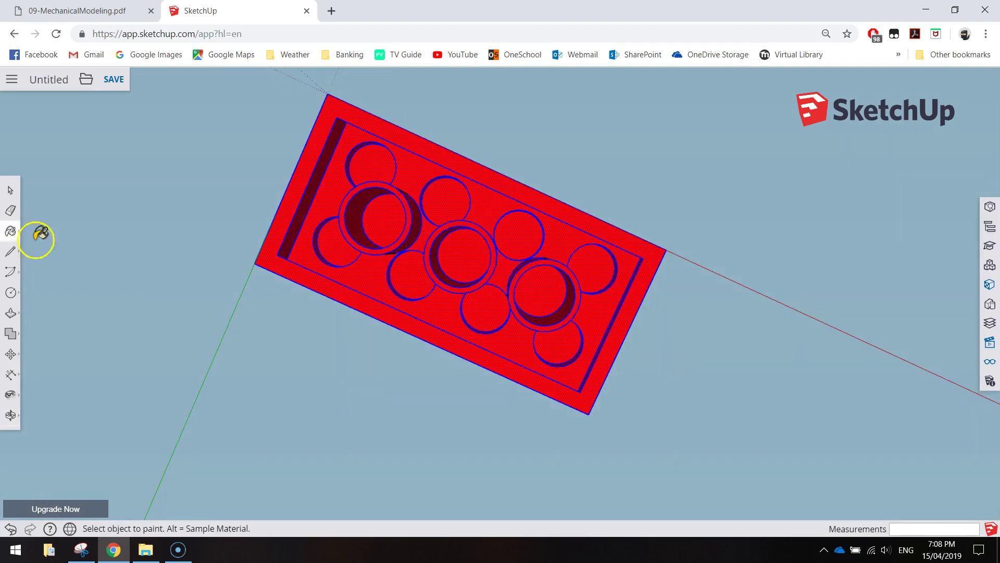
pyautogui.click(10, 193)
pyautogui.click(194, 165)
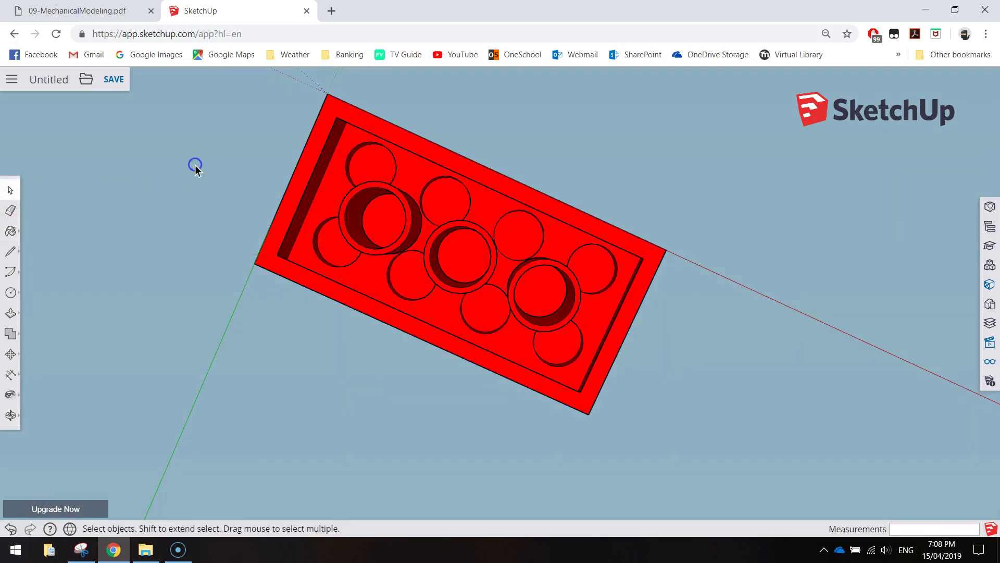
pyautogui.moveTo(623, 205); pyautogui.dragTo(384, 290, button='middle')
pyautogui.moveTo(330, 223); pyautogui.dragTo(340, 301, button='middle')
pyautogui.moveTo(424, 186); pyautogui.dragTo(282, 489, button='middle')
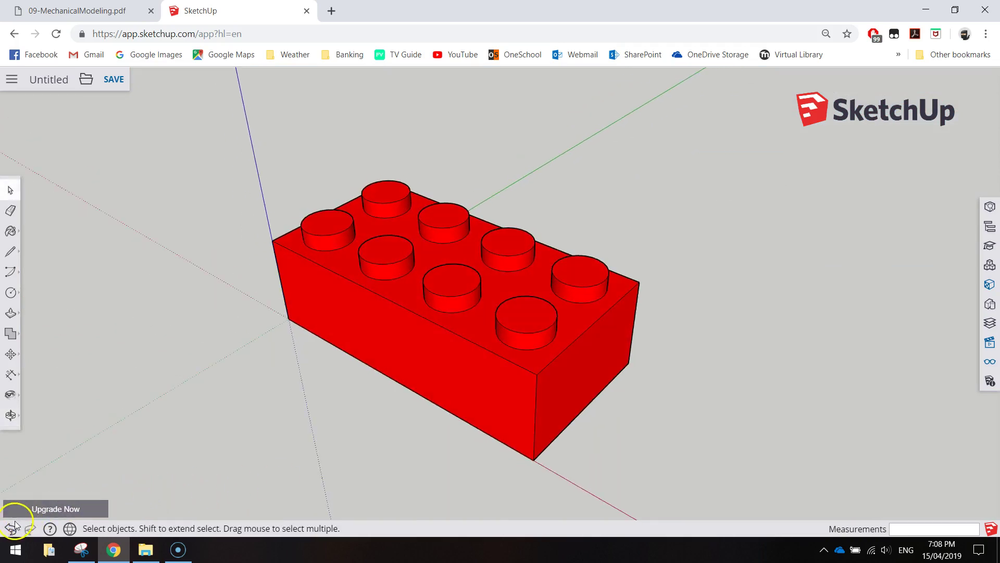